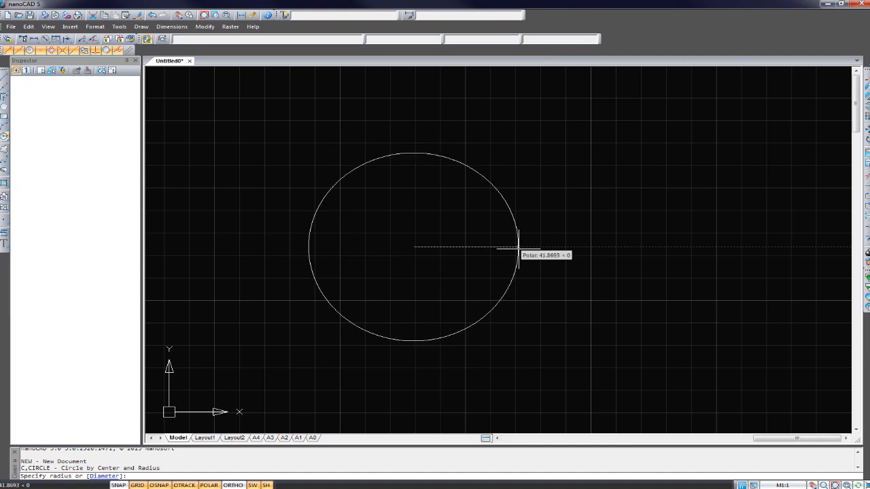
Complete the first circle by its center and radius, and draw a larger circle to its right using Circle by Diameter
click(535, 248)
scroll(524, 249, down, 4)
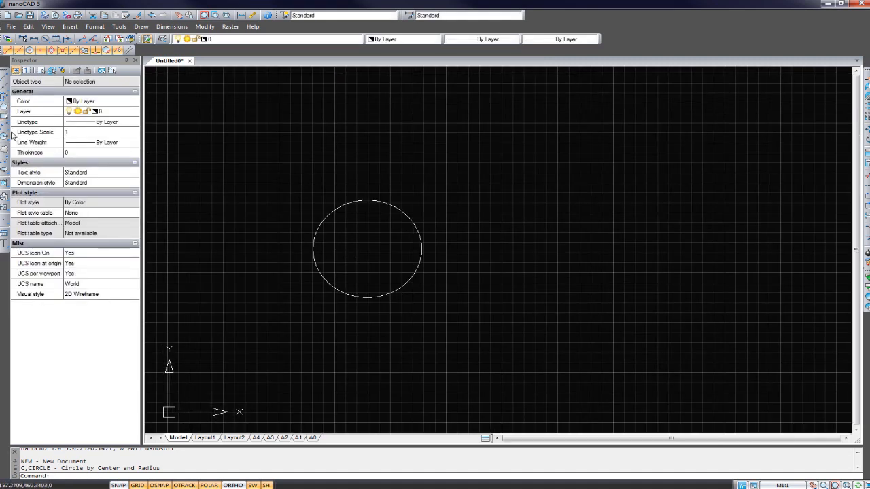
click(4, 136)
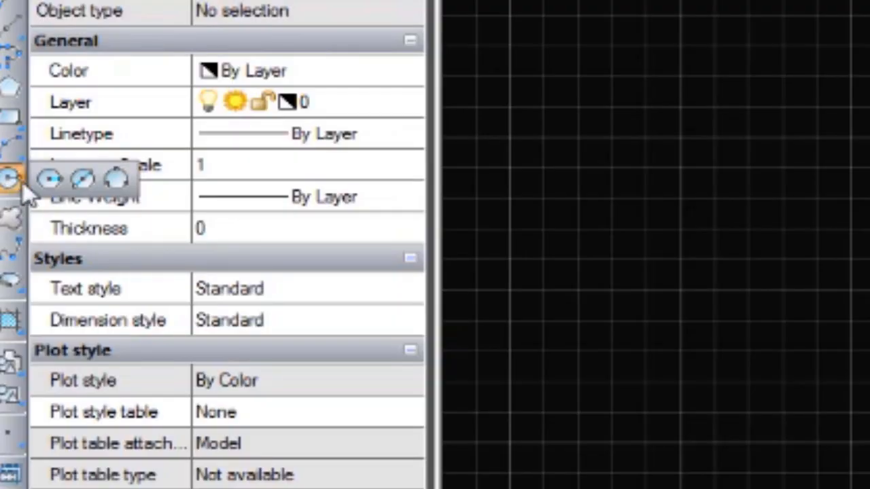
click(89, 180)
click(512, 248)
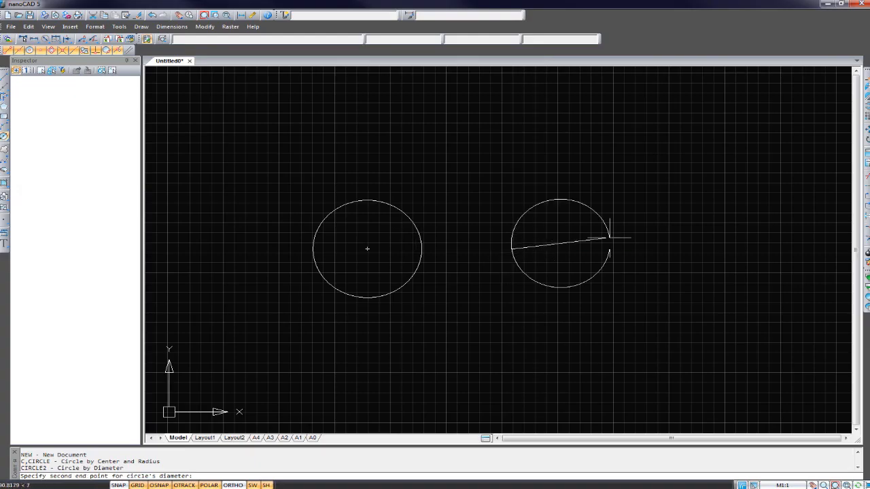
click(651, 244)
scroll(575, 284, up, 2)
scroll(594, 228, down, 2)
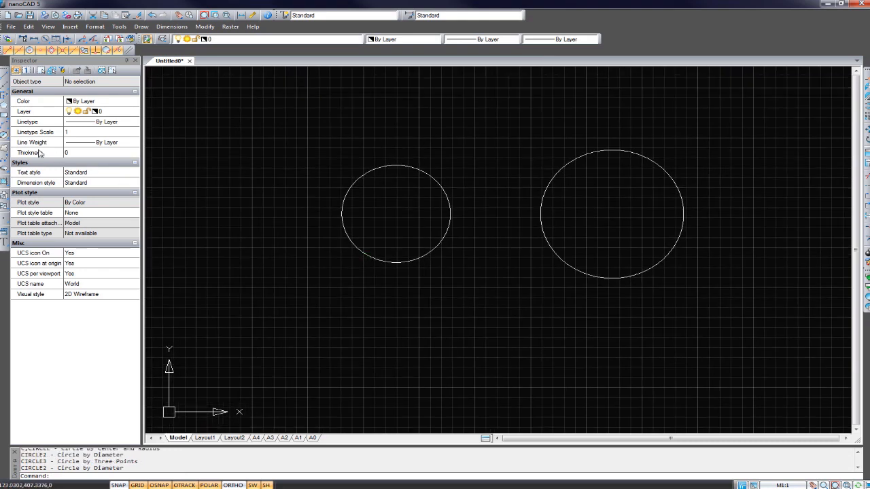
click(5, 136)
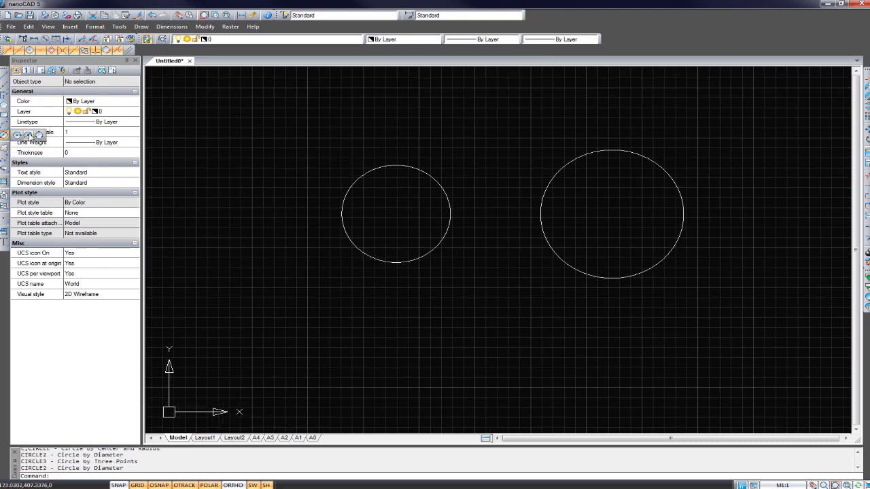
click(38, 137)
middle_drag(408, 297, 411, 290)
key(Escape)
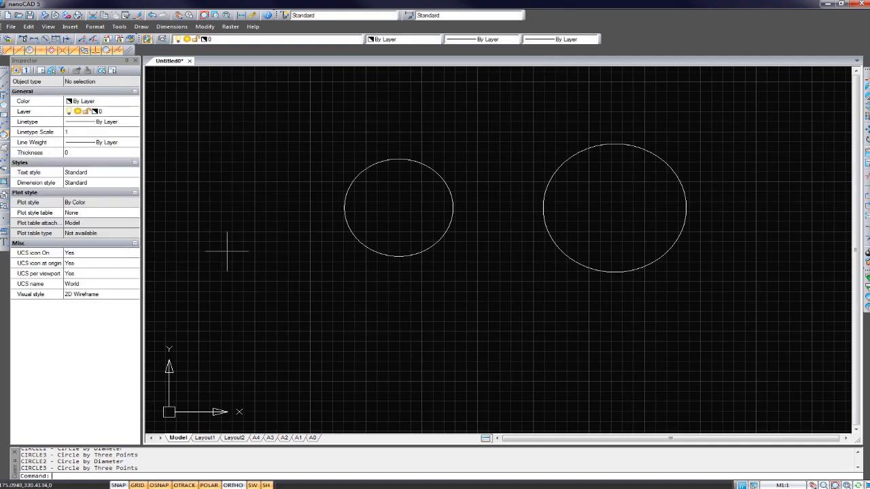
Draw a vertical line about 103 units long in the empty area below and between the two circles
click(5, 79)
middle_drag(492, 402, 505, 305)
click(478, 352)
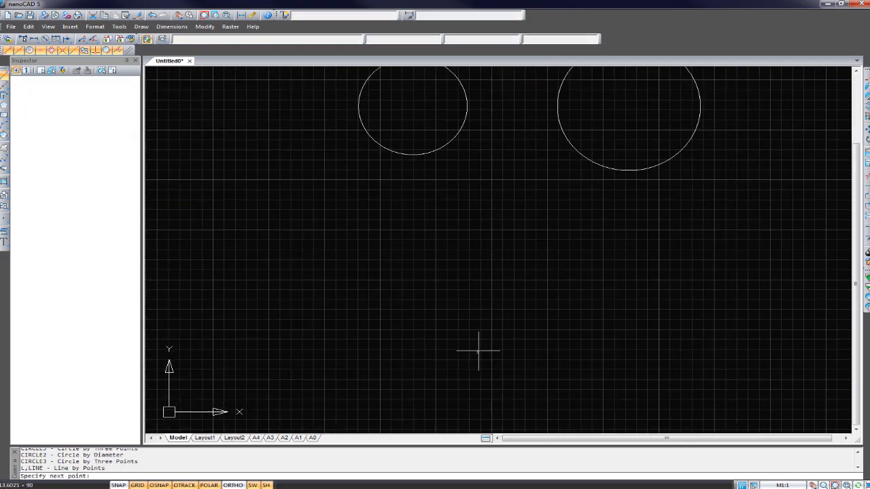
click(478, 250)
key(Return)
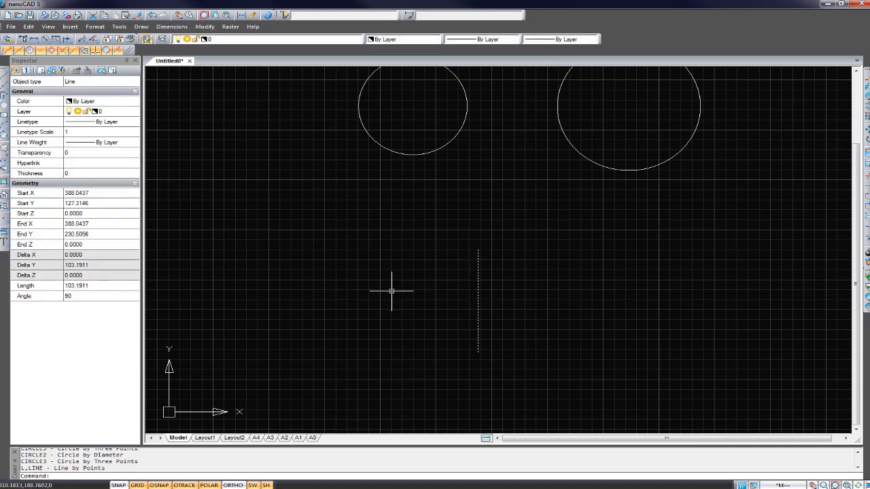
Copy the vertical line horizontally to its right to make a parallel line of the same length
text(co)
key(Return)
click(413, 296)
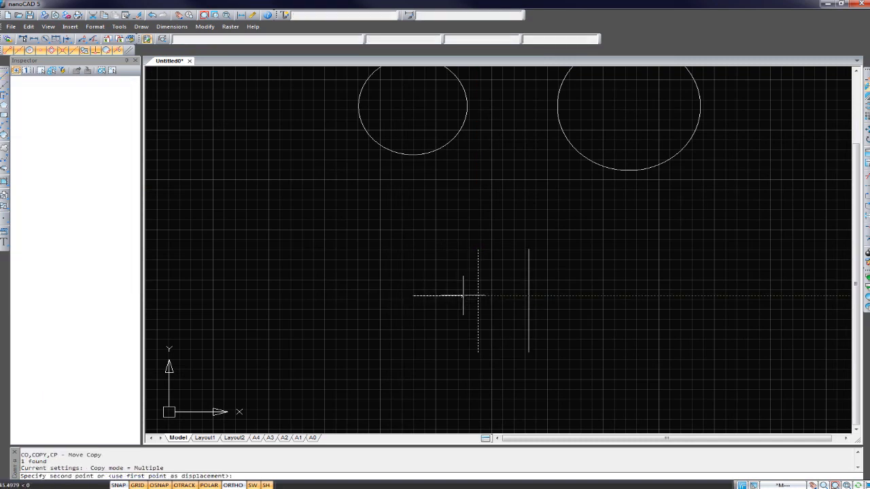
click(466, 296)
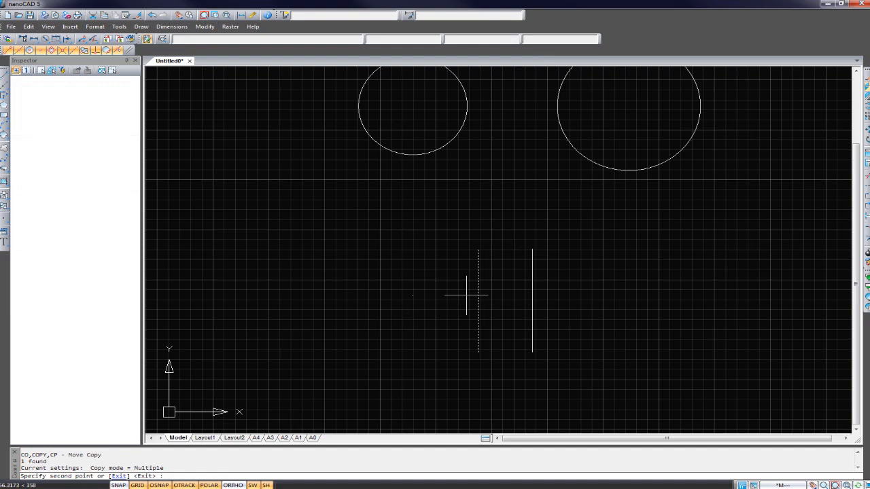
key(Escape)
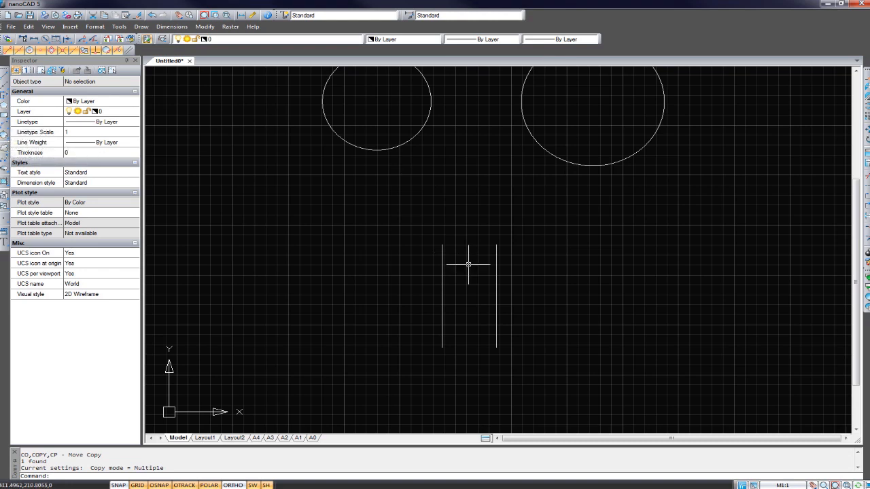
Draw a Circle by Three Points through the upper ends of both vertical lines and the lower end of the right line
click(443, 245)
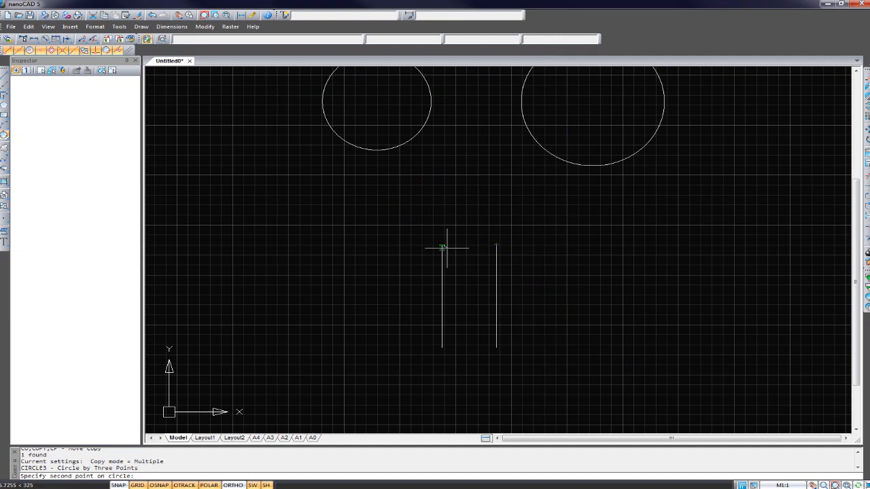
click(496, 245)
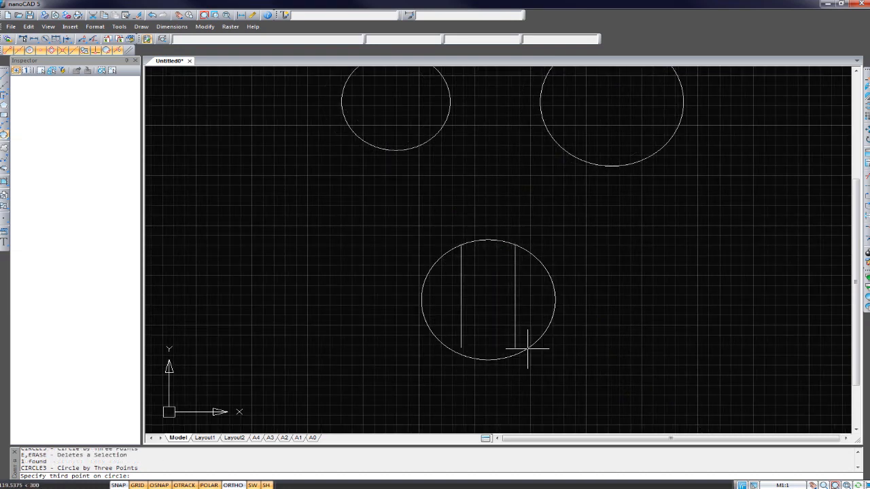
click(520, 350)
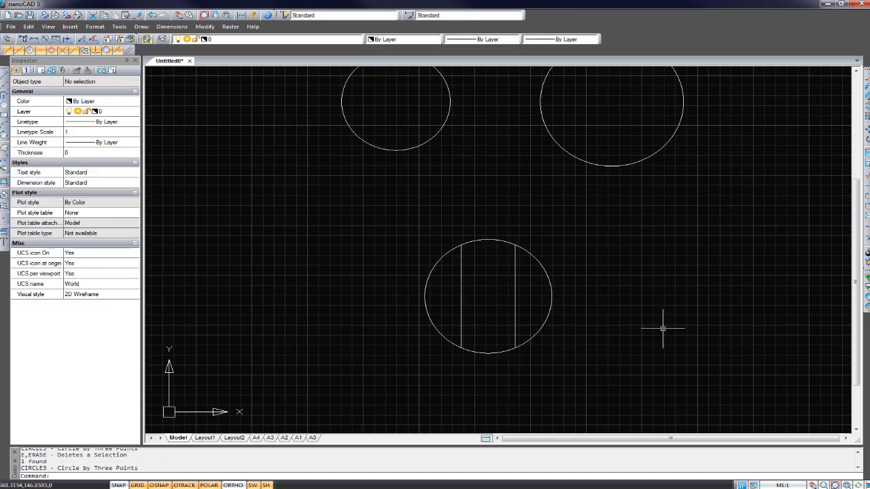
Draw a closed five-sided shape with Line by Points to the right of the three-point circle, with a horizontal upper edge and a pointed left end
scroll(619, 309, up, 2)
middle_drag(577, 281, 673, 267)
scroll(645, 242, down, 1)
middle_drag(645, 241, 430, 324)
scroll(430, 323, down, 1)
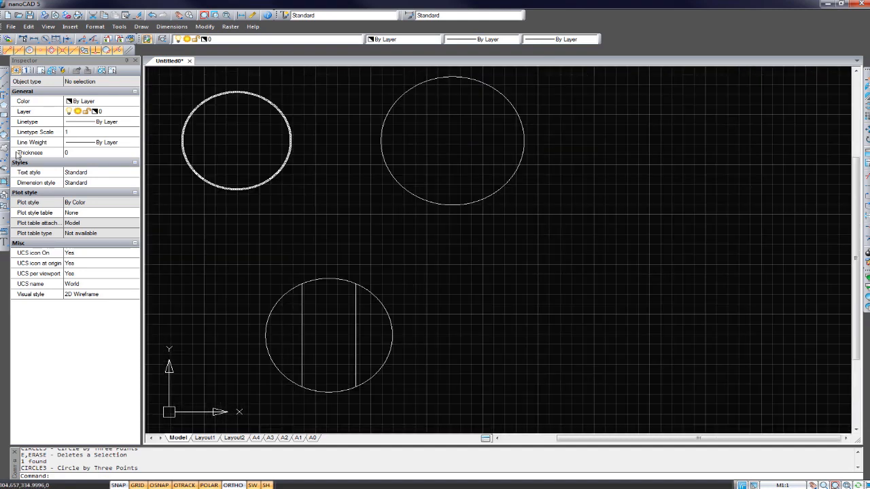
click(4, 96)
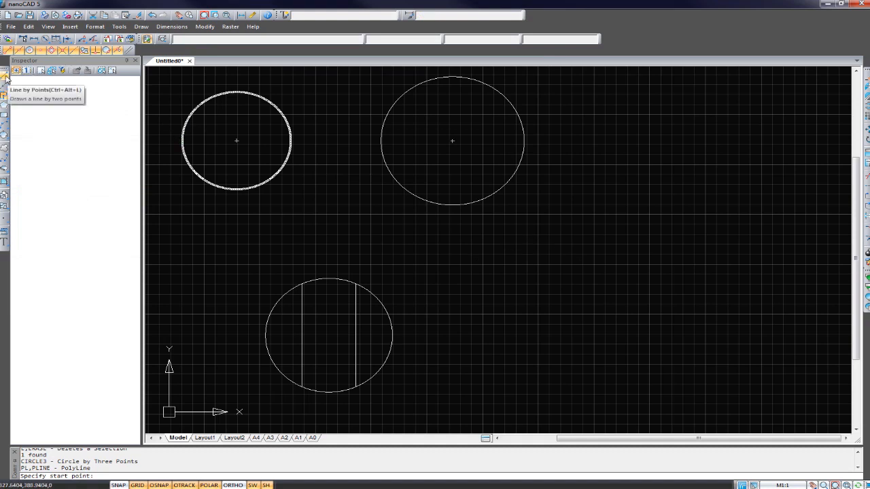
click(5, 78)
click(506, 260)
click(666, 260)
click(649, 320)
click(509, 307)
click(408, 277)
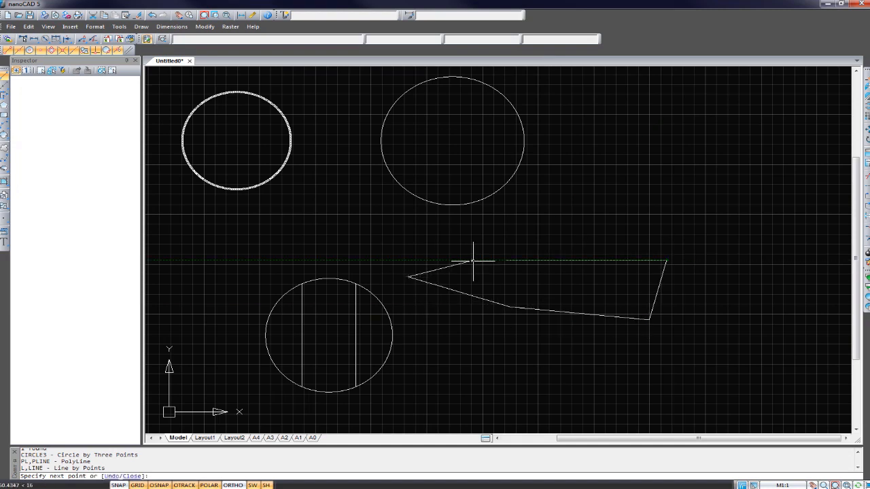
click(506, 260)
key(Return)
Select the segments of the five-sided shape one by one to examine whether they are separate objects, and clear the selection
click(569, 312)
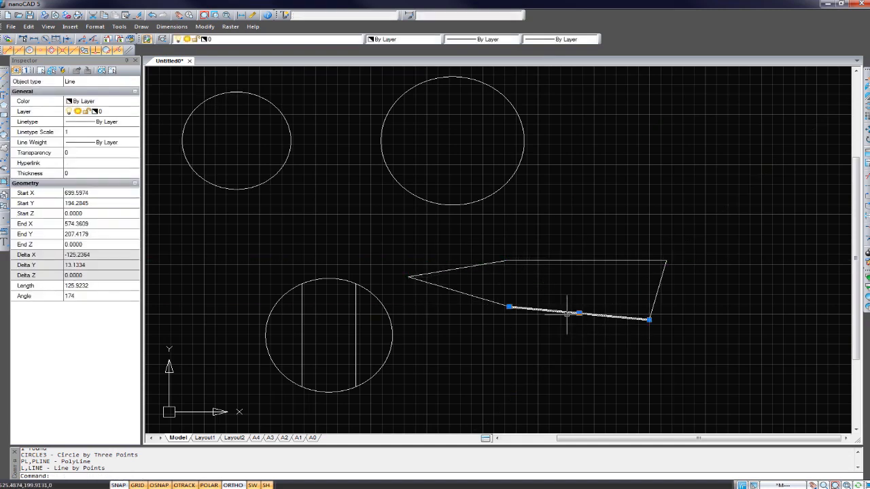
click(478, 298)
click(469, 268)
click(520, 261)
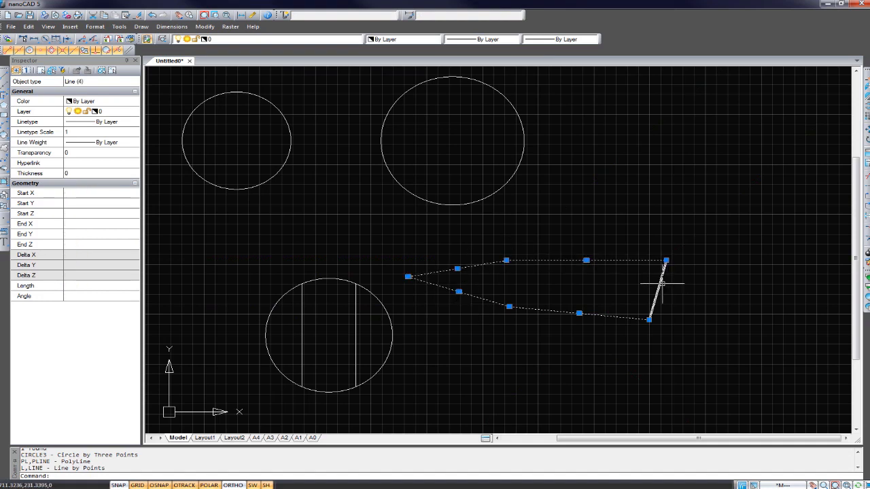
key(Escape)
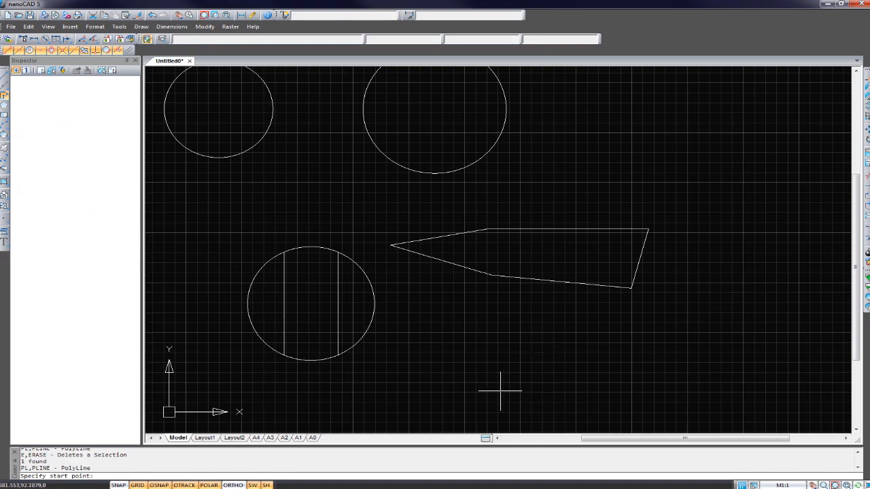
Draw a zigzag outline with eight vertices as one polyline below the five-sided shape, ending at its start point, and select it
click(473, 379)
click(465, 328)
click(537, 362)
click(605, 317)
click(635, 343)
click(721, 306)
click(721, 361)
click(561, 392)
click(473, 379)
key(Return)
click(576, 335)
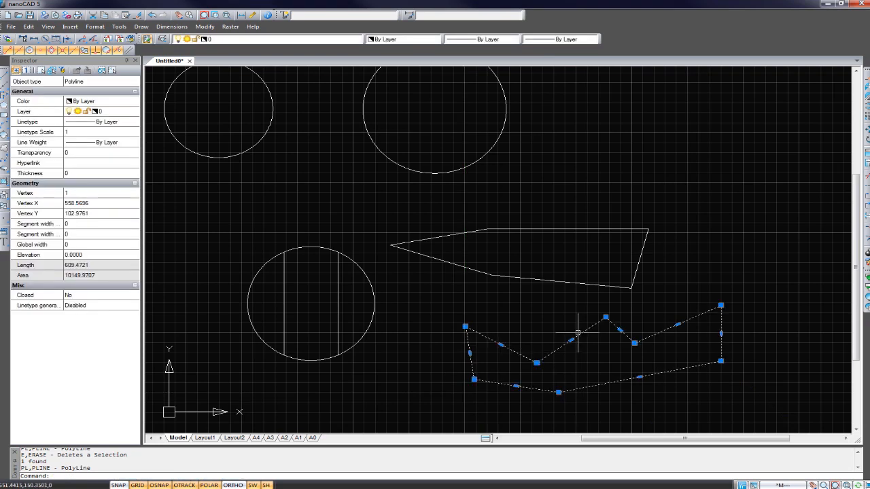
Draw a horizontal rectangle by two opposite corners to the right of the larger upper circle
middle_drag(591, 345, 606, 337)
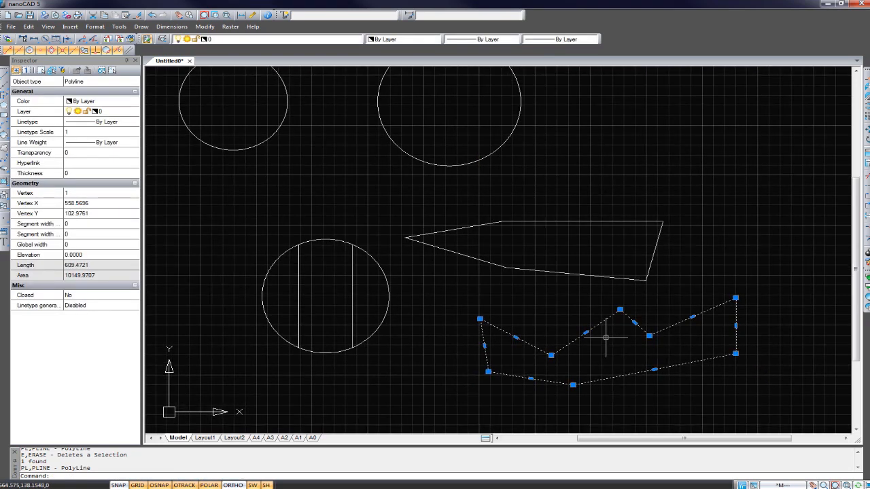
scroll(605, 337, down, 2)
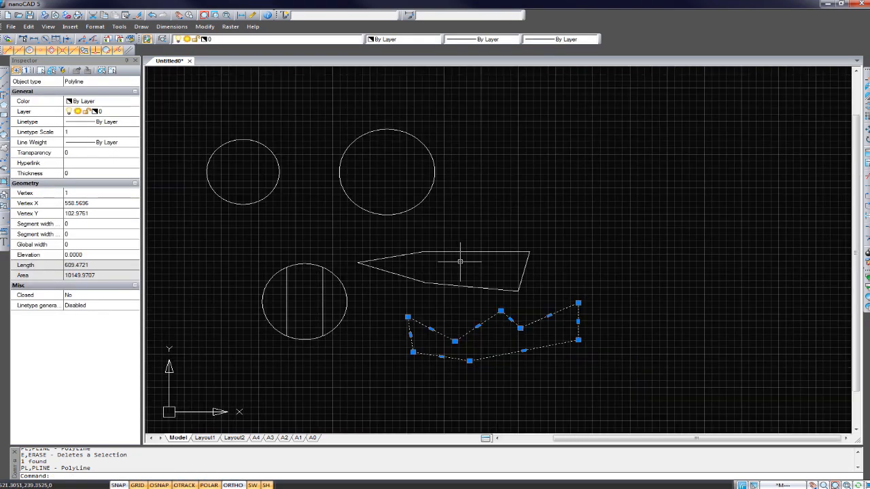
click(6, 116)
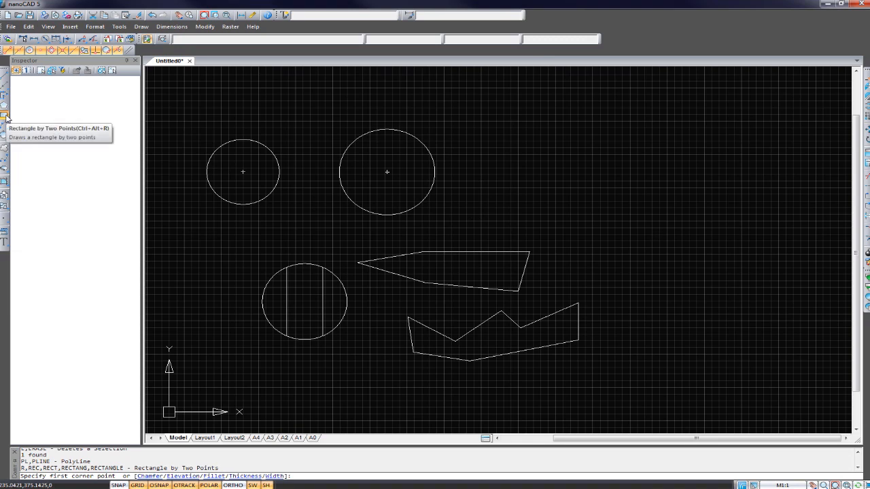
click(490, 164)
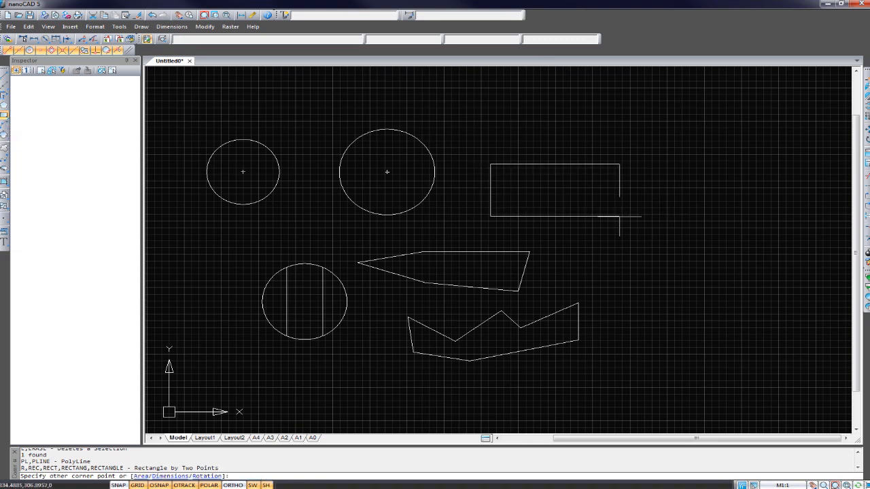
click(618, 216)
Draw a single slanted line about 78 units long at 315° above the horizontal rectangle
middle_drag(693, 219, 670, 255)
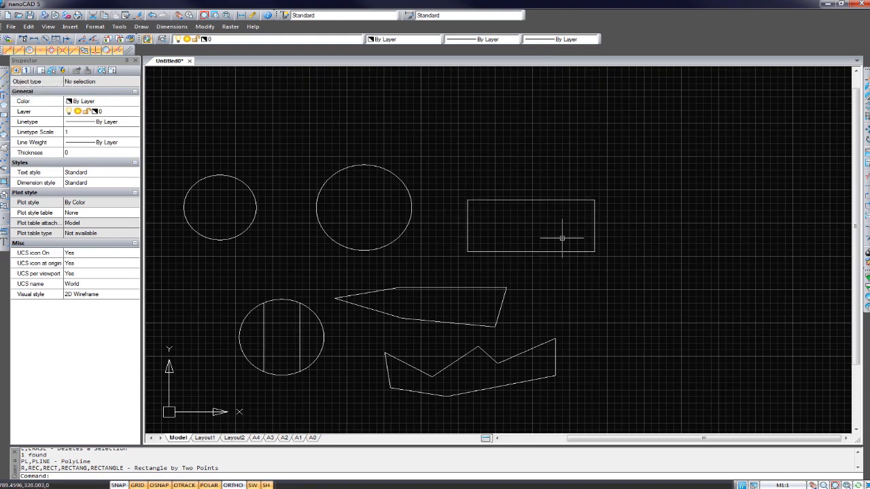
click(4, 76)
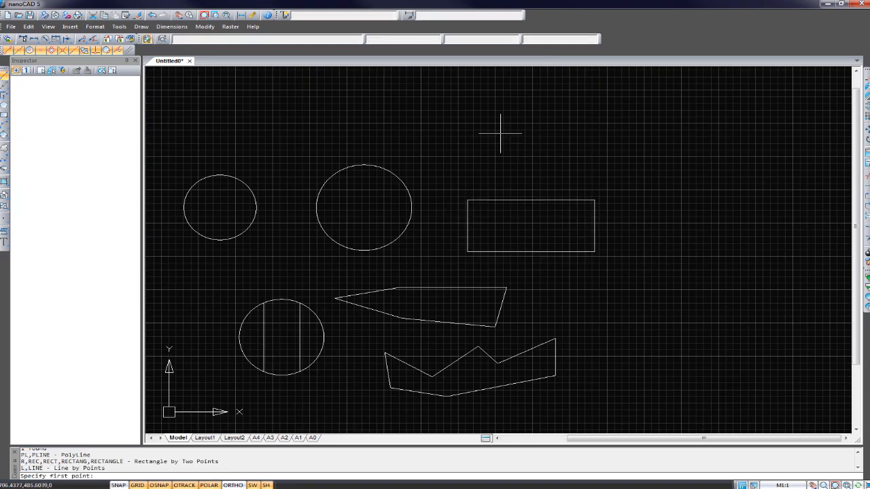
click(535, 116)
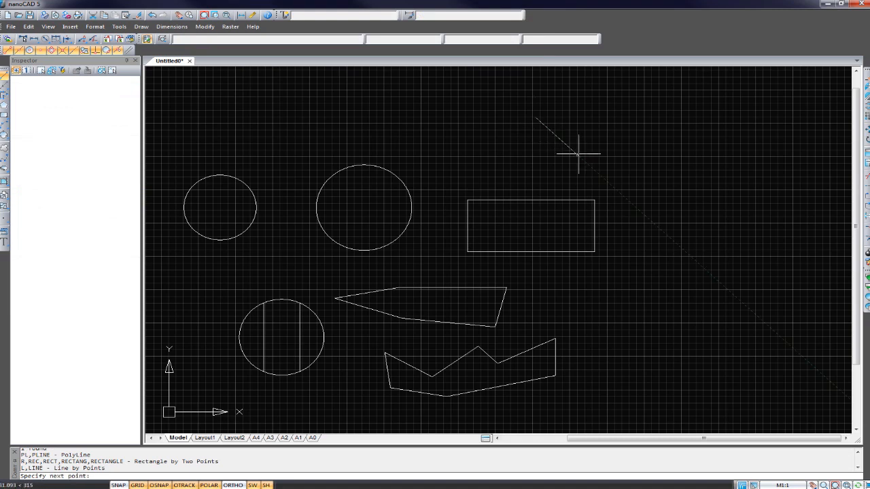
click(577, 152)
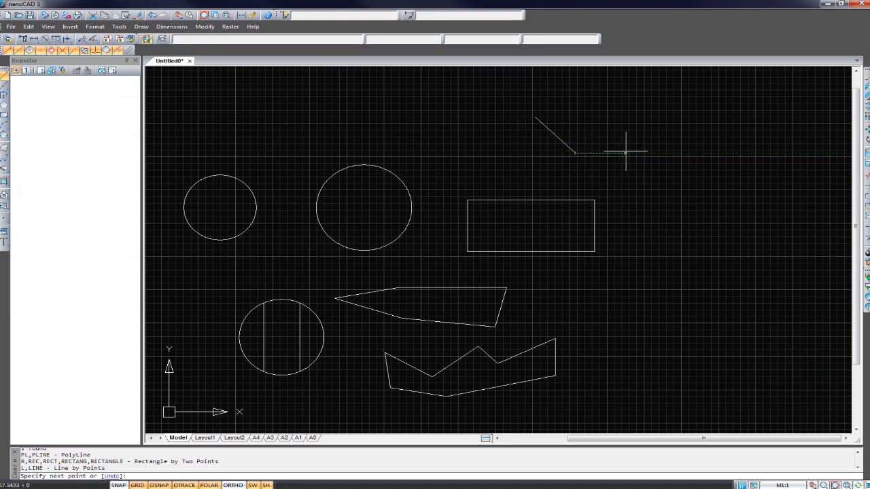
key(Escape)
Draw a tilted Rectangle by Three Points using the slanted line's endpoints as one side and extending it up to the right at 45°
middle_drag(611, 140, 595, 150)
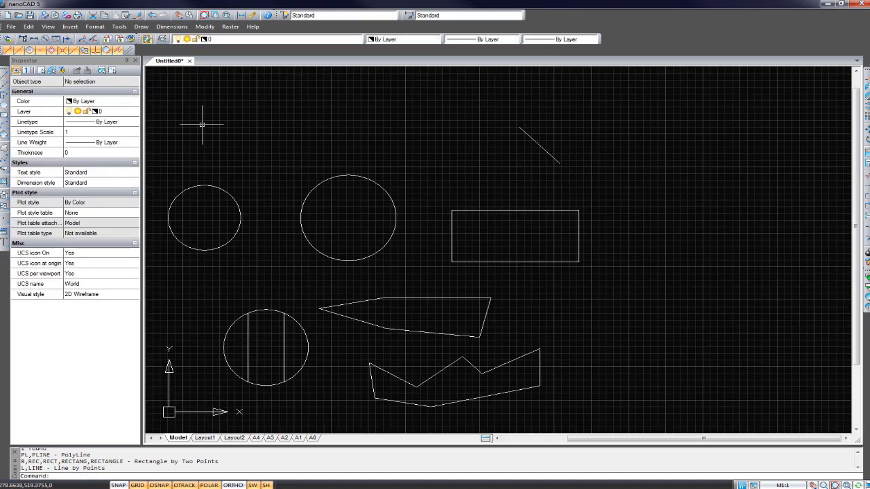
click(5, 117)
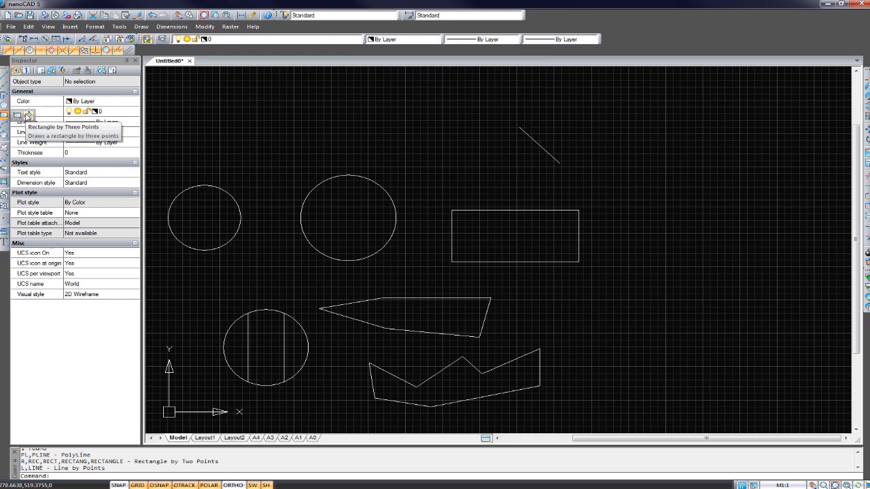
click(28, 117)
click(519, 126)
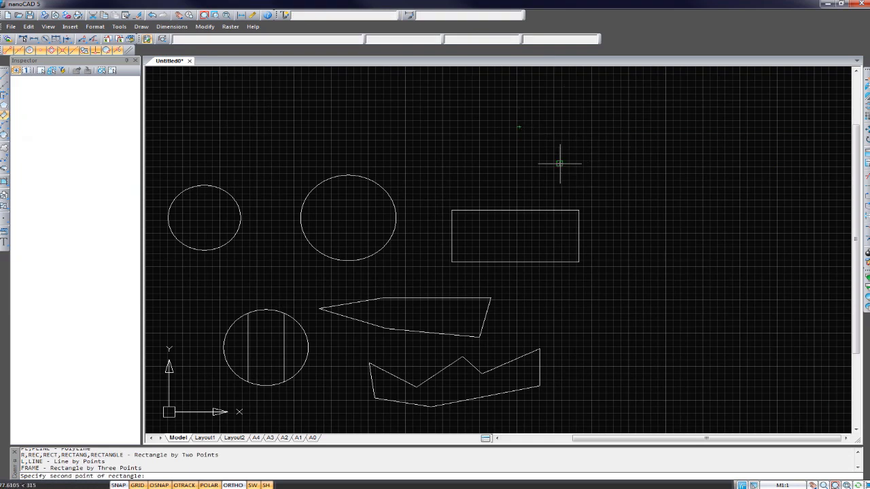
click(559, 163)
middle_drag(622, 120, 585, 174)
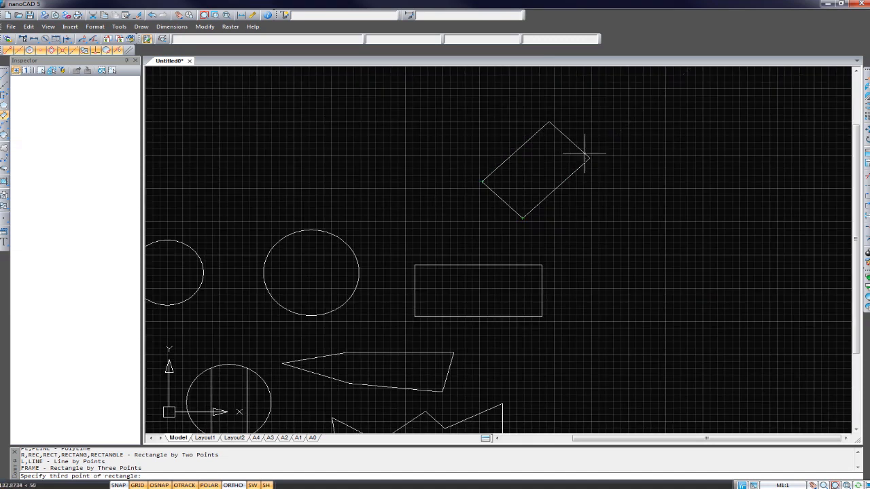
click(586, 155)
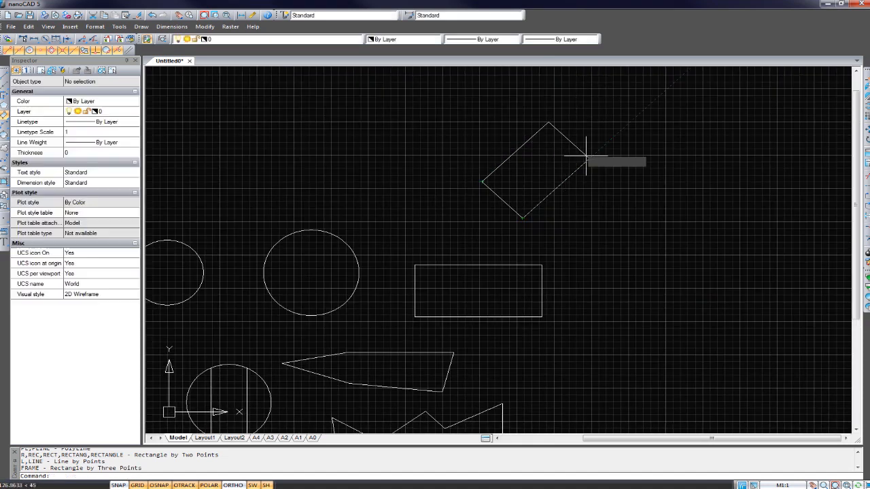
key(Escape)
Draw a Rectangle by Three Points to the right of the horizontal rectangle, its first side about 189 units long at 279°, extended to the right
click(531, 206)
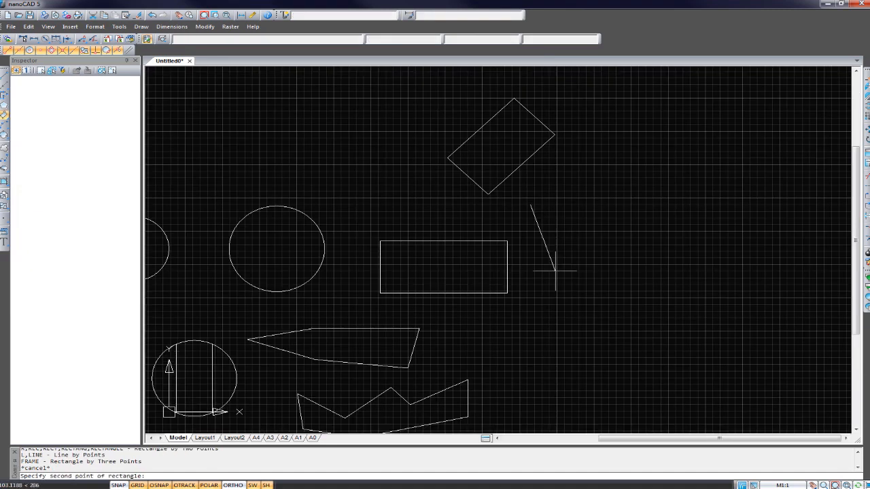
click(553, 330)
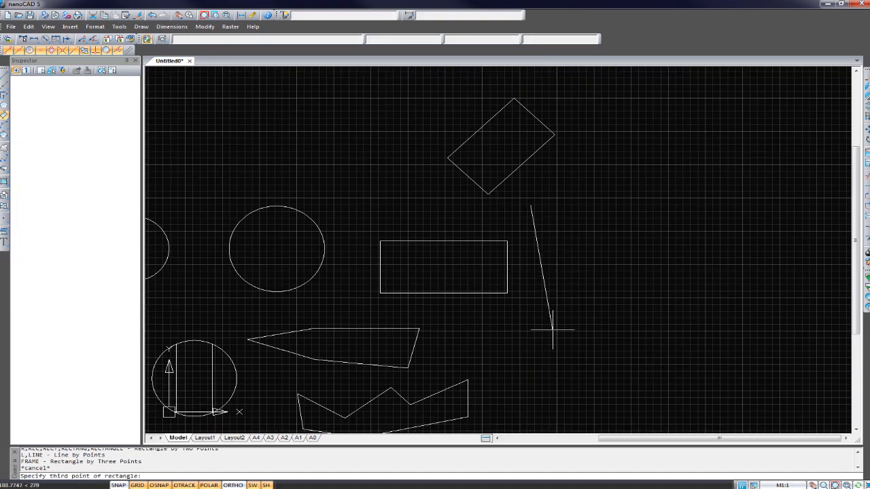
click(671, 312)
scroll(652, 362, down, 2)
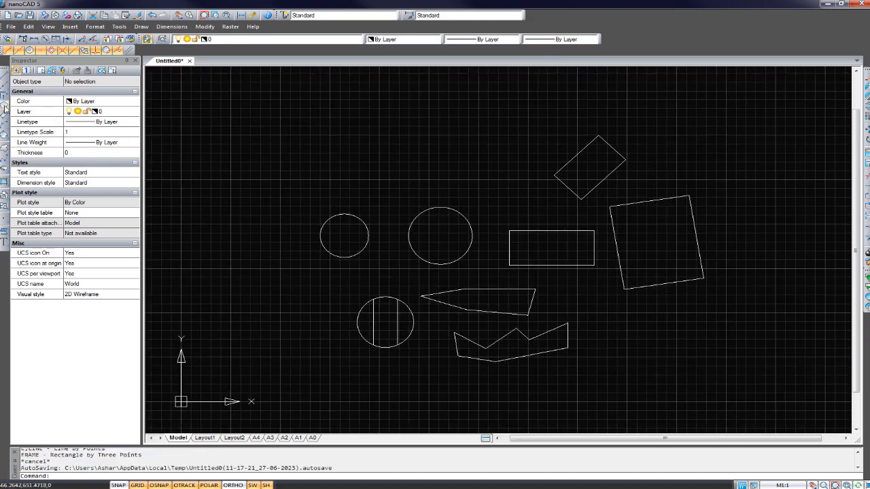
Draw a 7-sided inscribed polygon centred in the larger upper circle, with its radius reaching the circle's bottom quadrant
click(5, 105)
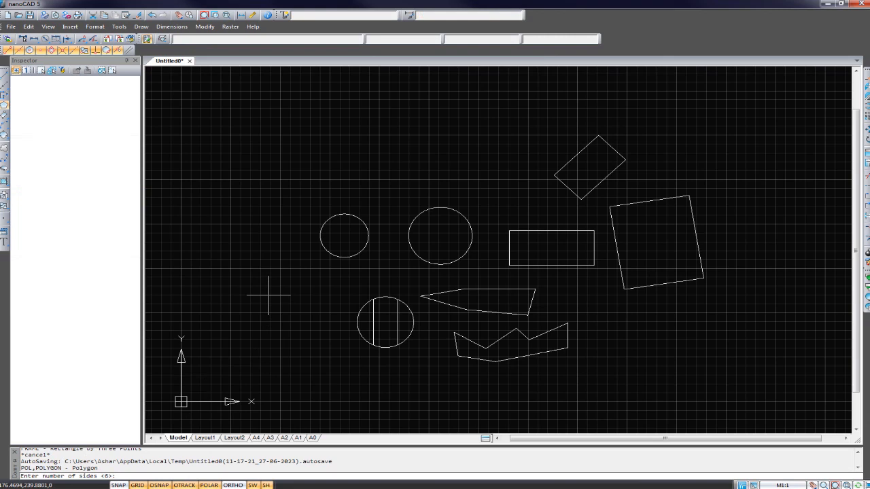
text(7)
key(Return)
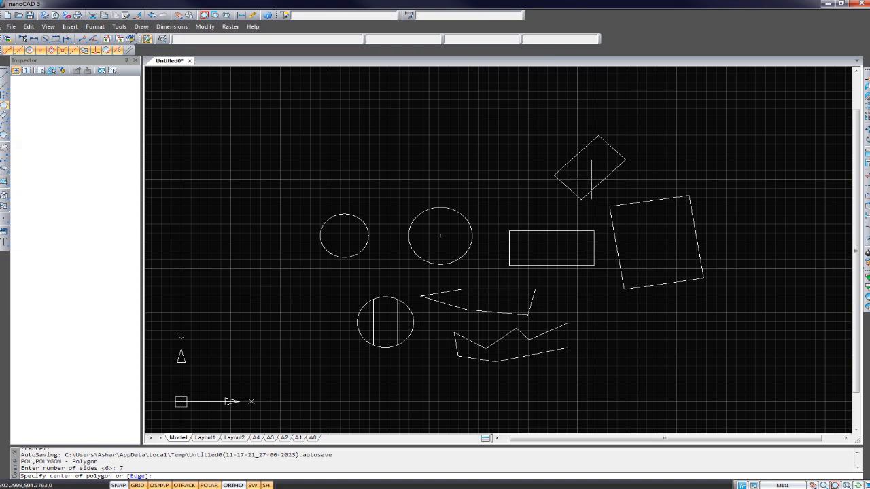
click(441, 236)
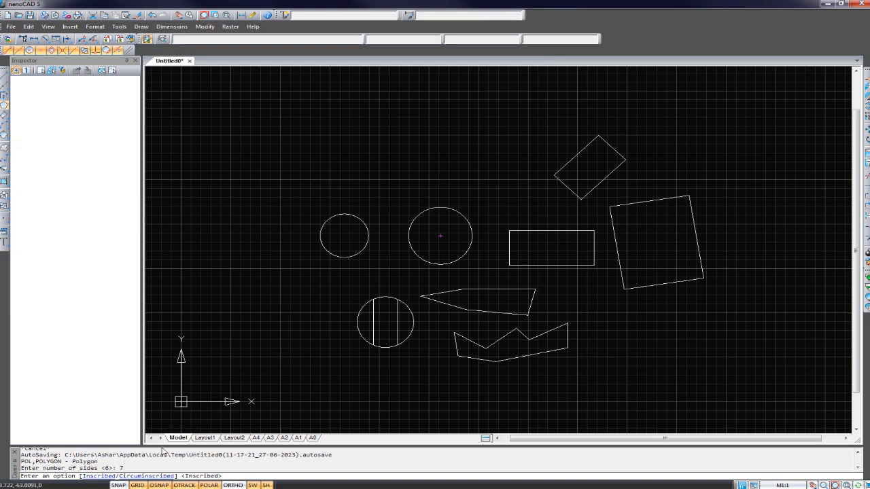
click(109, 480)
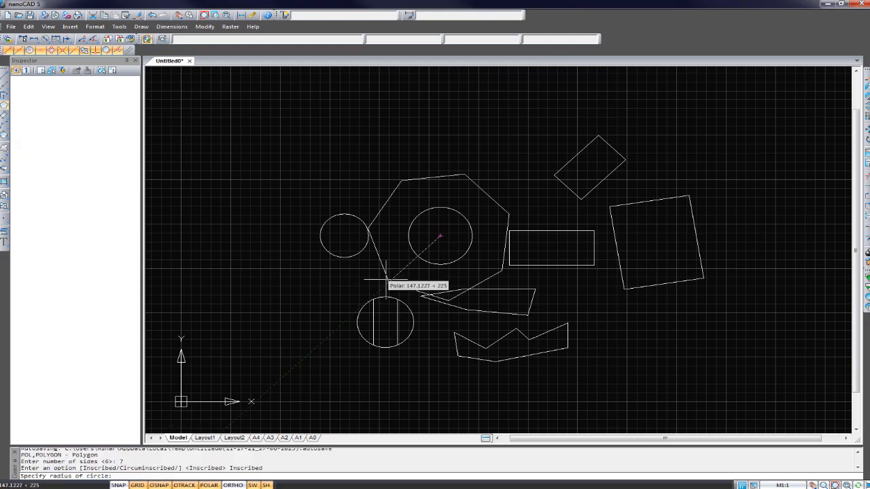
scroll(439, 255, up, 5)
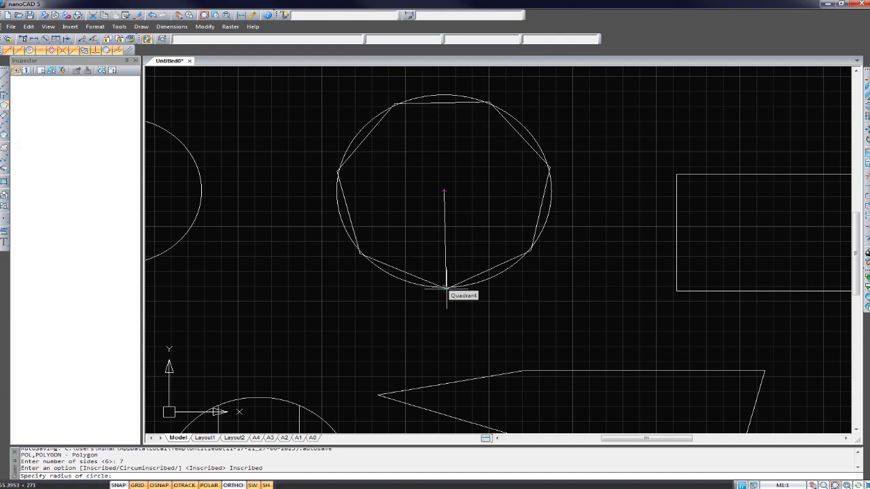
click(446, 289)
middle_drag(450, 292, 544, 305)
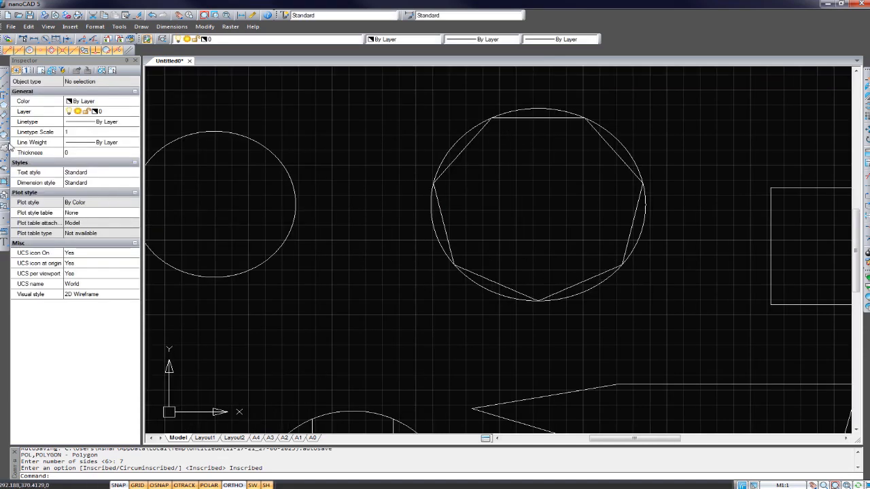
Draw a 7-sided circumscribed polygon around the smaller upper circle, from its centre to its bottom quadrant
click(5, 105)
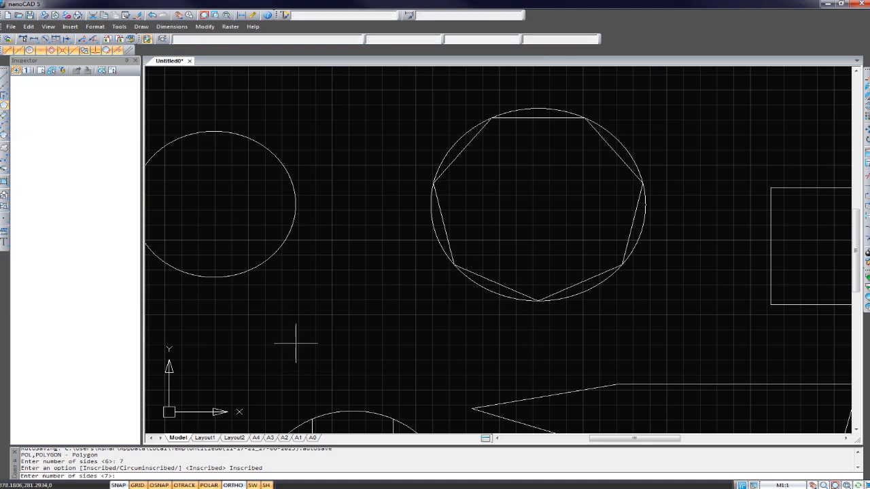
key(Return)
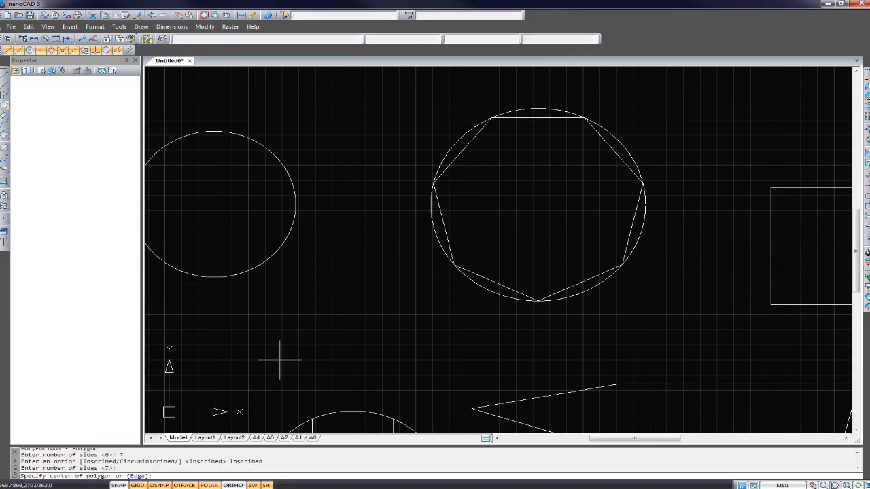
middle_drag(377, 294, 431, 303)
click(267, 214)
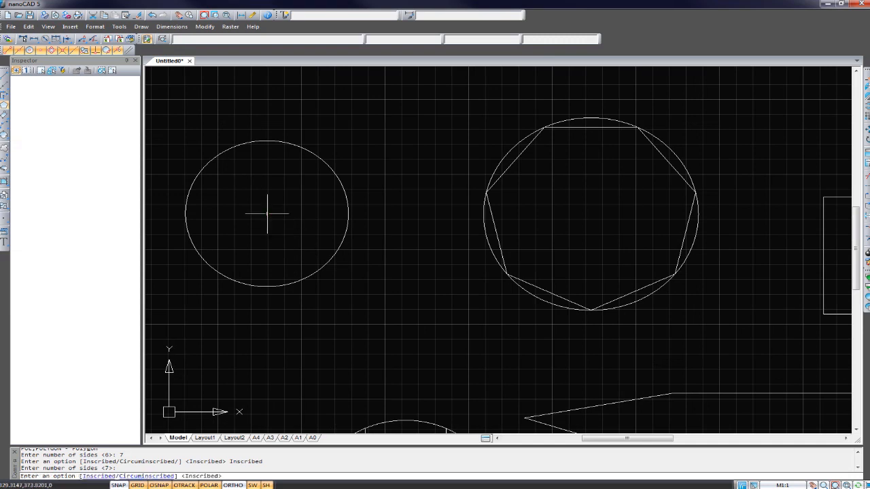
click(159, 476)
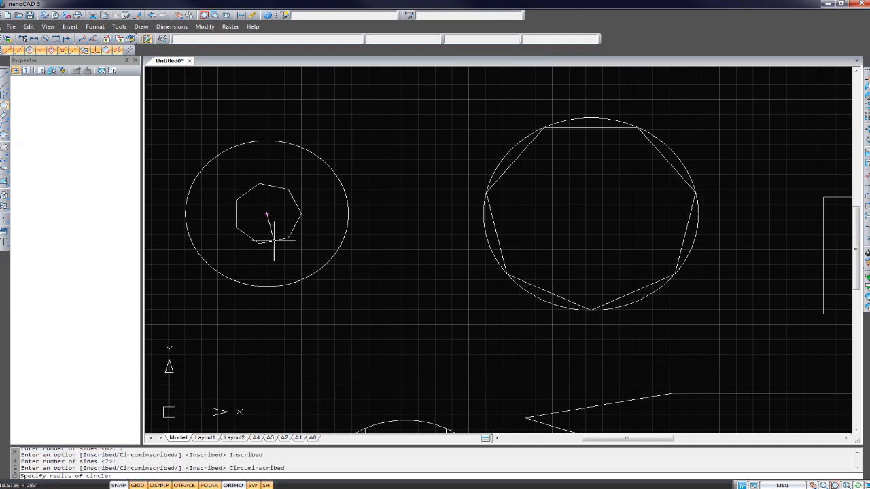
click(267, 287)
Draw a 7-sided polygon by Edge from the circumscribed polygon's lower-right base vertex, with an edge about 29 units long at 231°
middle_drag(369, 243, 445, 250)
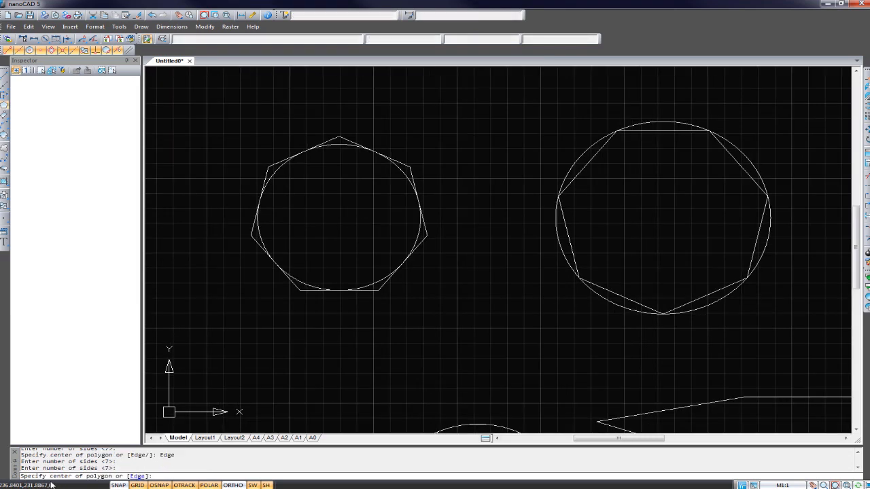
click(141, 476)
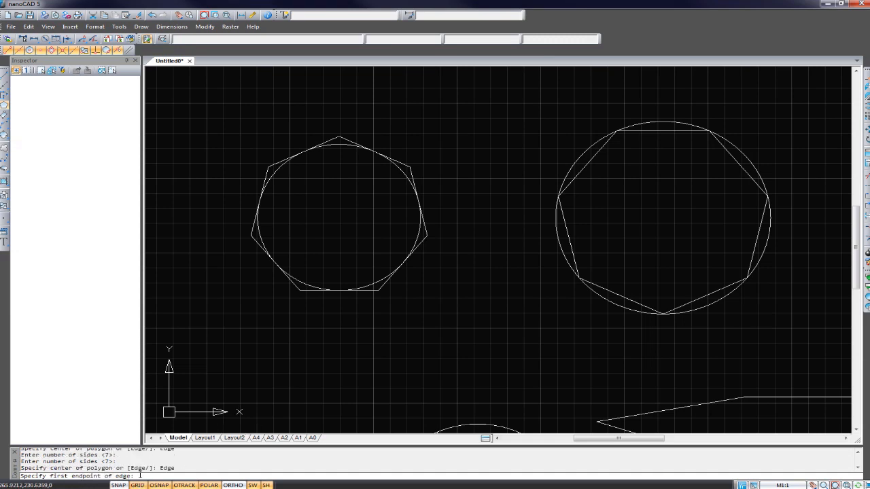
click(378, 290)
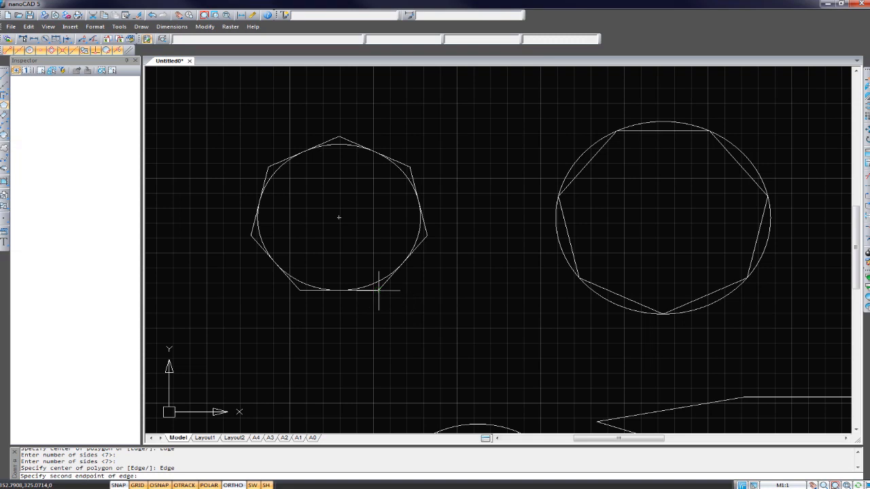
click(347, 324)
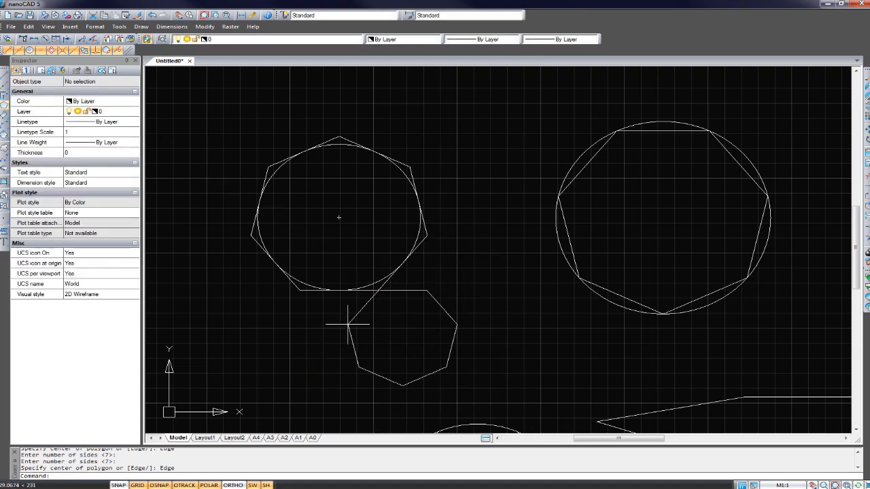
scroll(363, 311, up, 5)
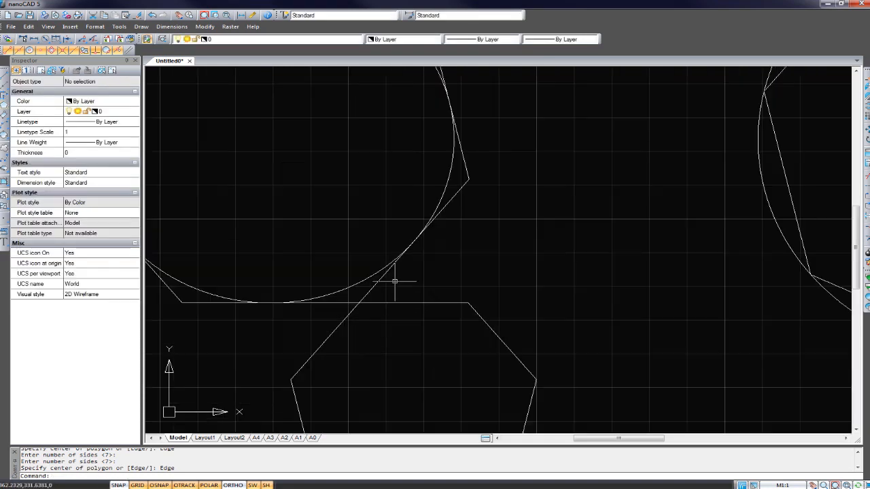
scroll(383, 307, down, 7)
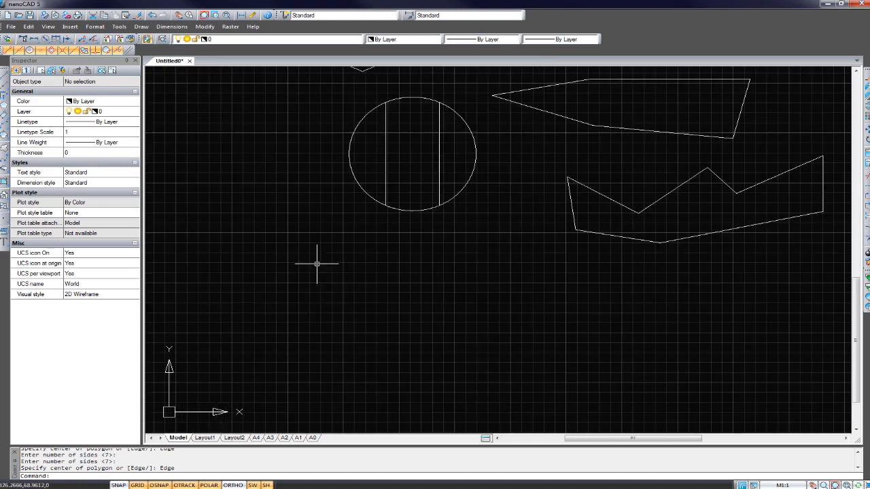
click(6, 127)
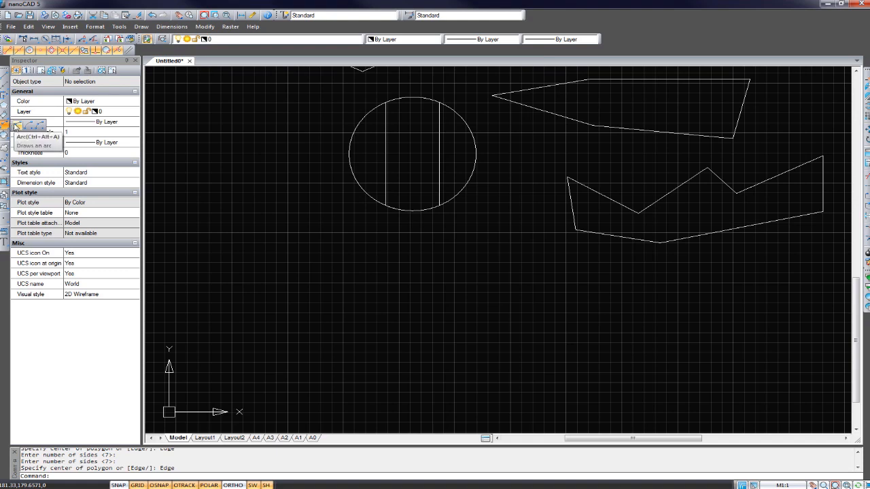
click(16, 127)
middle_drag(348, 247, 376, 208)
key(Escape)
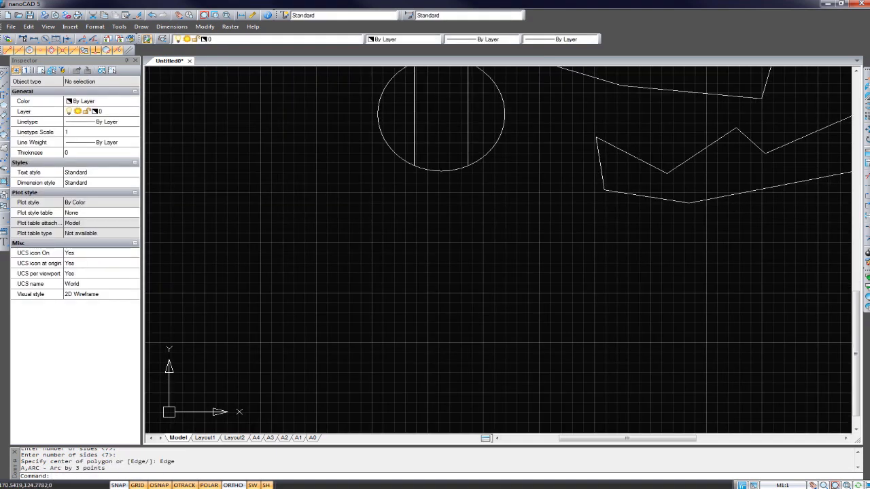
Draw a closed square from lines 100 units long below the circle containing the two vertical lines
click(4, 77)
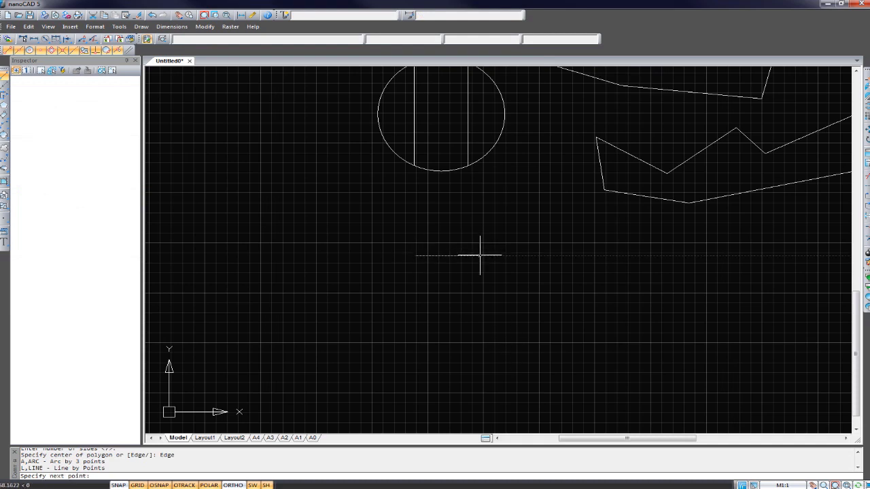
text(1)
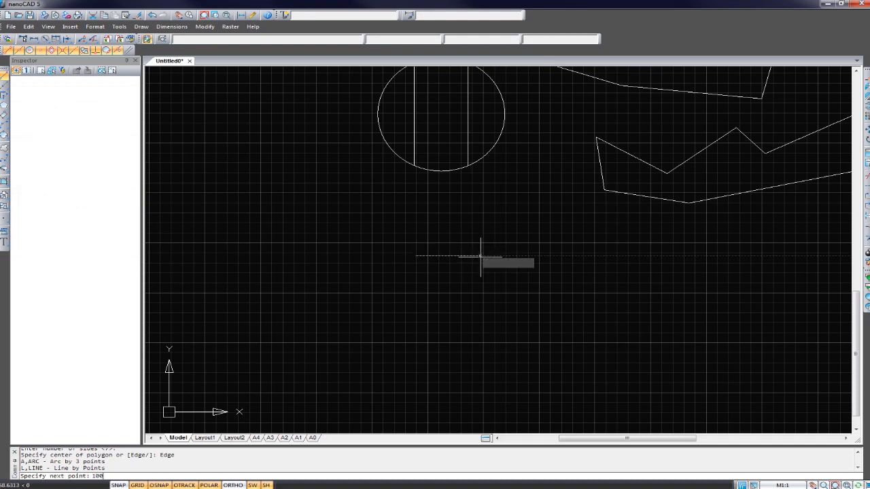
text(00)
key(Return)
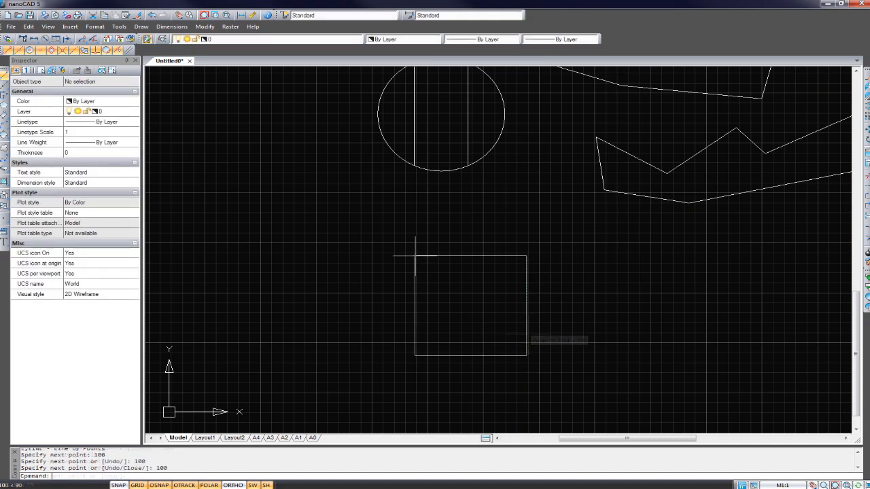
scroll(496, 333, up, 4)
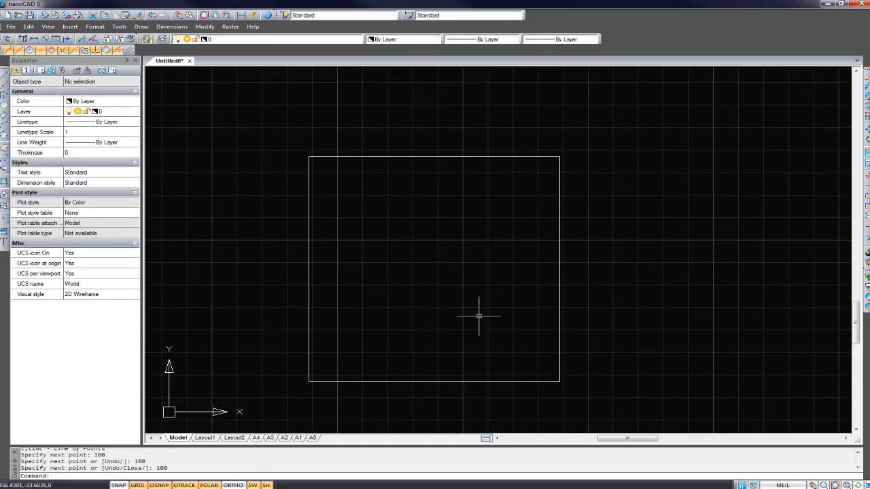
scroll(478, 316, down, 2)
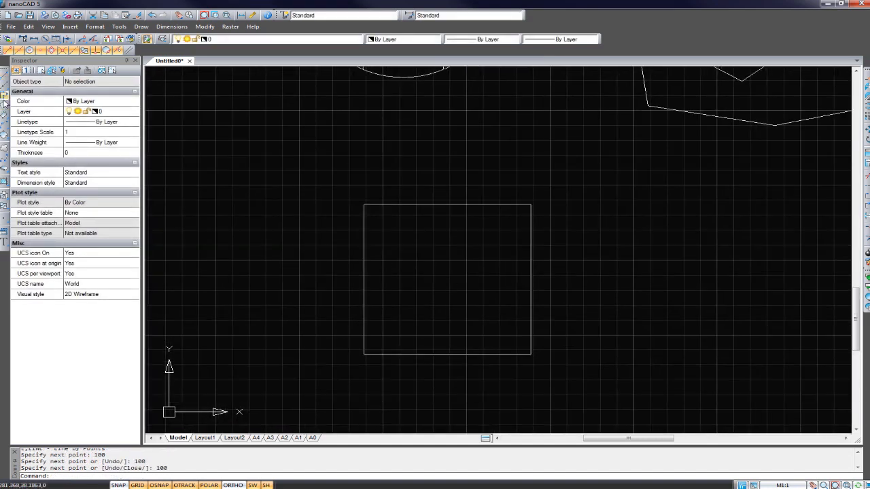
Draw a three-point arc from the square's lower-left corner through its upper-left corner to its lower-right corner
click(4, 122)
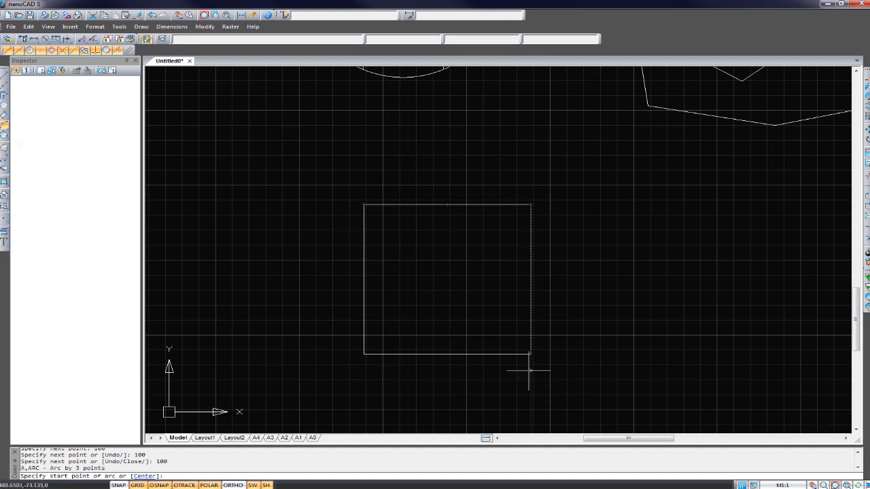
click(363, 354)
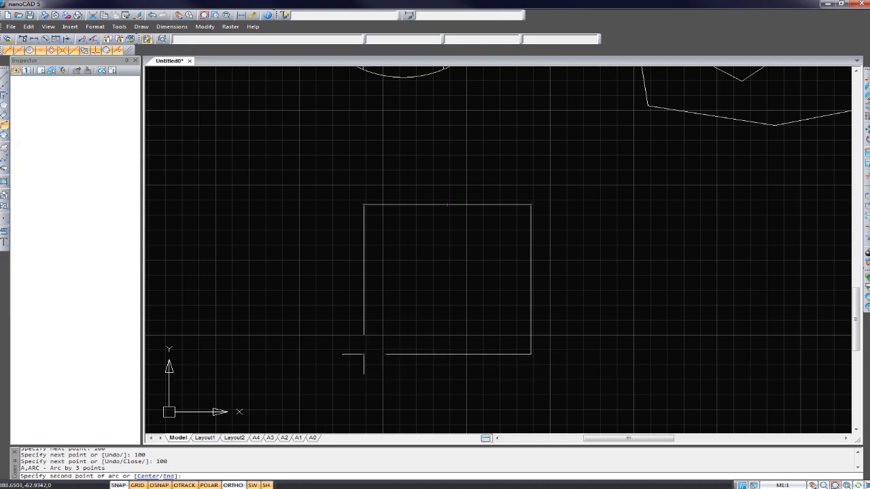
click(364, 203)
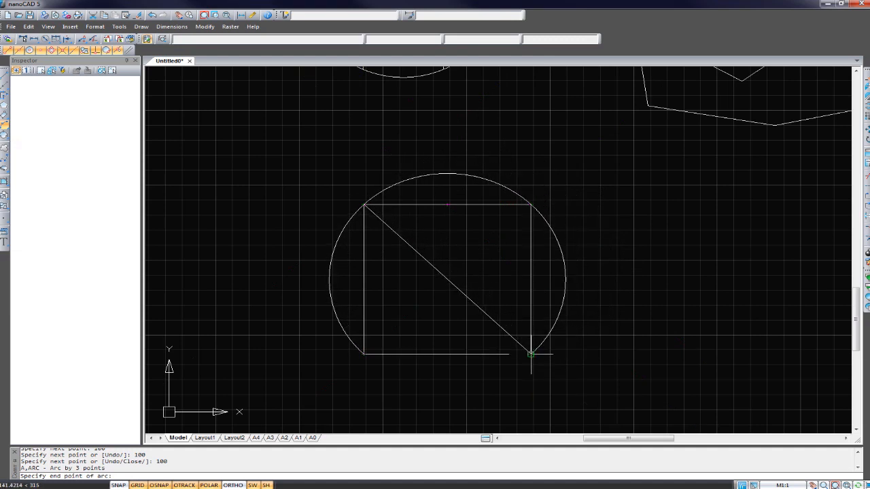
click(530, 353)
key(Escape)
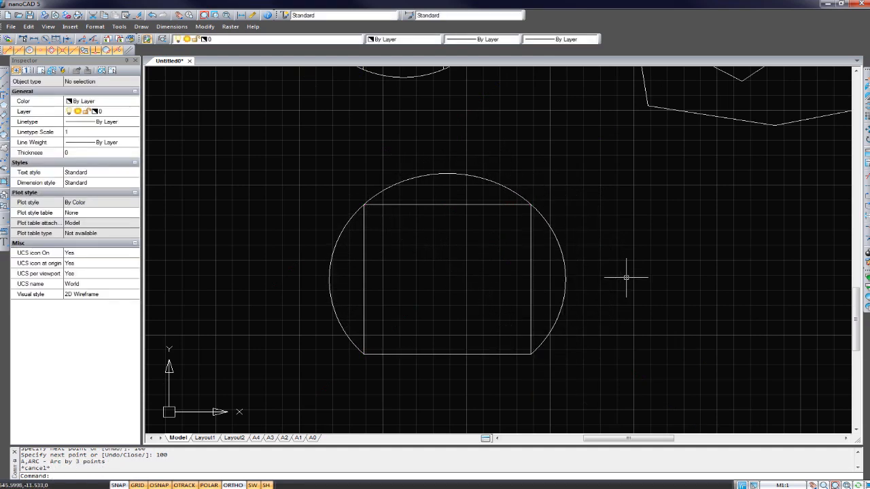
Draw a horizontal Rectangle by Two Points to the right of the square, with a diagonal of about 162 units
scroll(607, 254, right, 2)
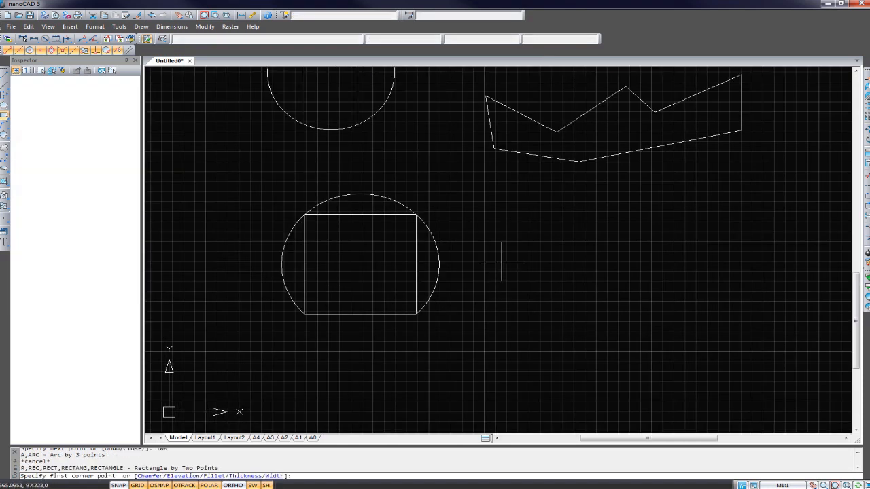
click(506, 261)
click(679, 307)
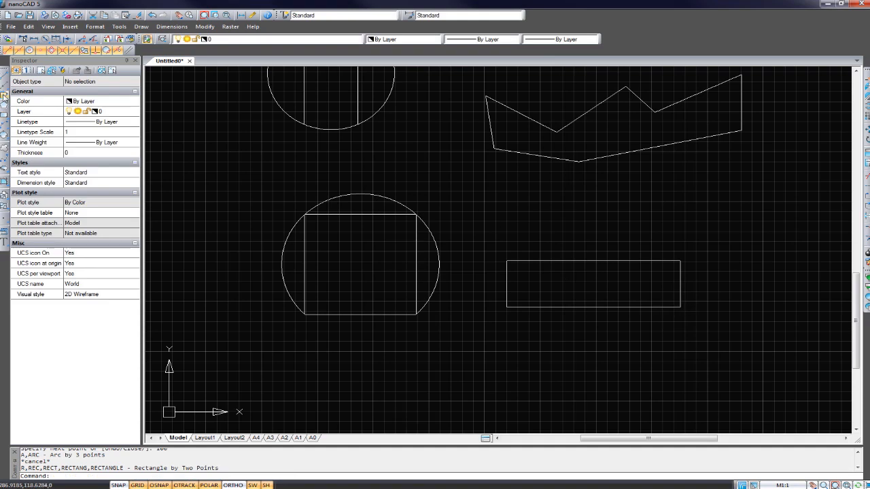
Draw a three-point arc over the new rectangle, from its lower-left corner through its upper-left corner to its lower-right corner
click(5, 125)
click(506, 306)
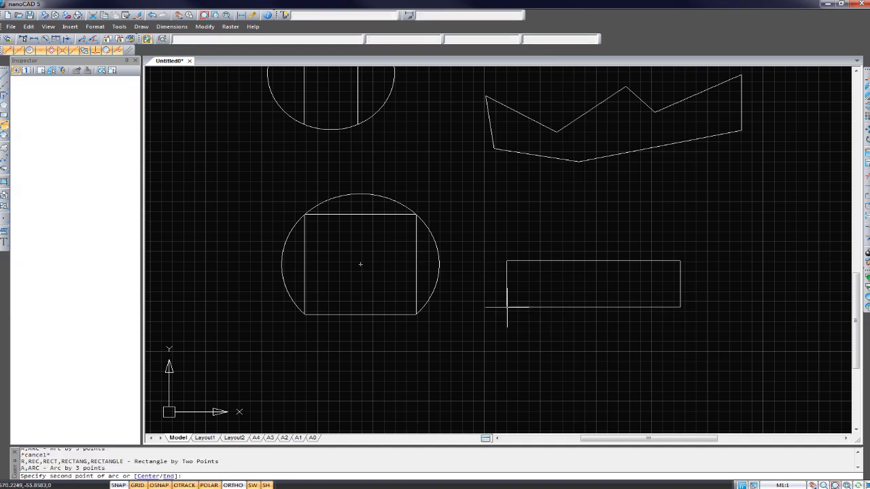
click(507, 261)
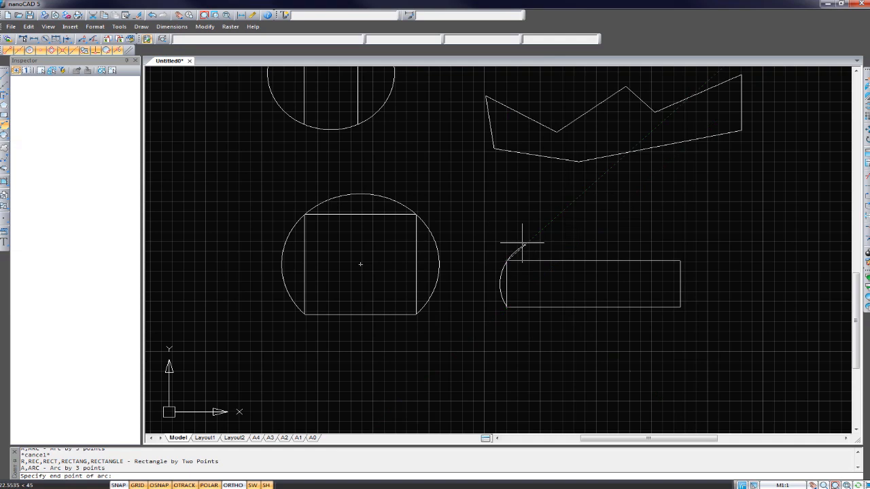
click(681, 306)
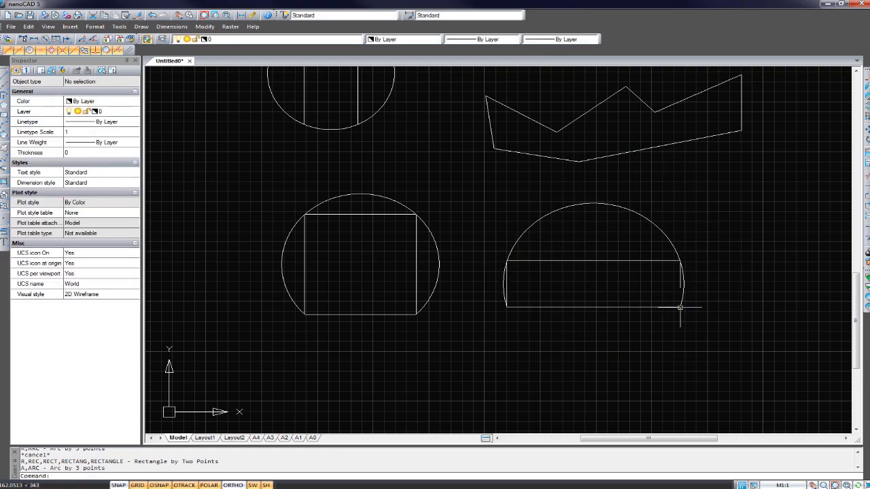
Draw a three-point arc from the square's lower-left corner through a point about 155 units directly above it to the lower-right corner
middle_drag(659, 303, 639, 307)
scroll(638, 307, down, 1)
scroll(621, 291, down, 1)
mouse_move(802, 279)
middle_down()
mouse_move(621, 307)
mouse_move(598, 290)
middle_up()
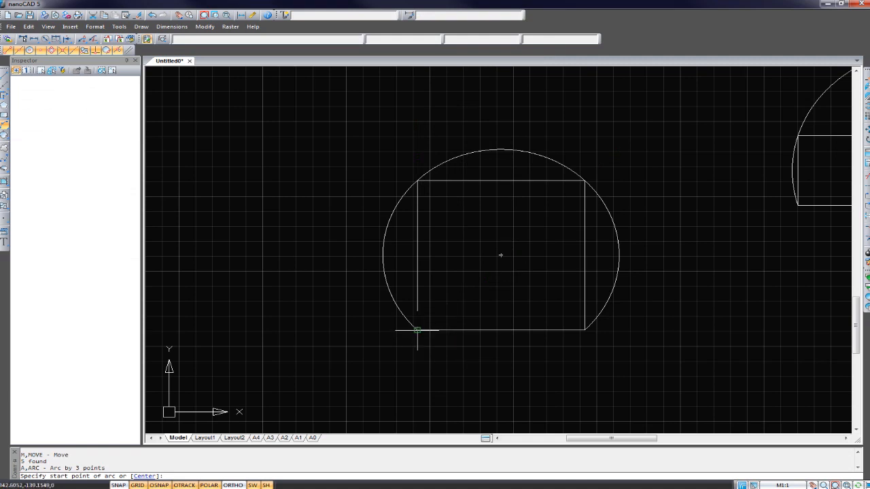
click(417, 330)
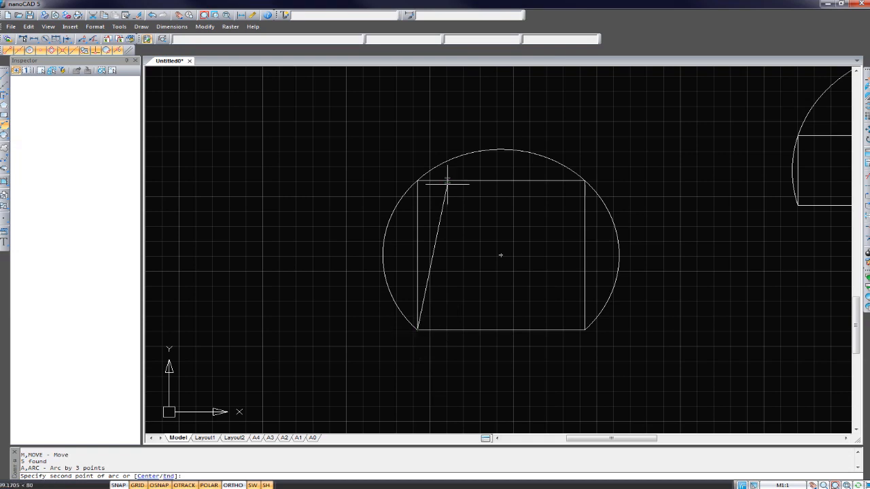
middle_drag(417, 93, 408, 150)
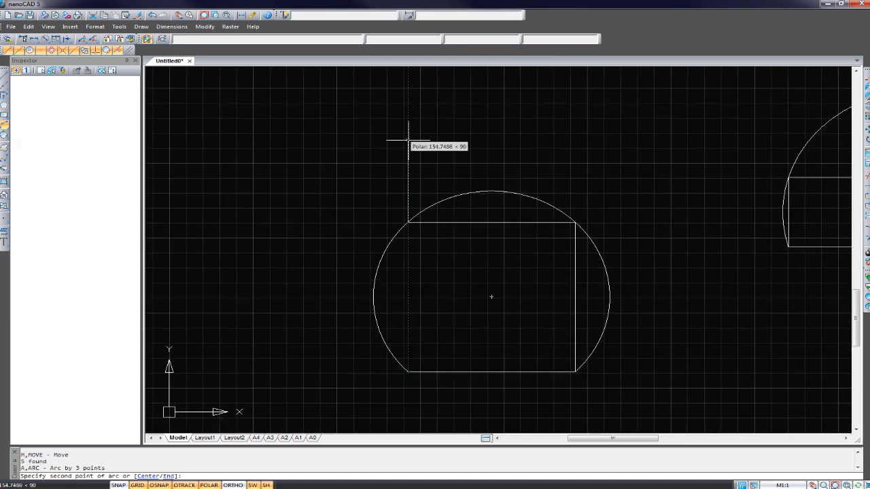
click(408, 141)
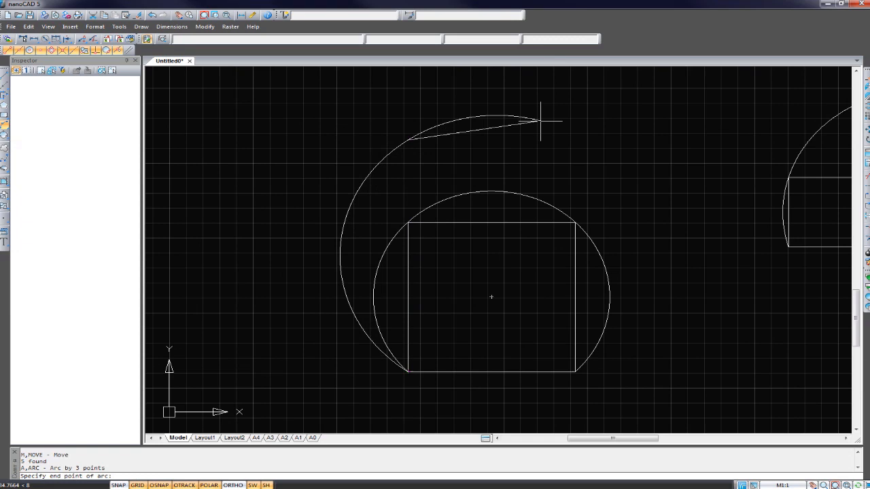
click(575, 371)
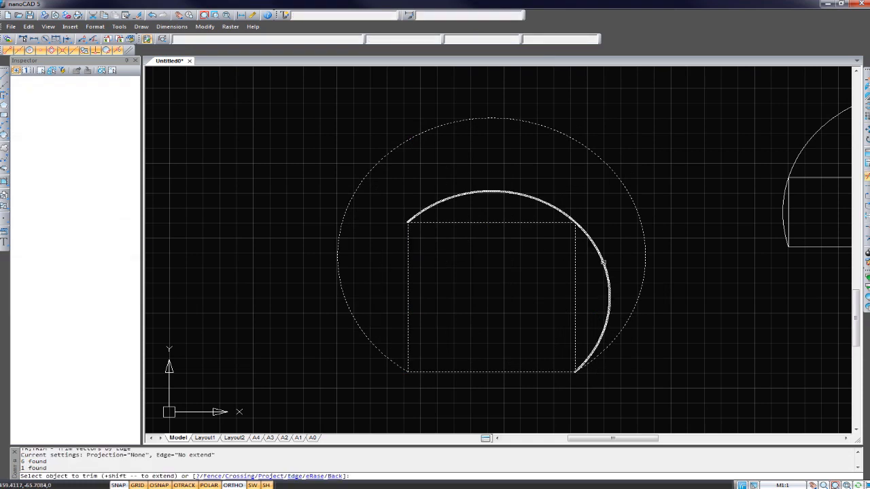
Trim away the inner arc's portions that lie outside the square's two vertical sides
click(602, 263)
click(460, 223)
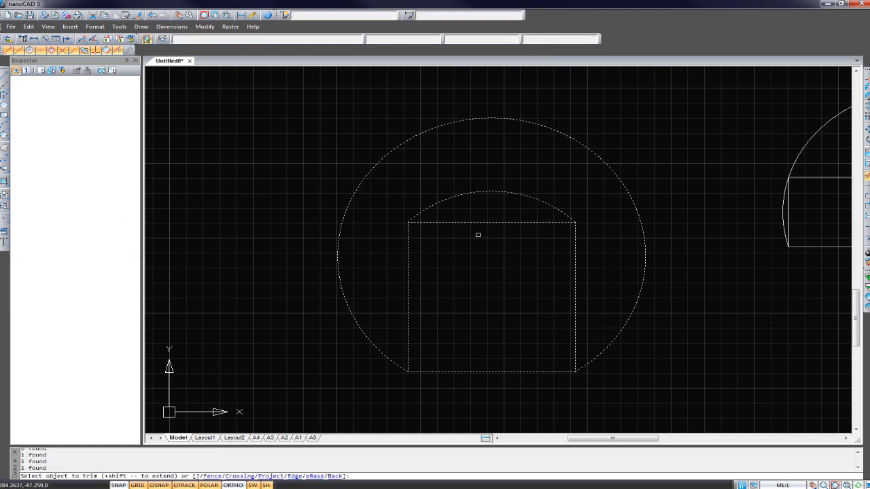
key(Escape)
Erase the square's top and bottom edges
click(478, 223)
key(Delete)
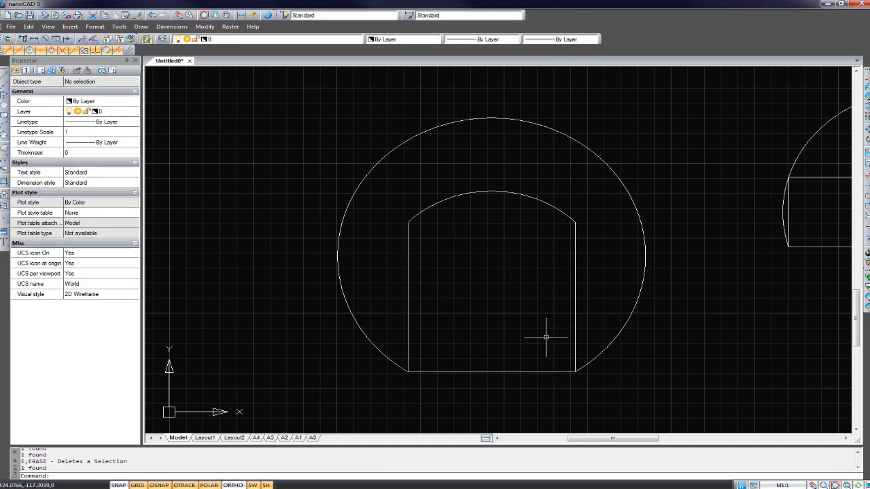
click(493, 371)
key(Delete)
Draw two perpendicular 50-unit lines forming an L, one vertical and one horizontal, in the empty area below the existing shapes
middle_drag(464, 250, 422, 255)
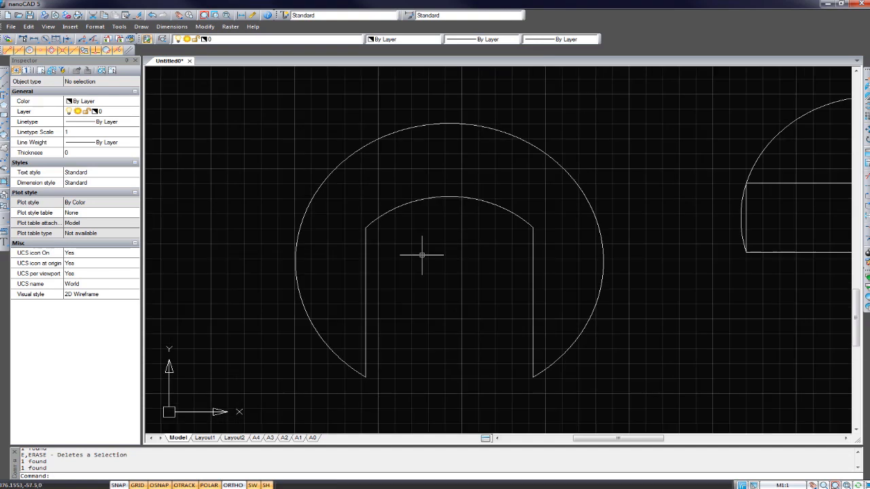
scroll(422, 242, down, 5)
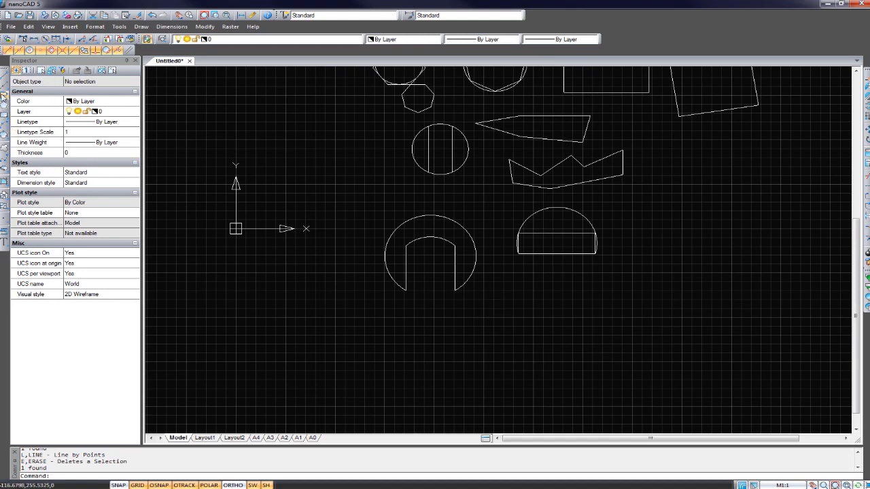
click(3, 76)
click(534, 312)
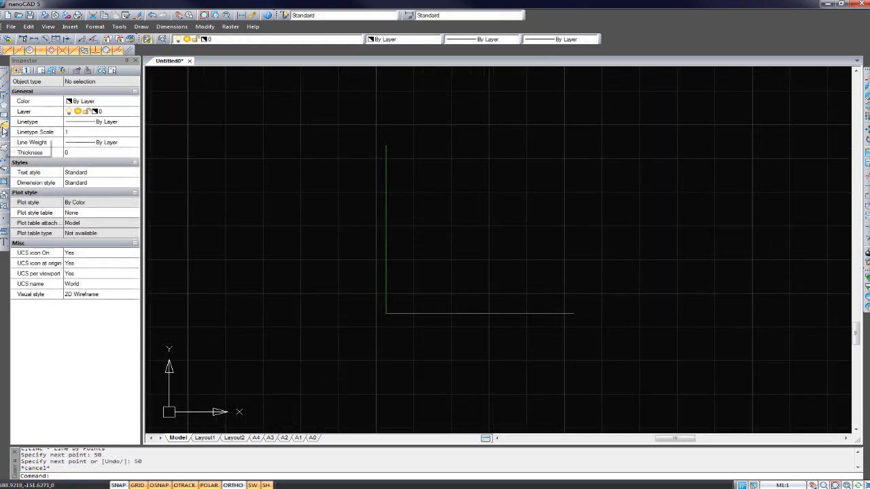
Draw an Arc by angle centred on the L's corner, from the horizontal line's free end to the vertical line's free end
click(3, 129)
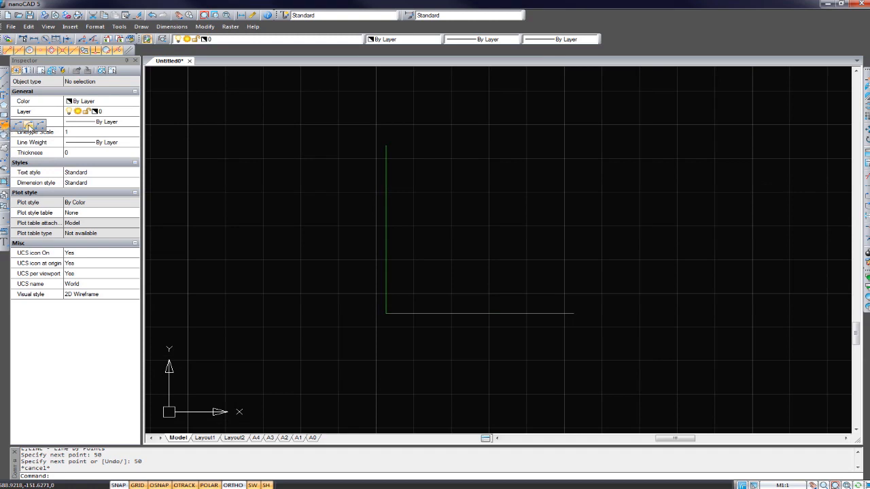
click(29, 127)
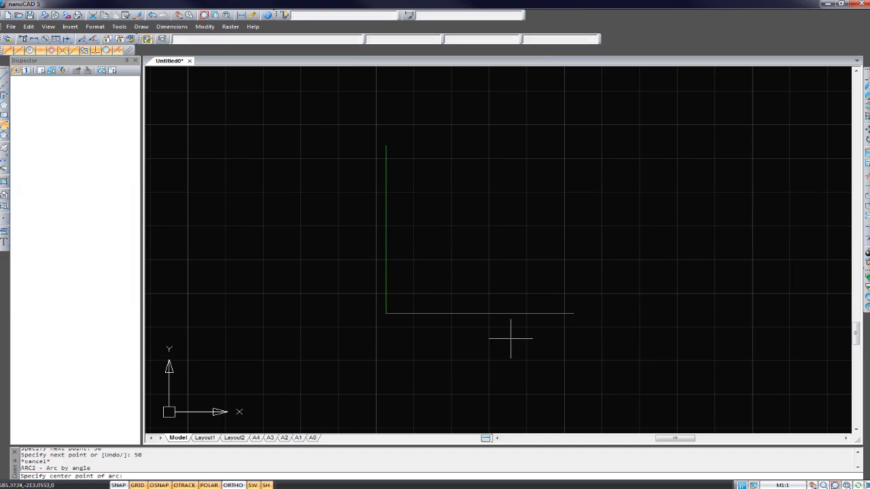
click(386, 314)
click(575, 314)
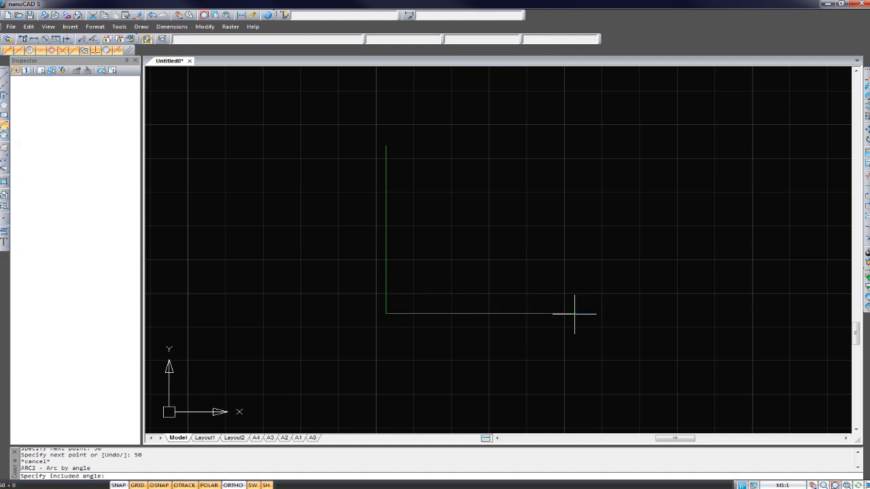
click(384, 144)
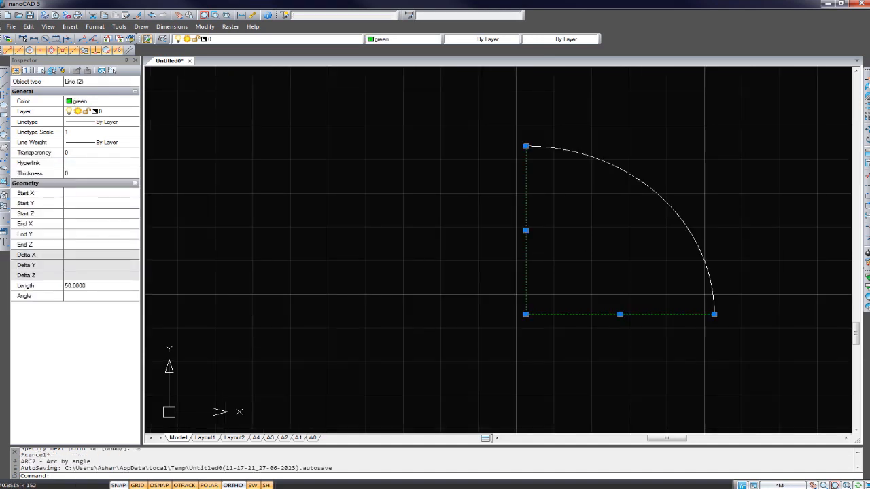
key(Escape)
Copy the two green lines to the left of the quarter arc and rotate the copy counterclockwise about its corner
middle_drag(595, 267, 600, 246)
middle_drag(555, 263, 673, 269)
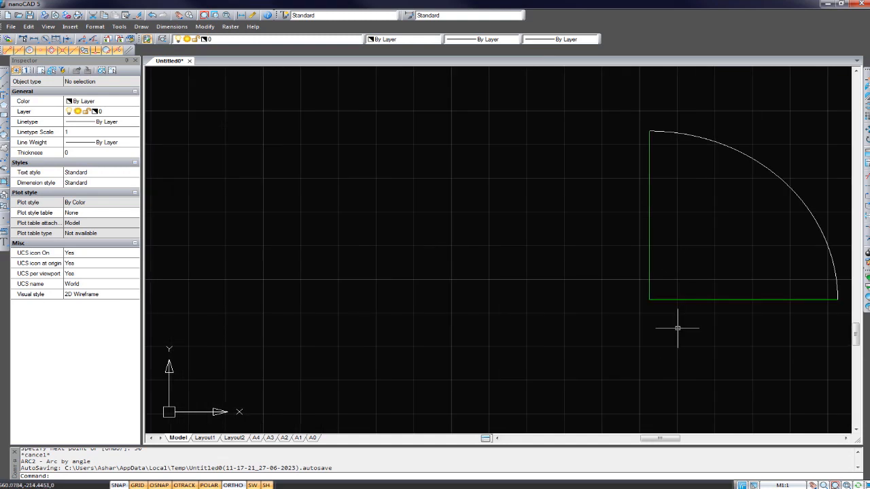
click(677, 328)
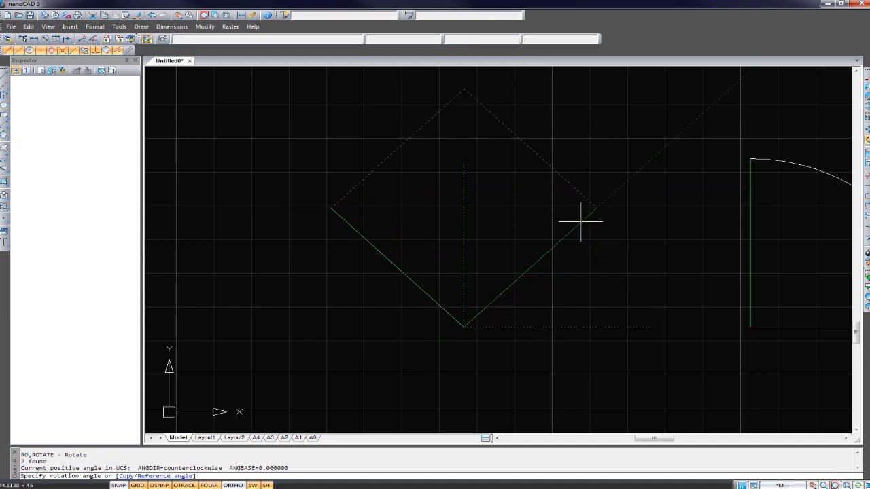
click(613, 279)
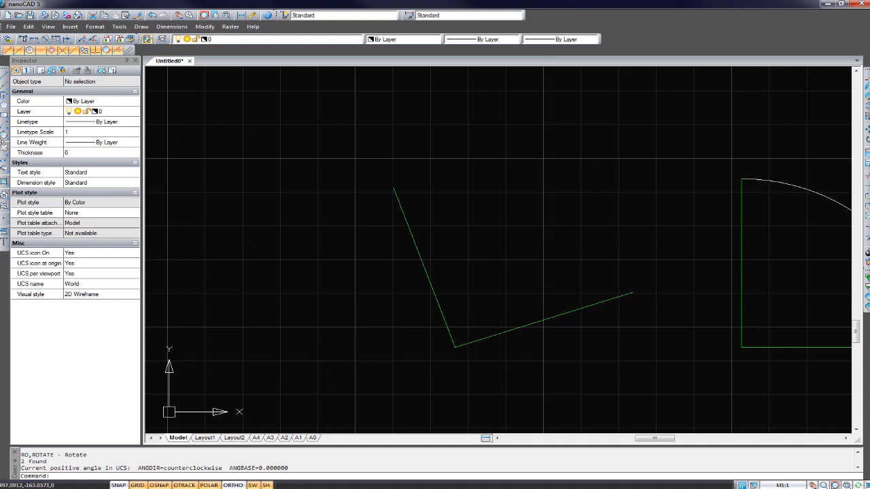
Draw an Arc by angle centred on the rotated lines' corner, from the right line's free end to the left line's free end
click(5, 127)
click(4, 127)
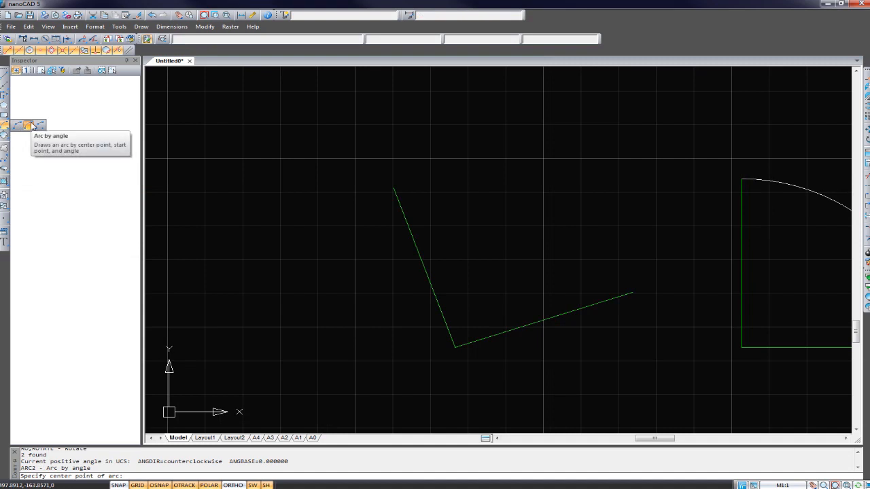
click(32, 126)
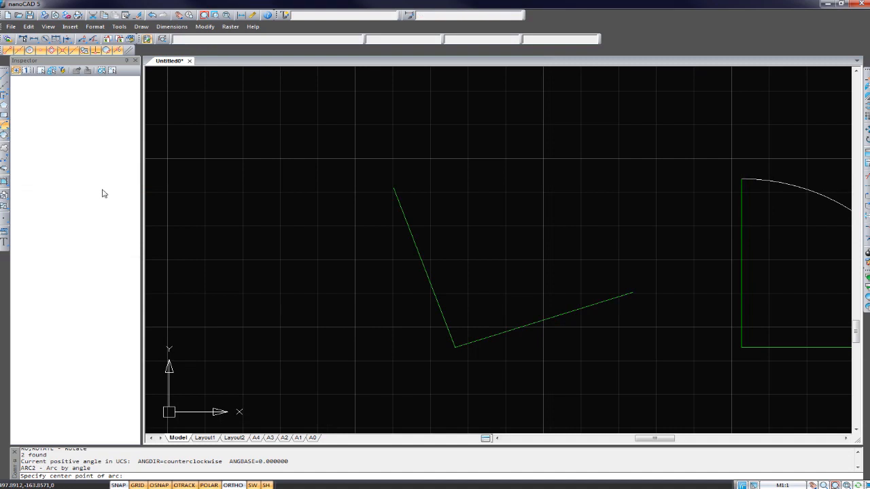
click(452, 348)
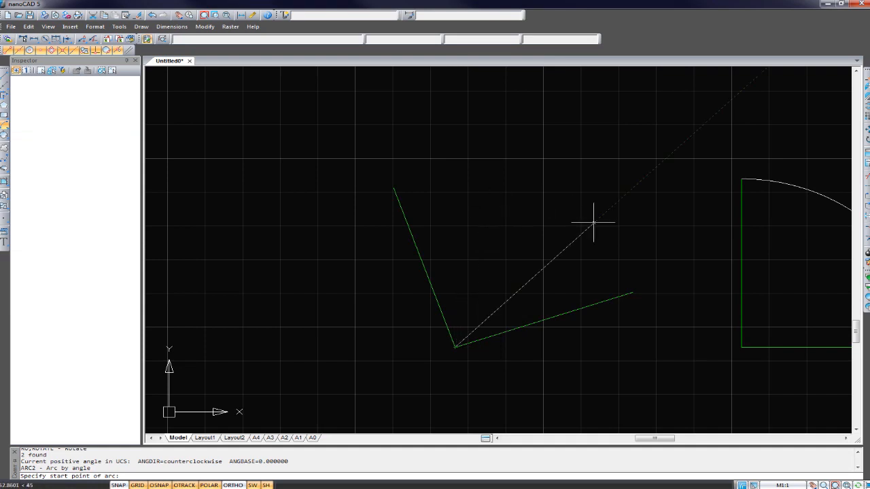
click(632, 292)
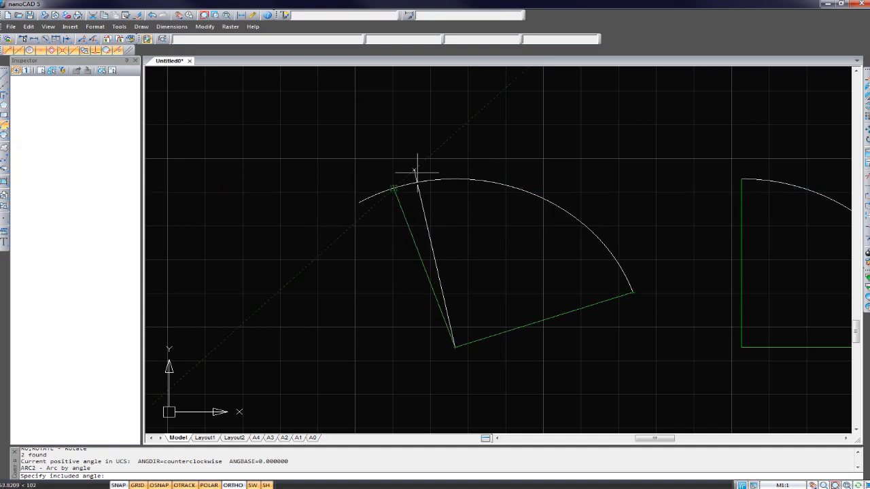
click(455, 143)
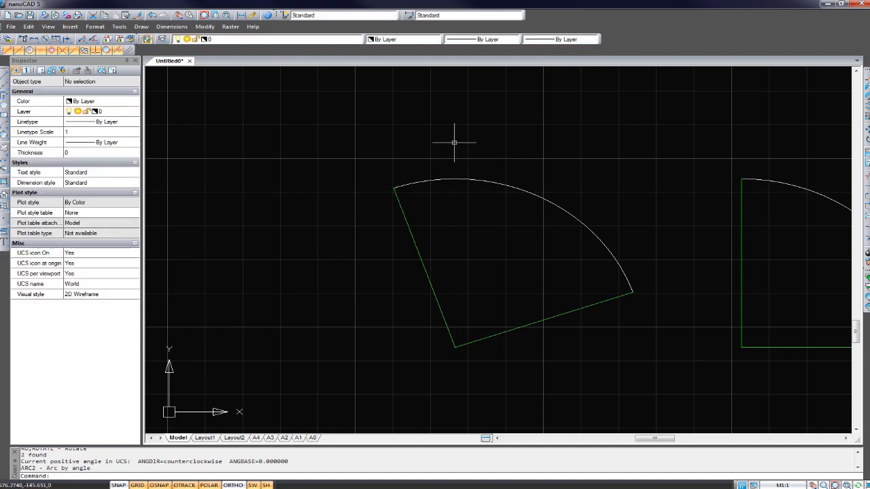
Draw an Arc by angle on the upper-right of the four mirrored line pairs, from its horizontal line's end to its vertical line's end
scroll(555, 292, down, 3)
scroll(556, 299, up, 1)
scroll(557, 298, up, 2)
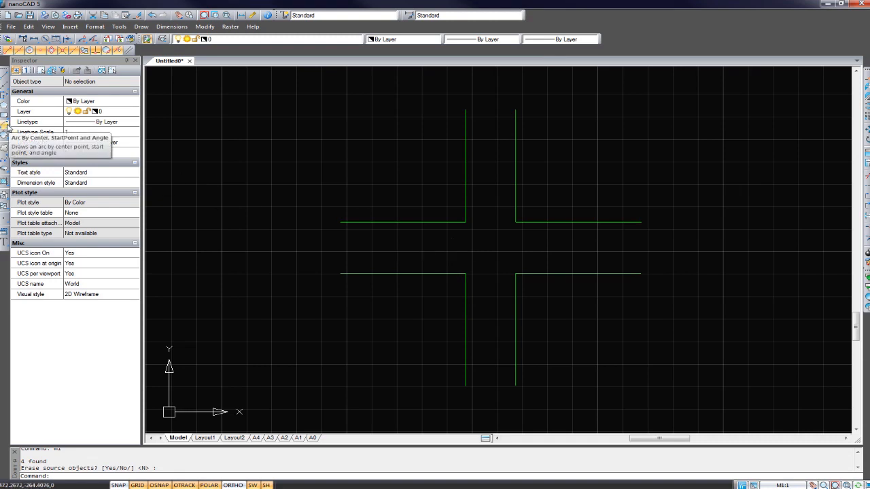
click(5, 125)
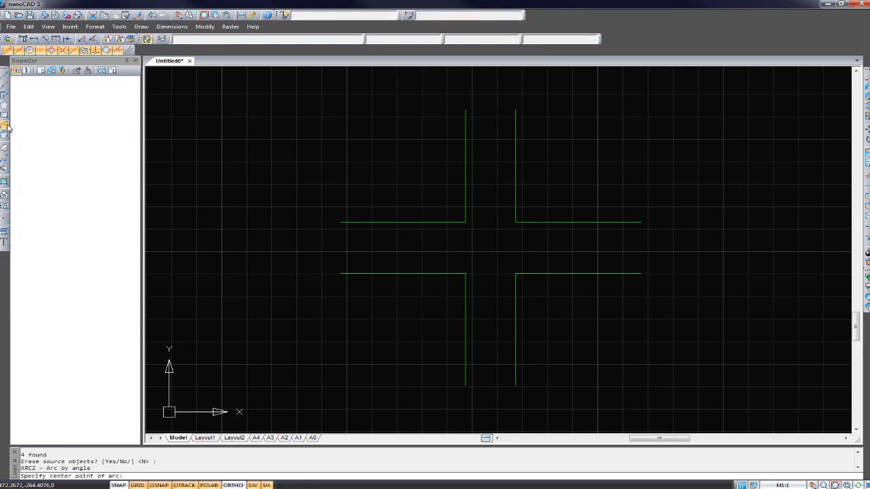
click(514, 222)
click(640, 222)
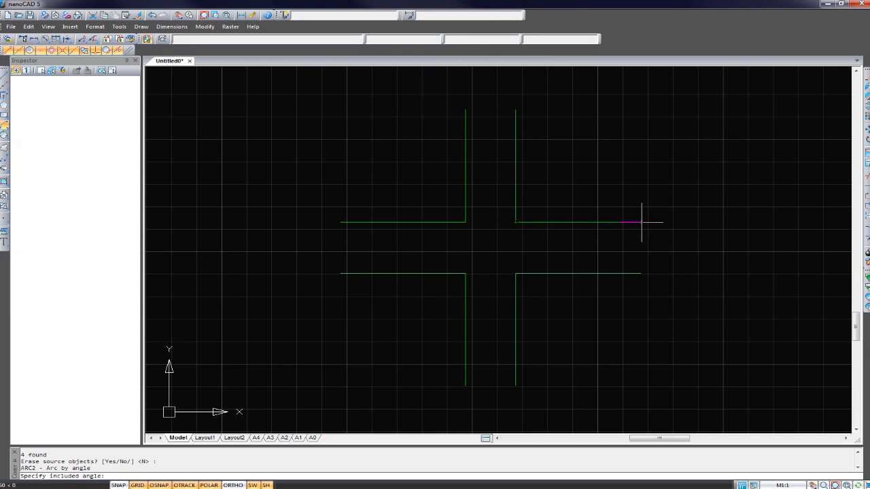
click(516, 110)
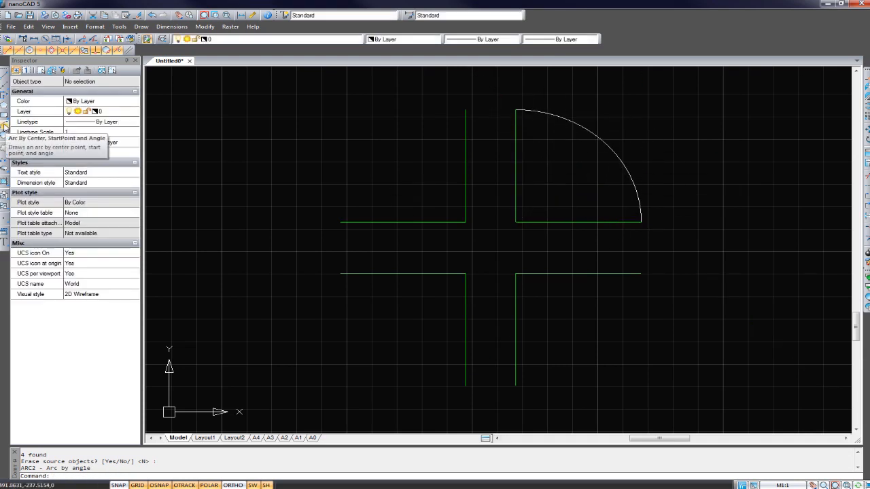
Draw an Arc by angle centred on the upper-left pair's corner, starting at its vertical line's top end, with a 90-degree included angle
click(4, 126)
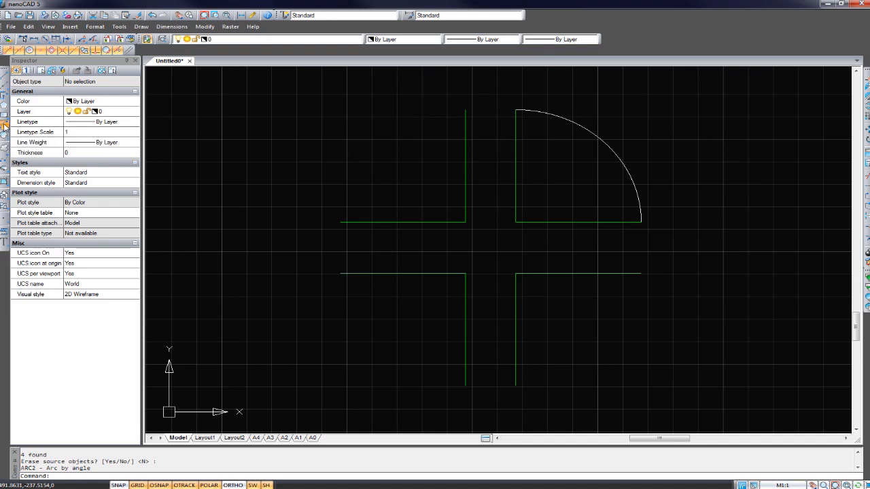
click(465, 222)
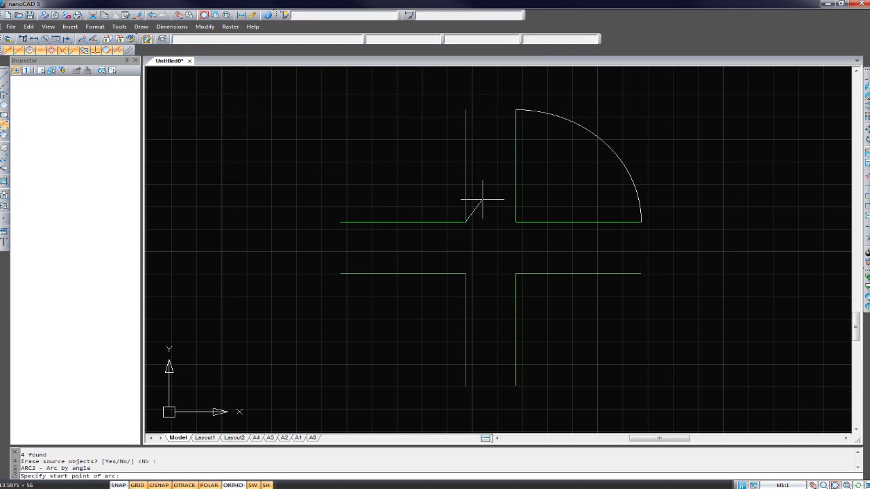
click(465, 110)
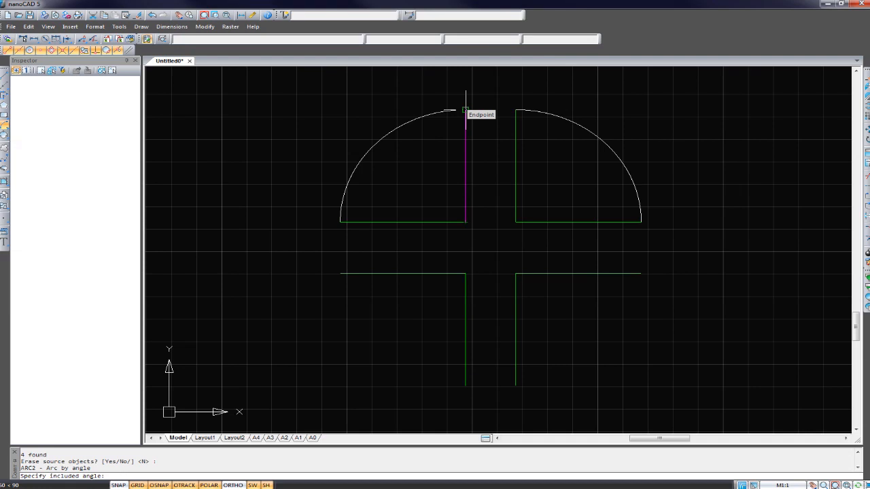
click(465, 110)
Draw an Arc by angle centred on the lower-left pair's corner, from its horizontal line's left end to its vertical line's bottom end
scroll(485, 229, up, 2)
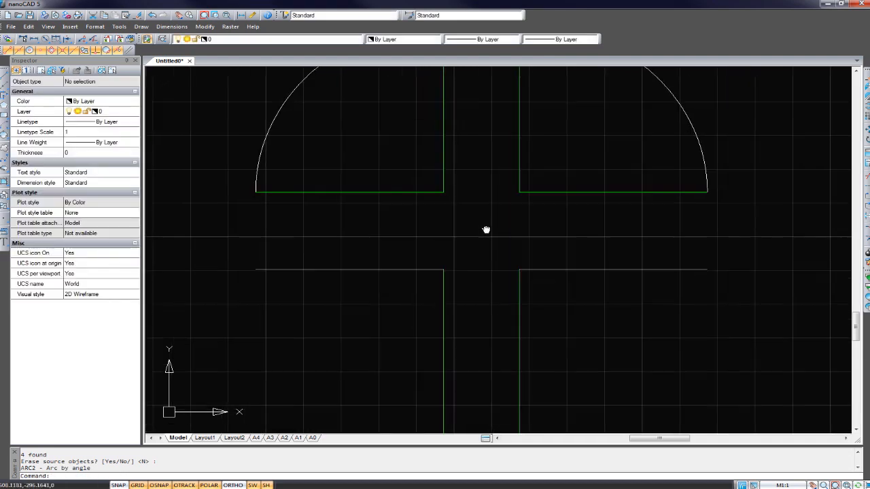
scroll(475, 250, down, 2)
click(3, 131)
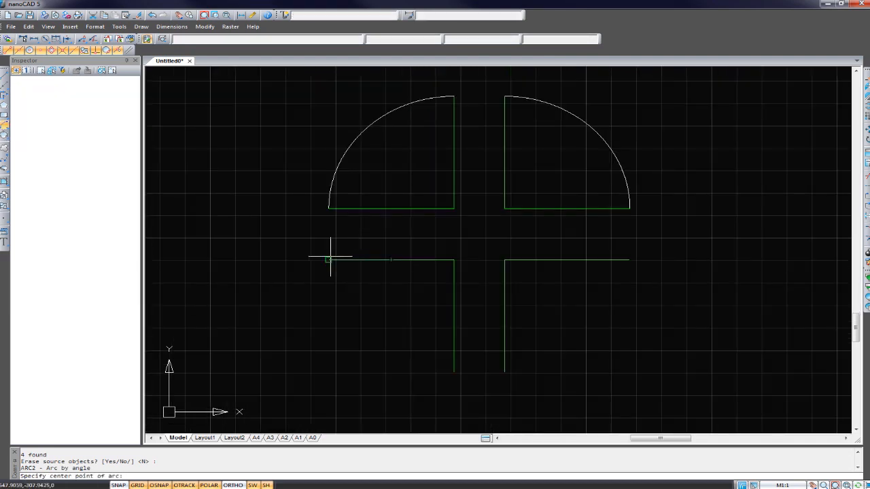
click(454, 259)
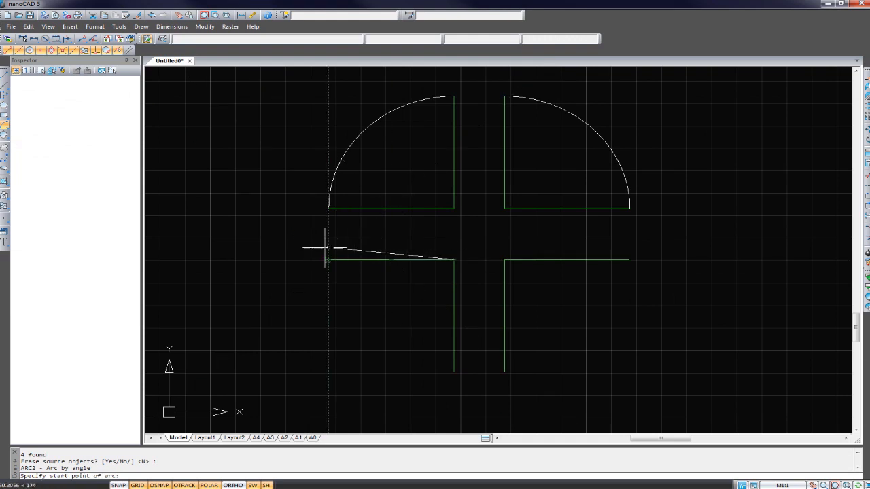
click(328, 260)
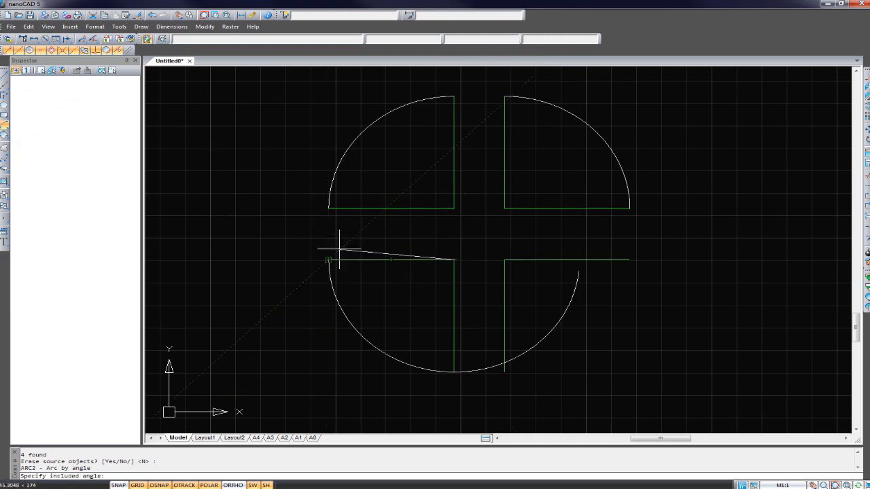
click(455, 184)
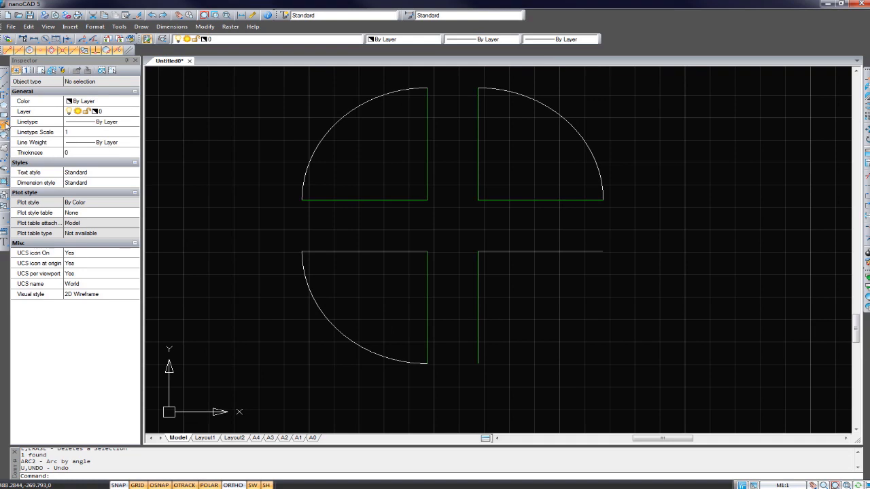
Draw an Arc by angle centred on the lower-right pair's corner, starting at its vertical line's bottom end, with a 90-degree included angle
click(5, 125)
middle_drag(557, 311, 509, 312)
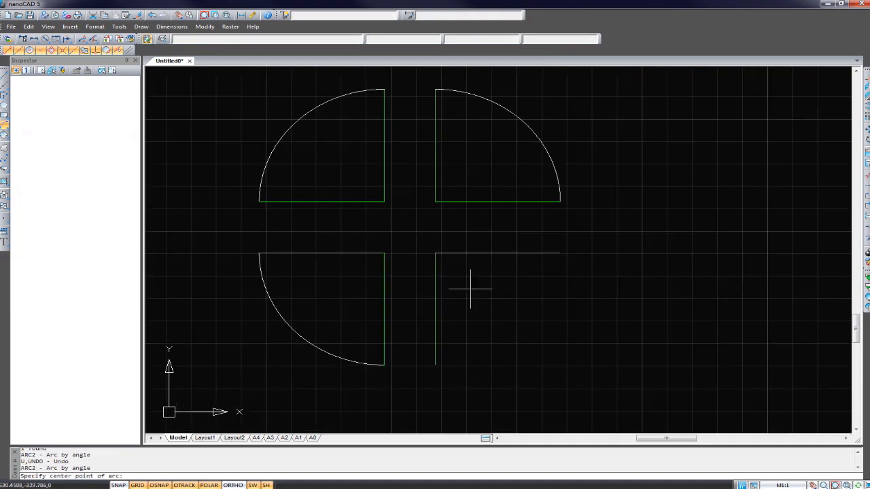
click(435, 255)
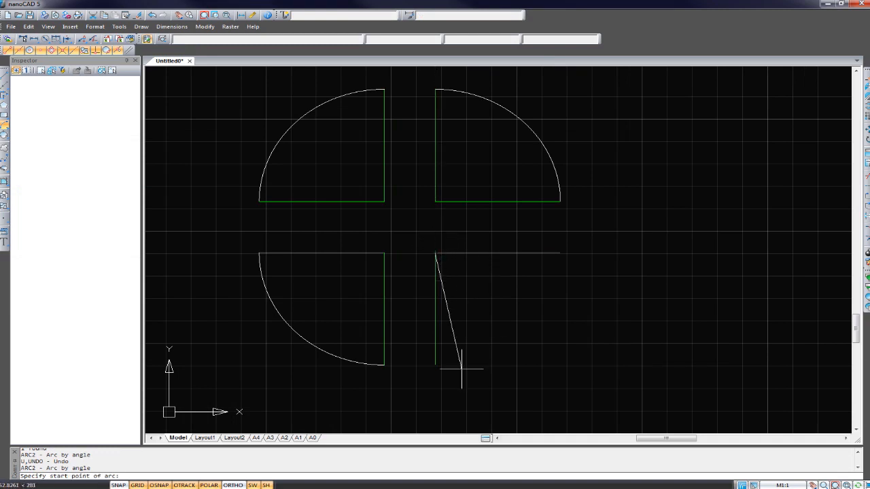
click(435, 365)
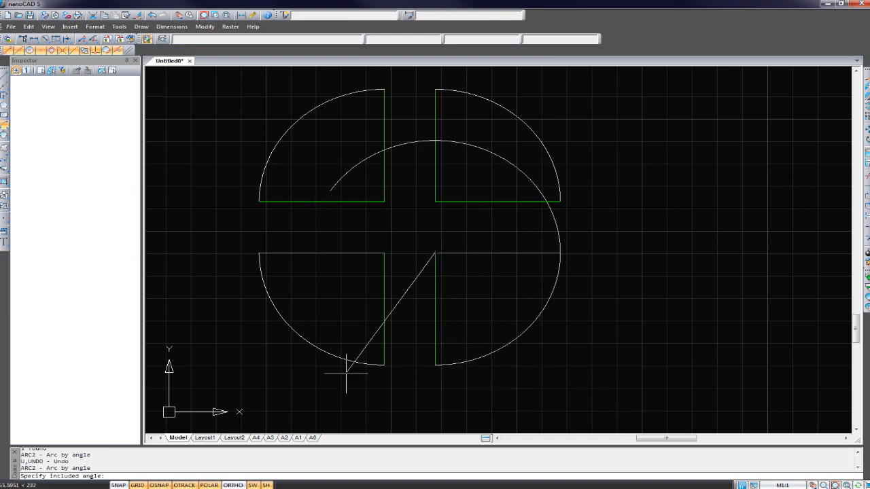
click(435, 224)
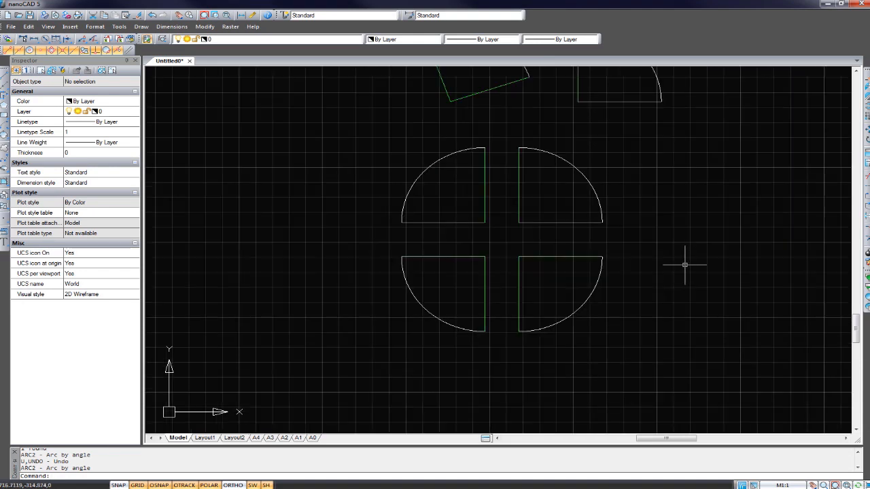
Draw an Arc by Radius centred on the separate line pair's corner, from its horizontal line's direction to its vertical line's, reaching the line ends
scroll(684, 264, up, 3)
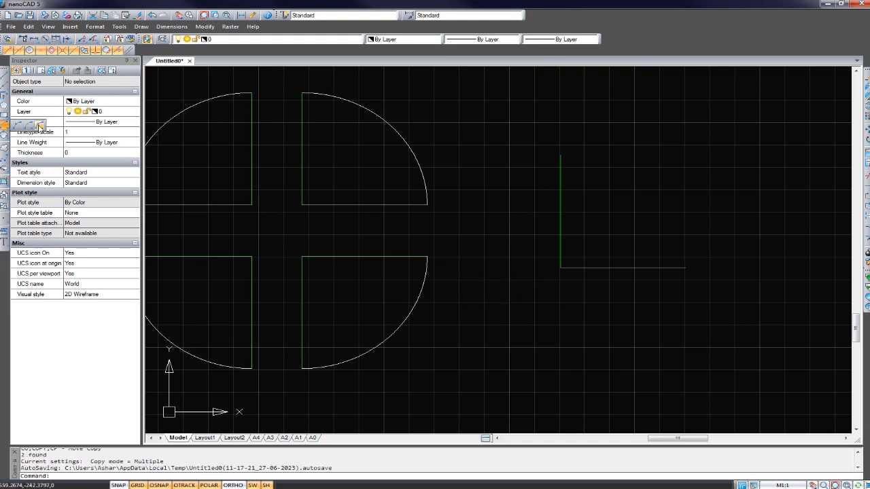
click(39, 125)
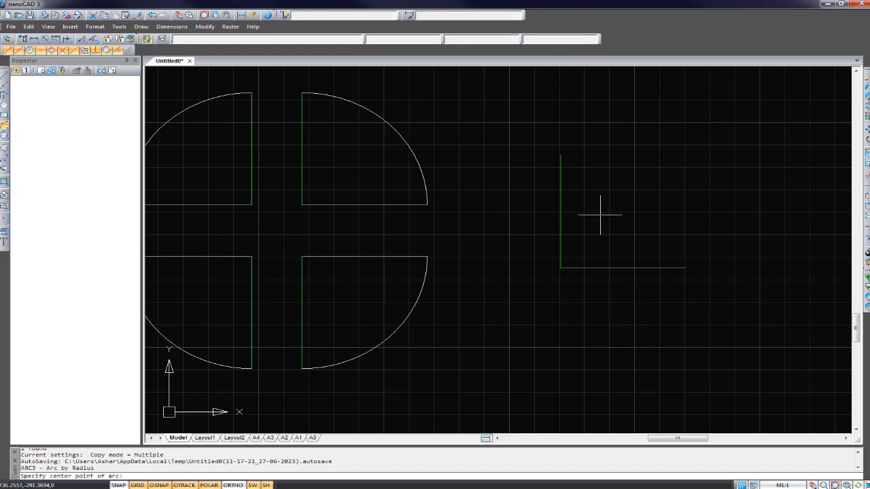
click(560, 267)
click(693, 267)
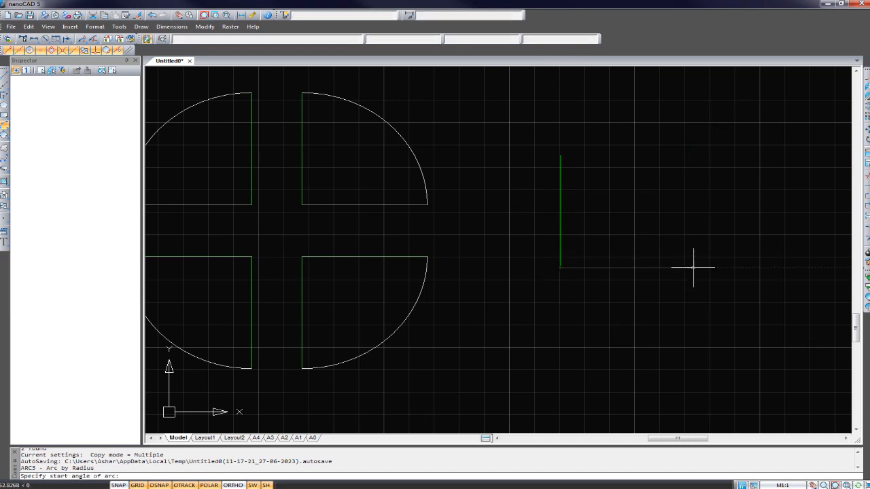
click(694, 267)
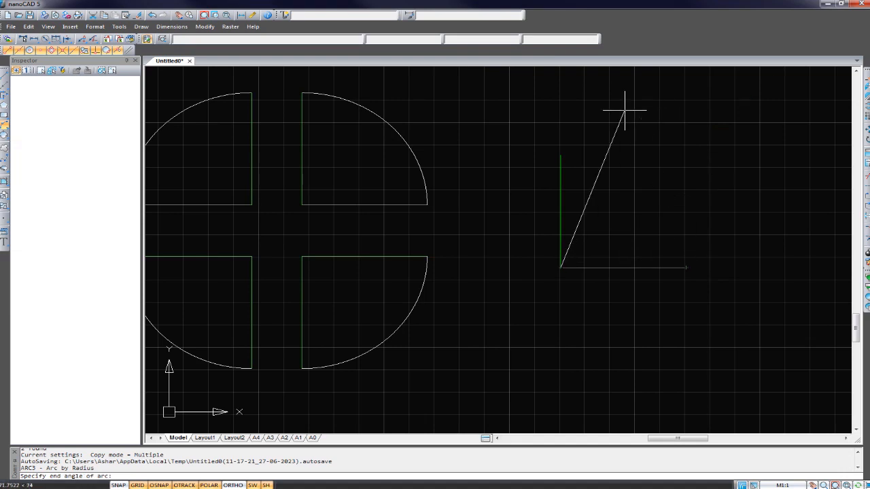
click(562, 155)
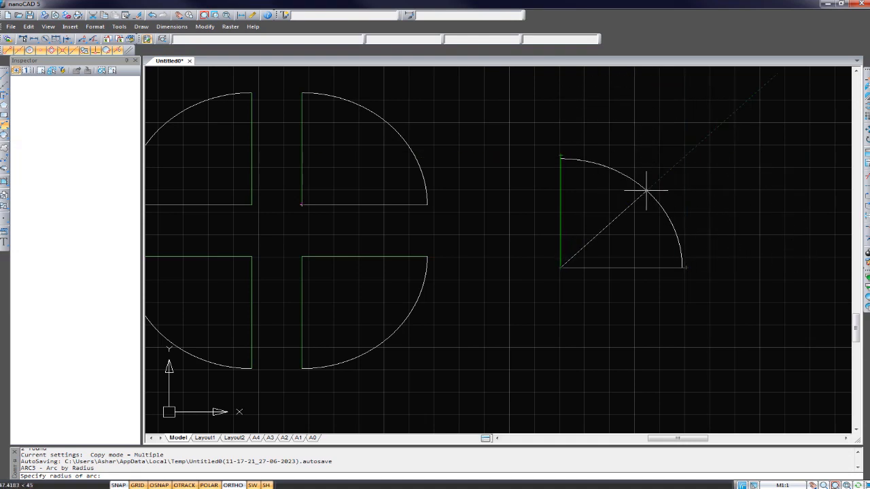
middle_drag(626, 156, 618, 192)
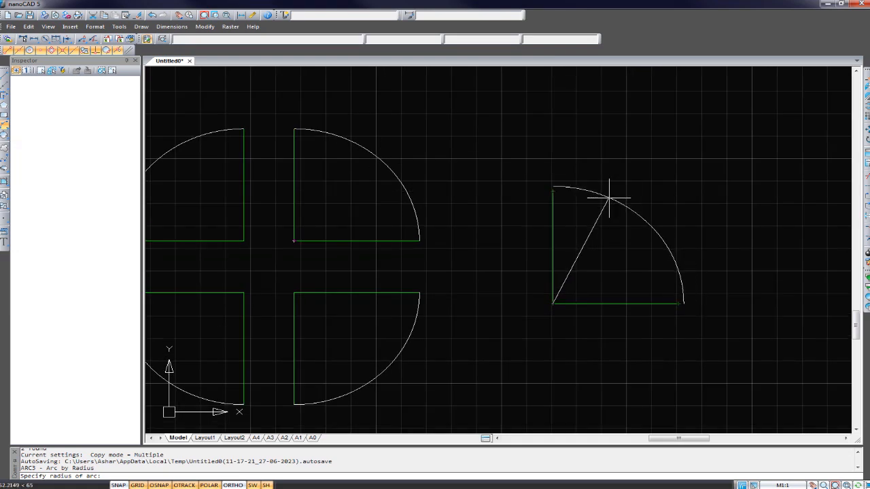
click(556, 189)
scroll(665, 228, down, 2)
scroll(649, 227, up, 1)
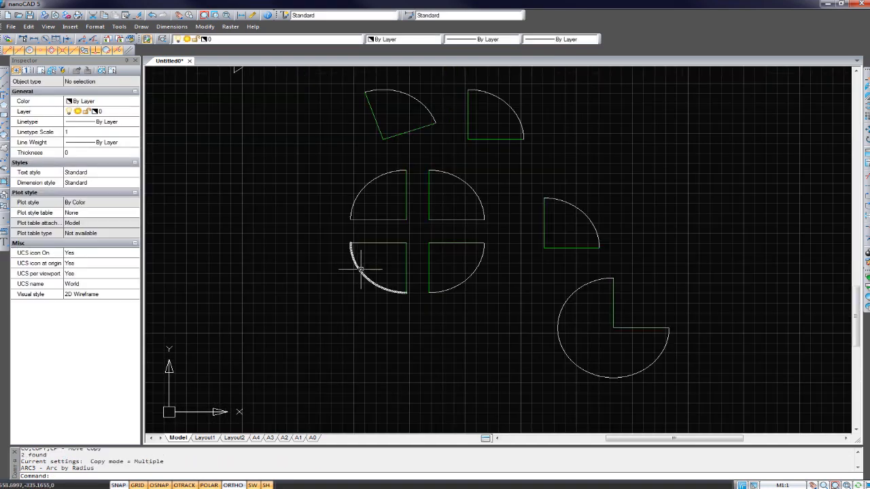
Draw an ellipse by centre and radii below and left of the four sectors, wider than tall, with a vertical radius of about 16
middle_drag(406, 264, 445, 256)
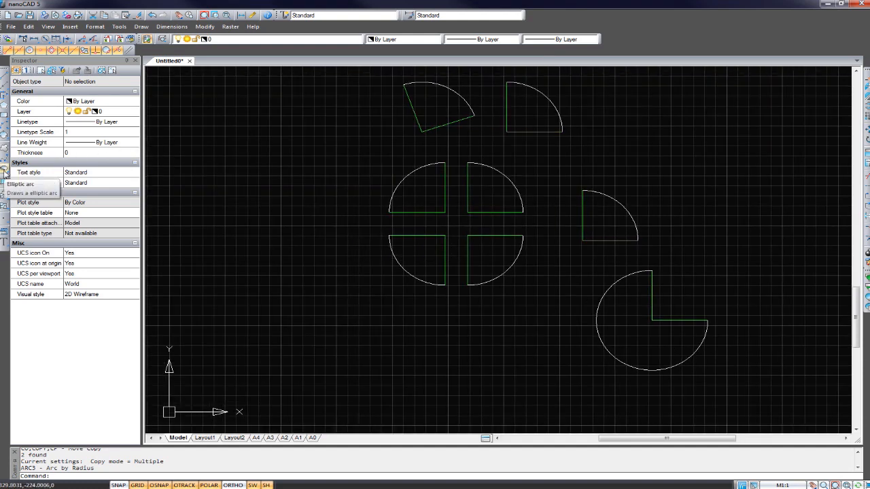
click(4, 173)
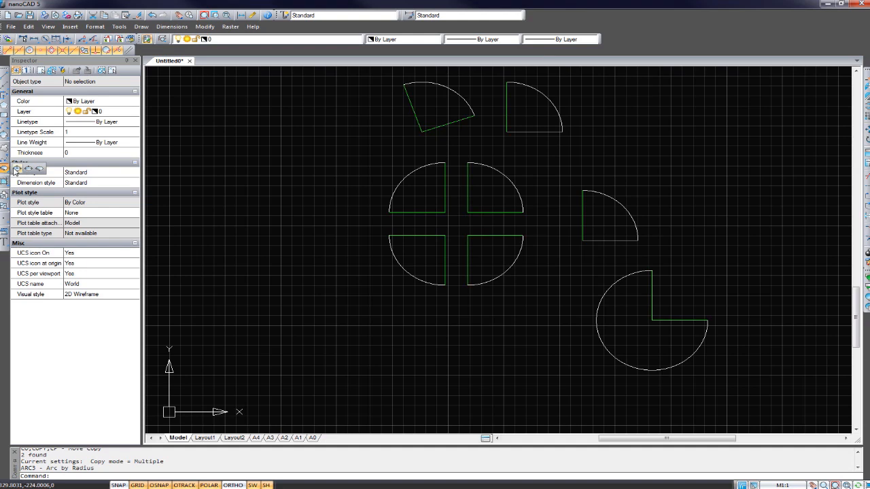
click(16, 170)
click(288, 337)
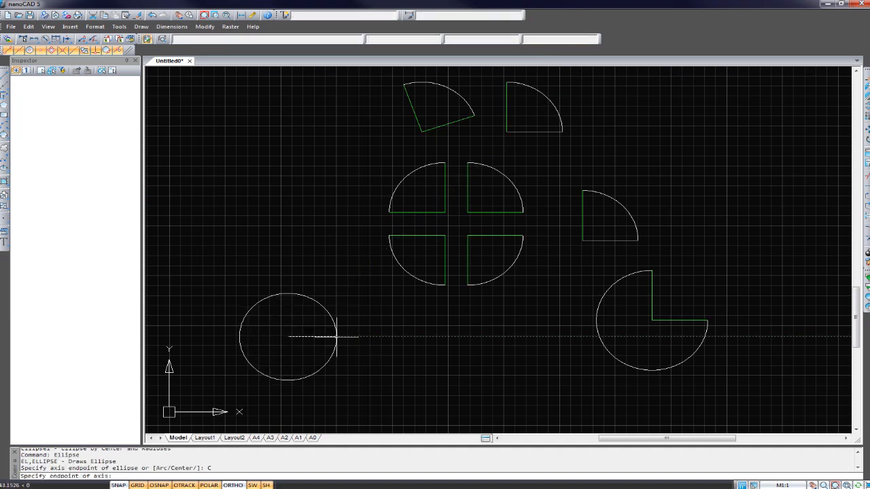
click(333, 336)
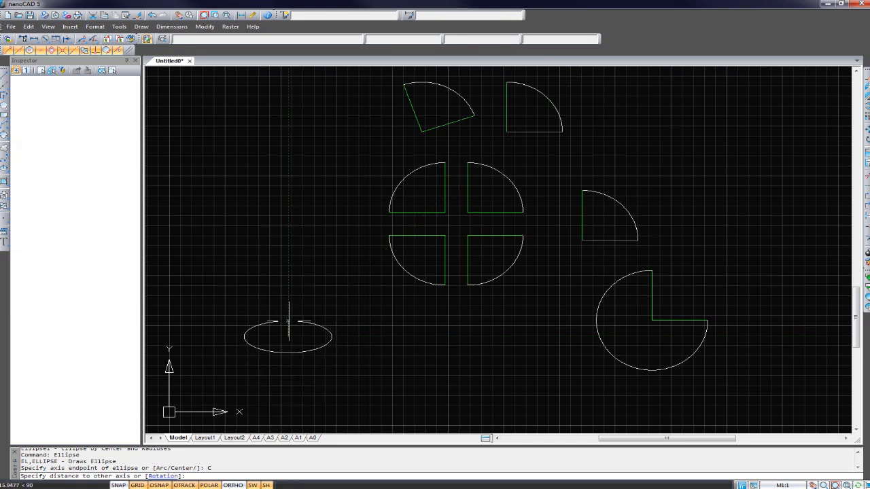
click(289, 321)
Draw a smaller flat ellipse by diameter and radius, with a horizontal major axis, to the right of the first ellipse
scroll(283, 365, up, 2)
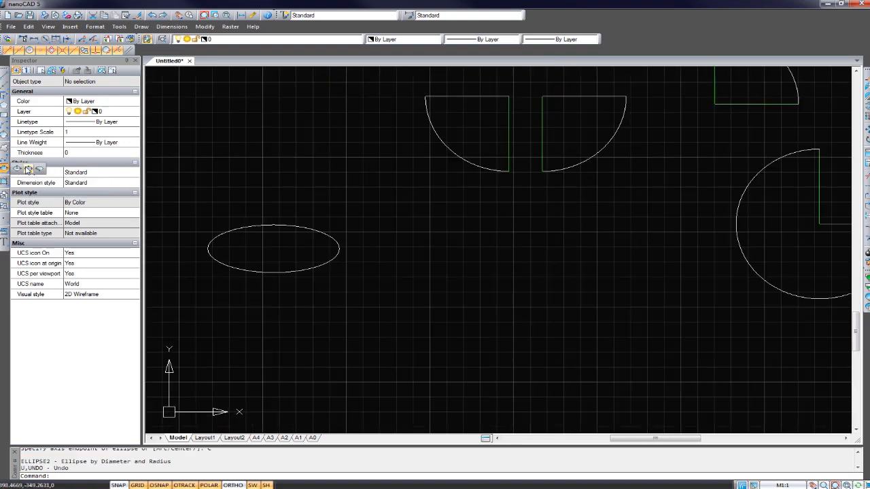
click(28, 170)
click(438, 274)
click(513, 274)
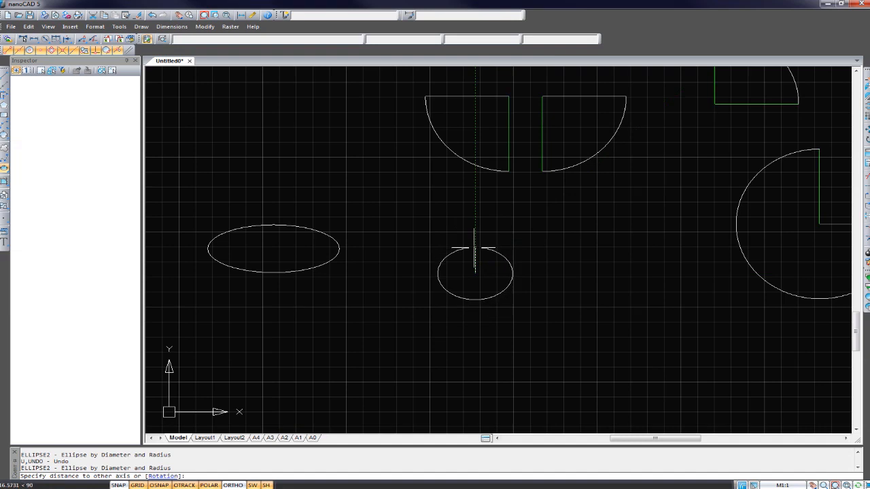
click(488, 262)
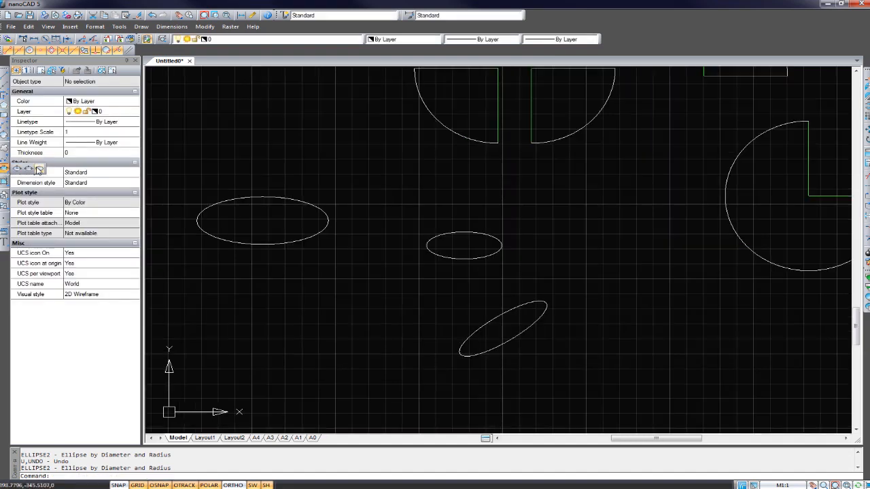
Draw an elliptic arc below the first ellipse, about 27 major and 10 minor radius, from its upper right around to its lower left
click(38, 170)
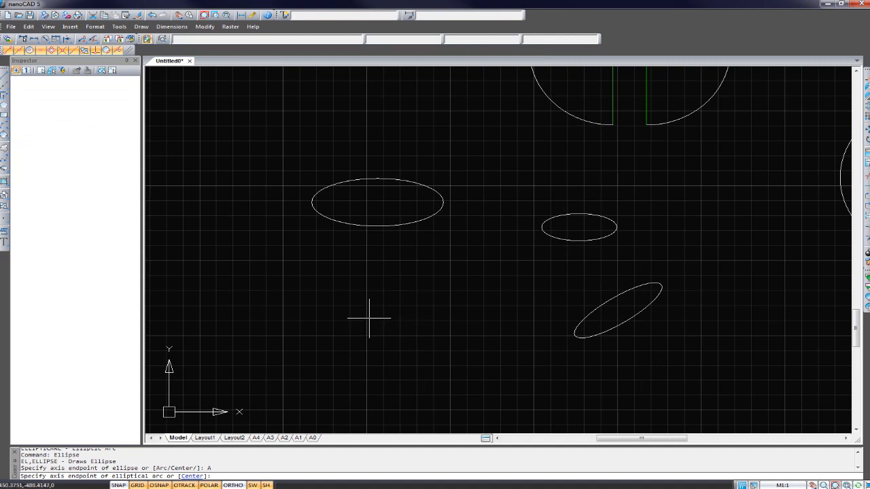
click(326, 318)
click(414, 317)
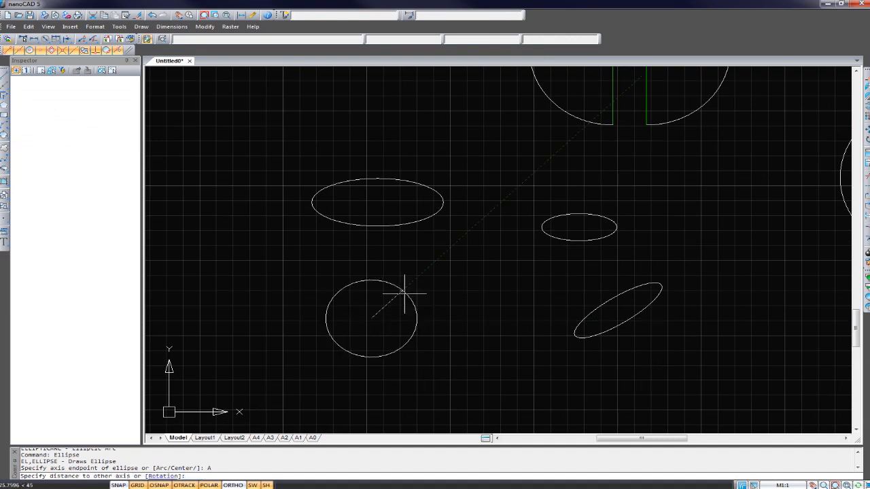
click(369, 304)
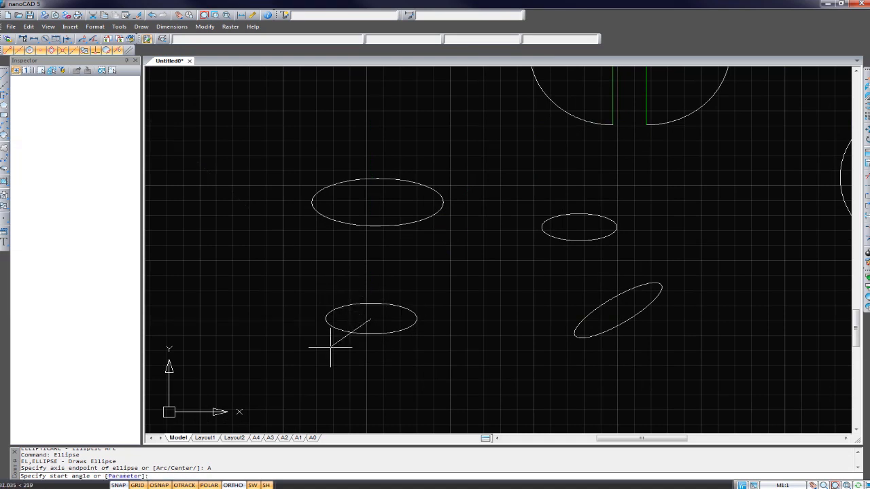
click(432, 296)
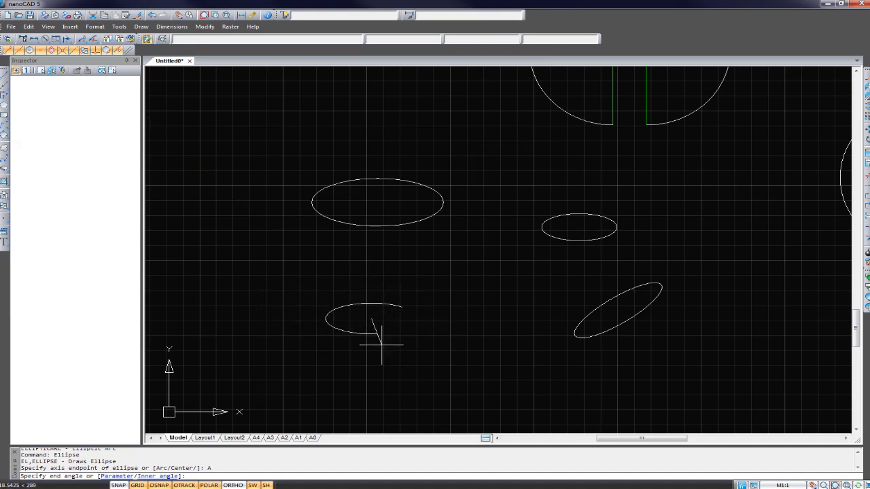
click(308, 339)
Copy the elliptic arc to five spots around the original
scroll(351, 353, up, 2)
click(408, 277)
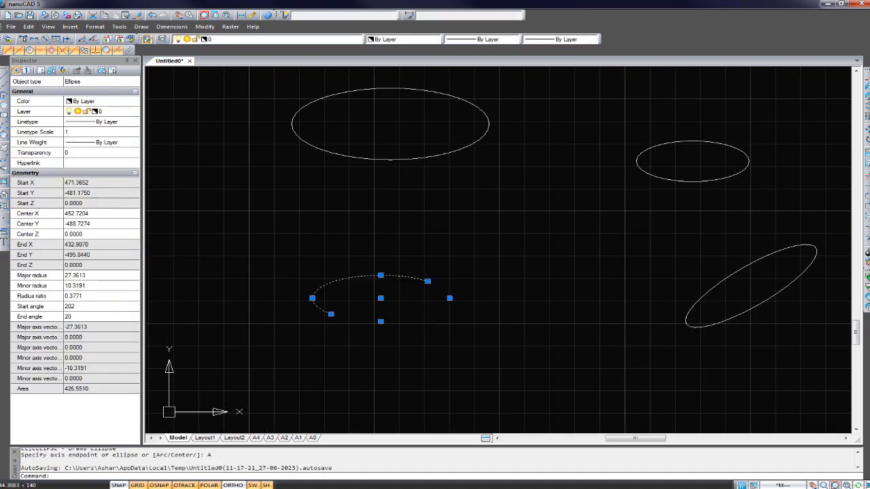
text(co)
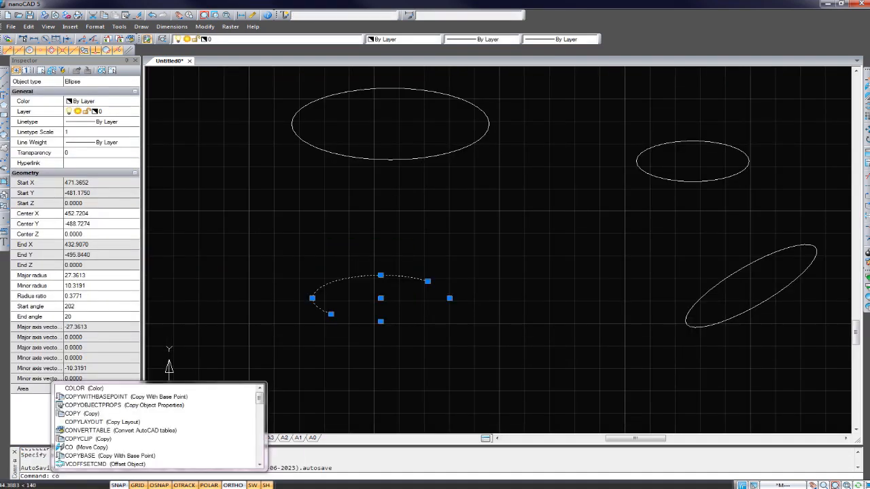
key(Return)
click(351, 295)
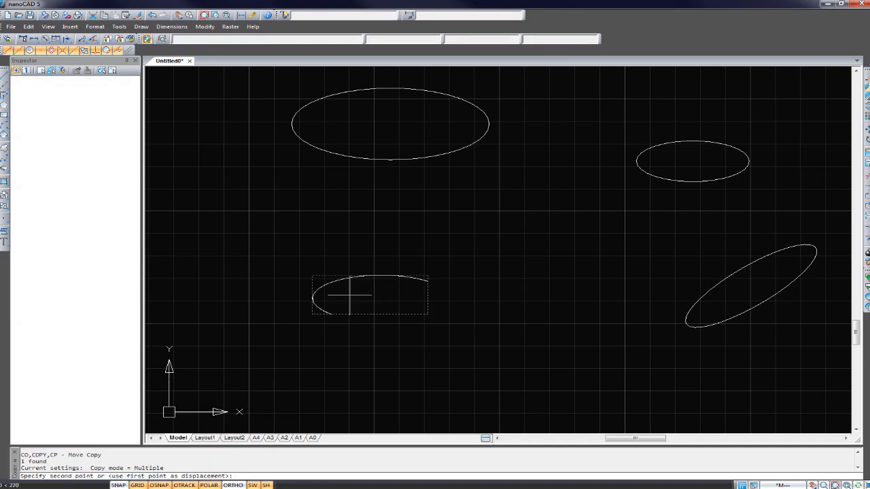
click(470, 233)
click(569, 306)
click(445, 353)
click(323, 238)
click(218, 231)
key(Escape)
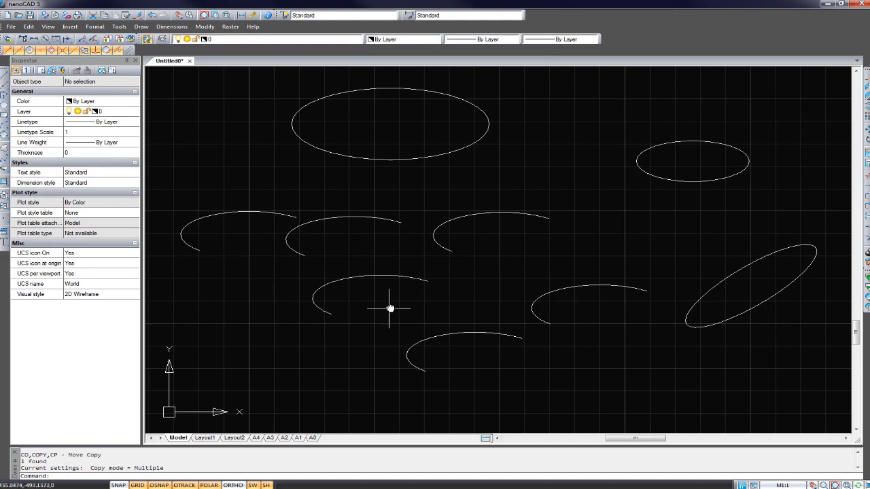
Copy the lowest elliptic arc once into the empty area below and to its left
text(co)
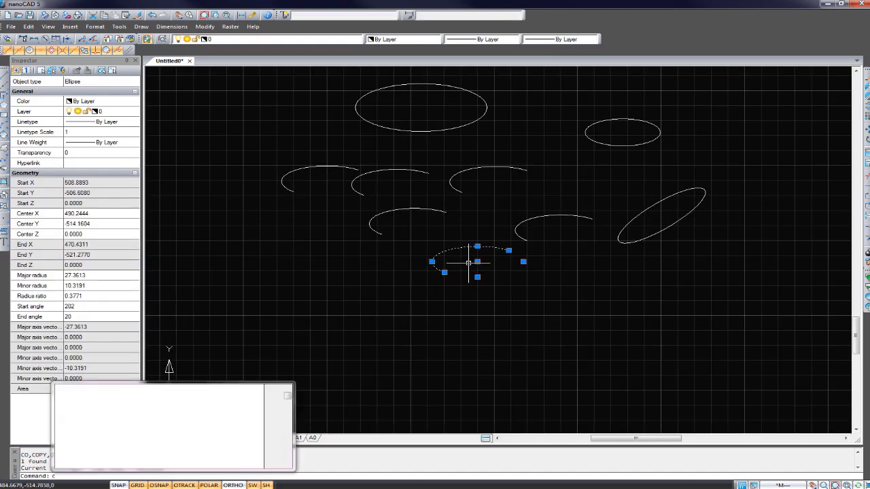
key(Return)
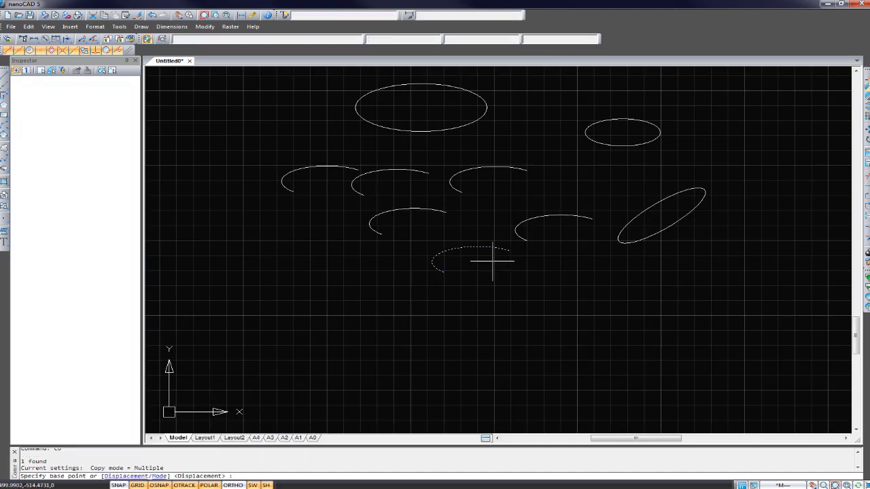
text(co)
key(Return)
click(451, 253)
click(360, 370)
key(Escape)
Create a rectangular array of the new elliptic arc with 1 row, 4 columns, row offset 25 and column offset 100
scroll(367, 375, up, 4)
mouse_move(369, 375)
middle_down()
mouse_move(499, 336)
mouse_move(479, 311)
middle_up()
scroll(500, 337, down, 2)
click(434, 282)
text(ar)
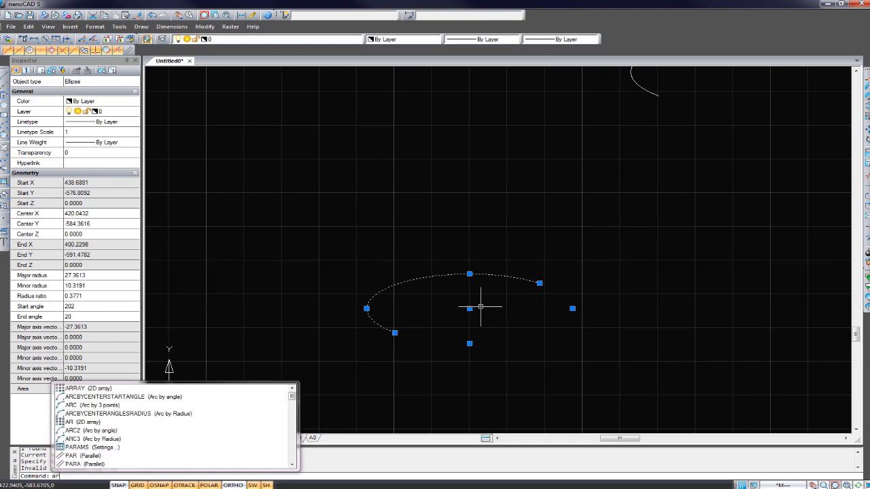
key(Down)
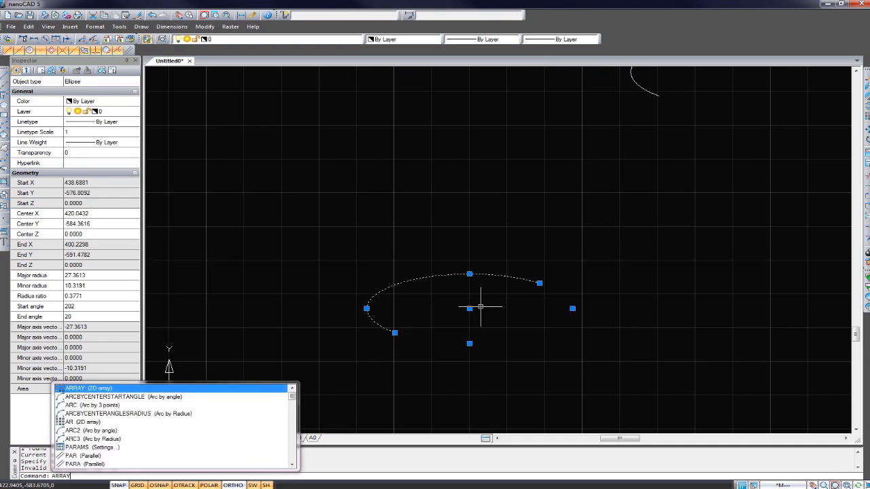
key(Return)
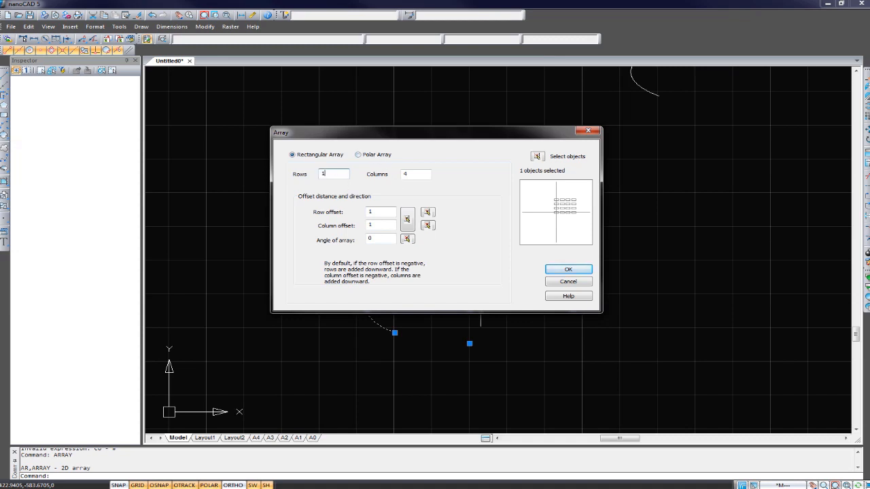
click(412, 173)
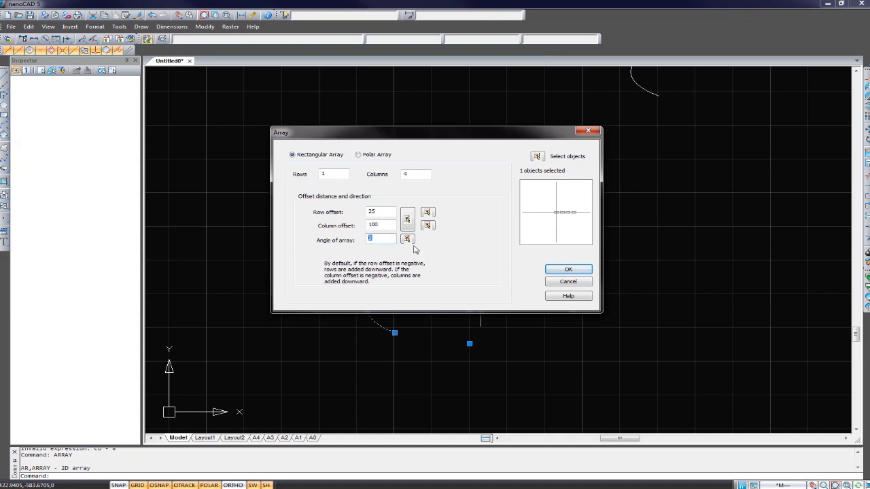
click(568, 270)
Dimension the distance between the right endpoints of the first two arcs in the array row, placing the dimension above them
scroll(585, 276, down, 4)
scroll(587, 289, up, 3)
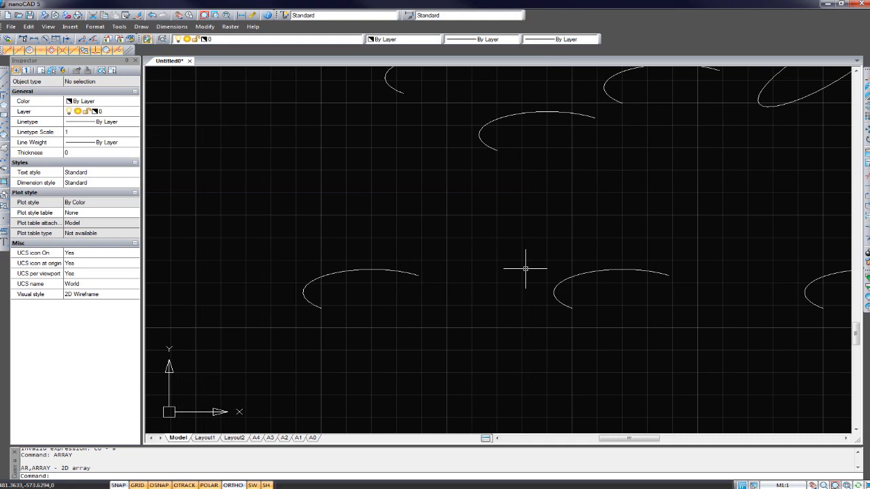
text(dim)
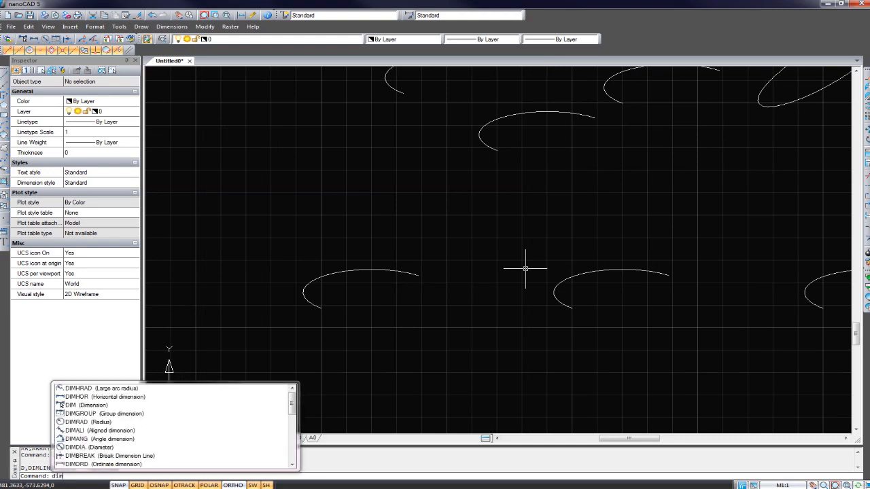
key(Return)
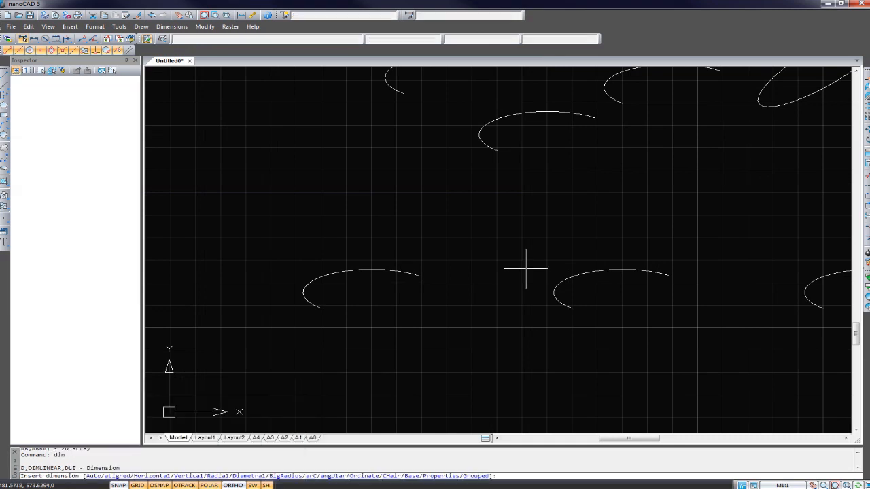
click(417, 274)
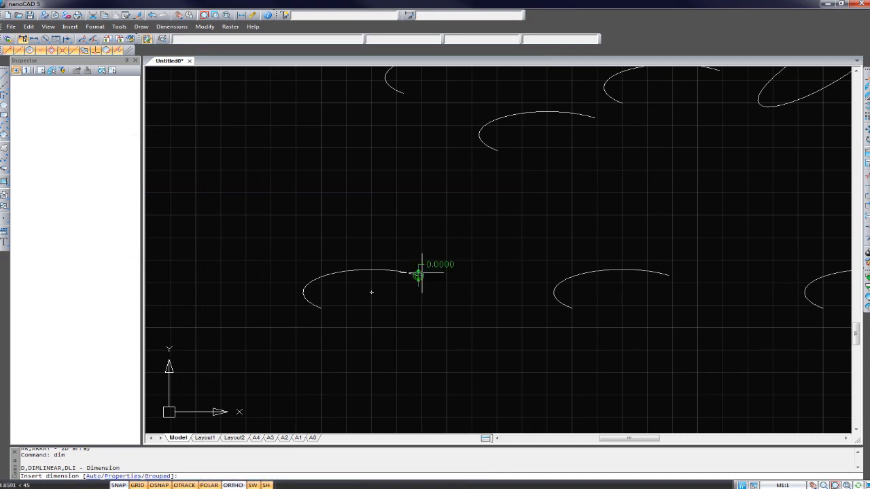
click(673, 276)
click(680, 231)
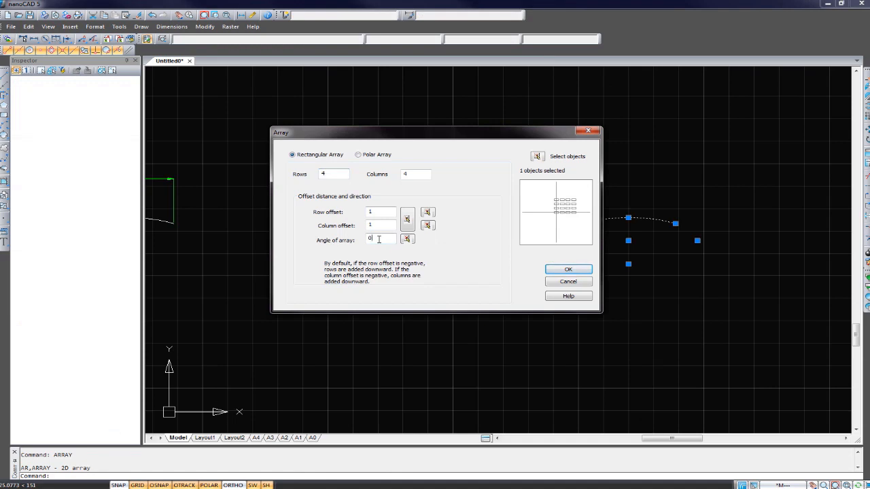
Create a rectangular array of the row's last elliptic arc with 2 rows, 7 columns, row offset 75 and an array angle of 45
drag(379, 239, 333, 241)
text(45)
click(329, 173)
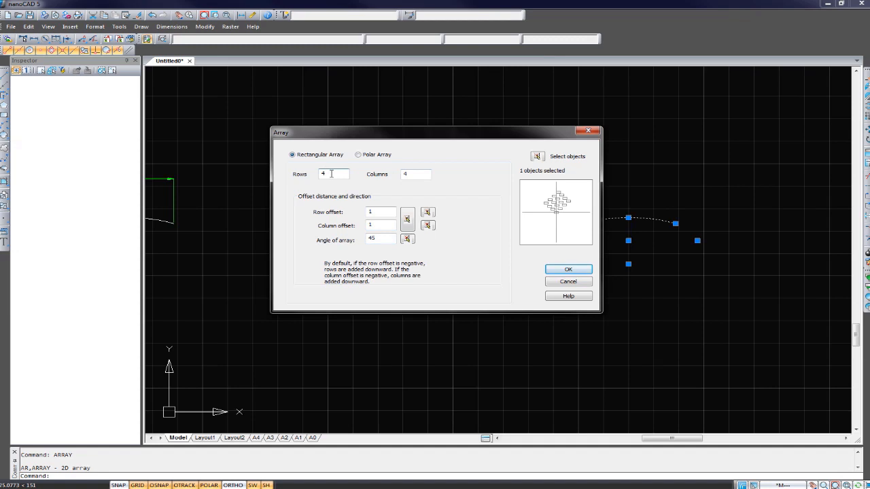
drag(333, 175, 303, 179)
double_click(421, 175)
double_click(375, 226)
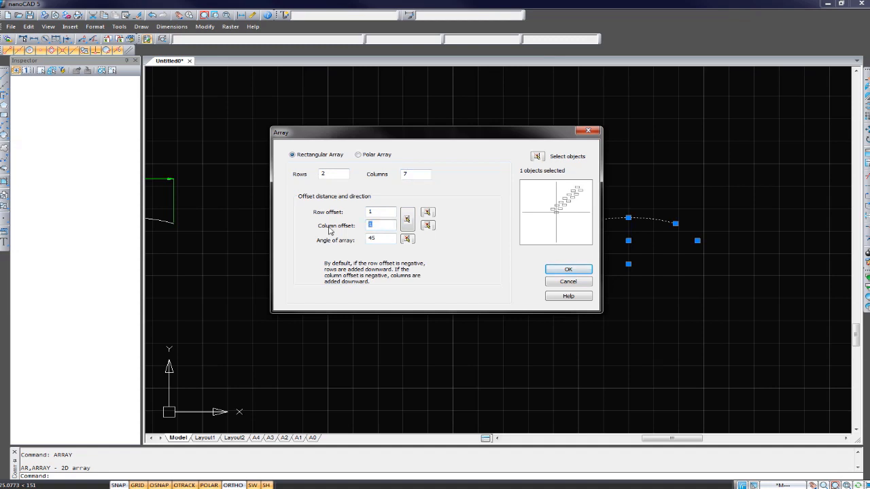
key(shift+Tab)
text(75)
click(568, 269)
Copy the elliptic arc at the base of the angled array once into the empty area below it
scroll(637, 242, down, 1)
scroll(598, 244, up, 3)
scroll(585, 292, down, 5)
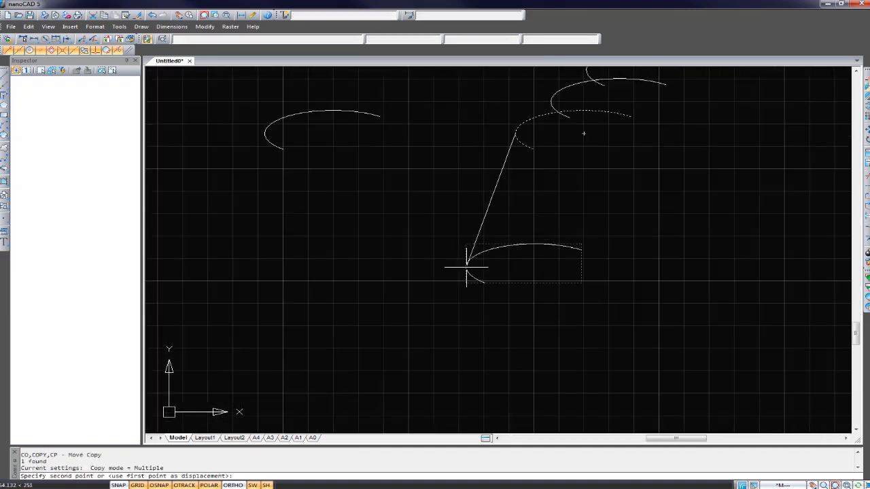
click(412, 278)
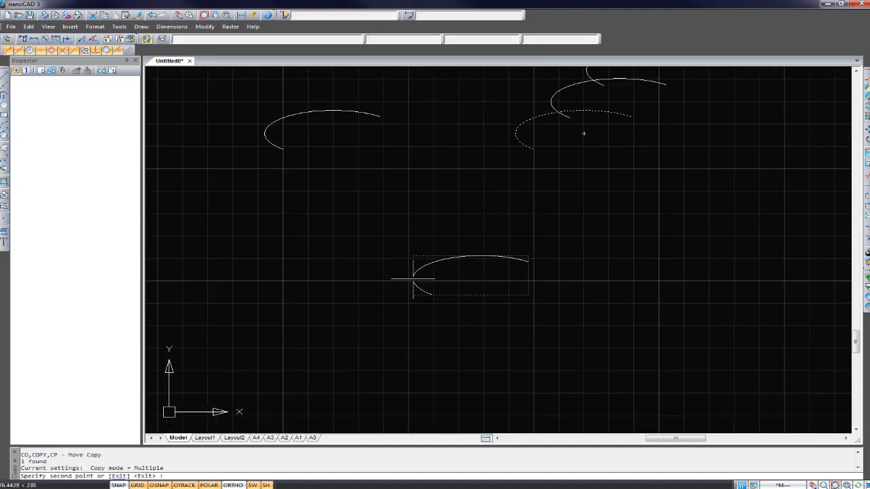
key(Escape)
click(462, 297)
click(409, 256)
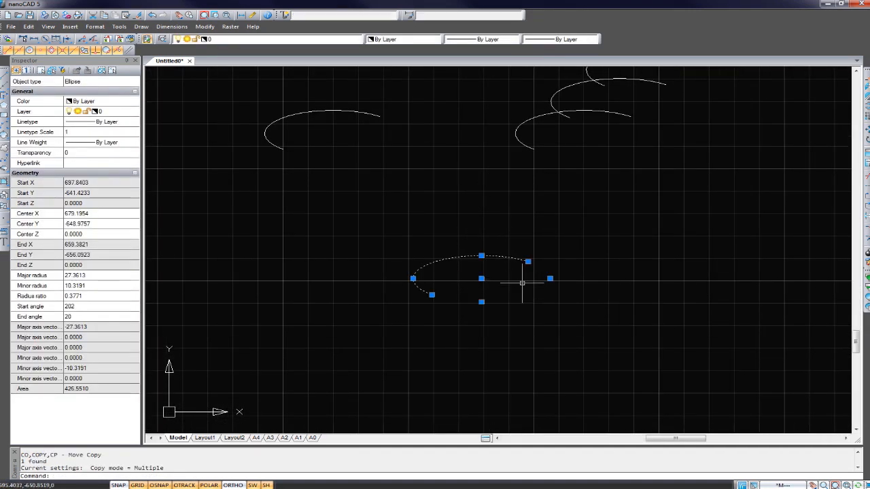
key(Escape)
click(434, 251)
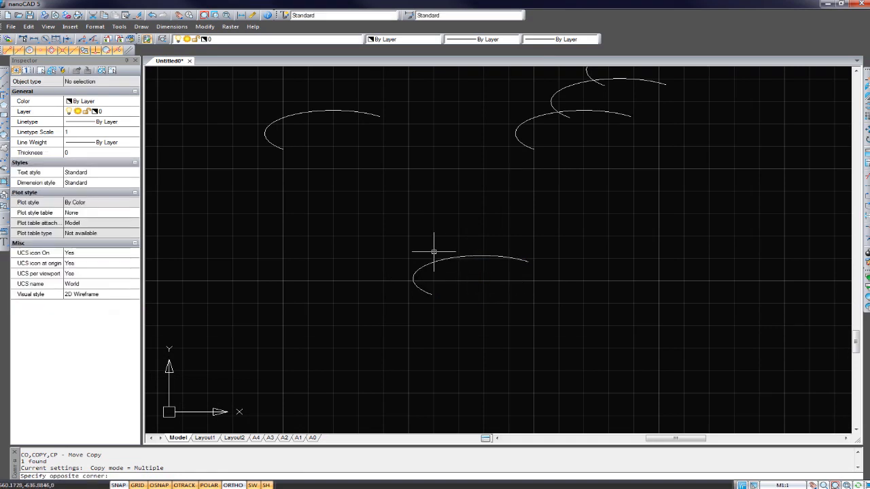
click(490, 294)
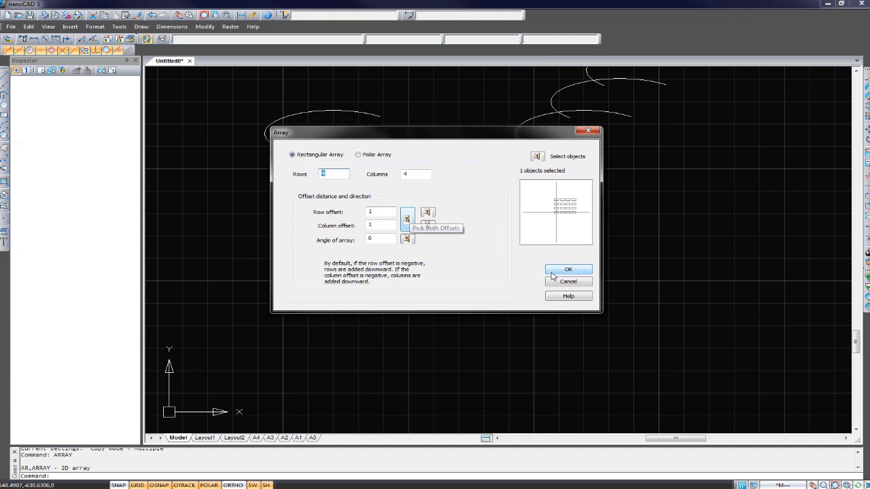
click(410, 223)
Draw a rectangle about 61 wide from the copied arc's right endpoint and copy it twice to form a row of three
click(519, 269)
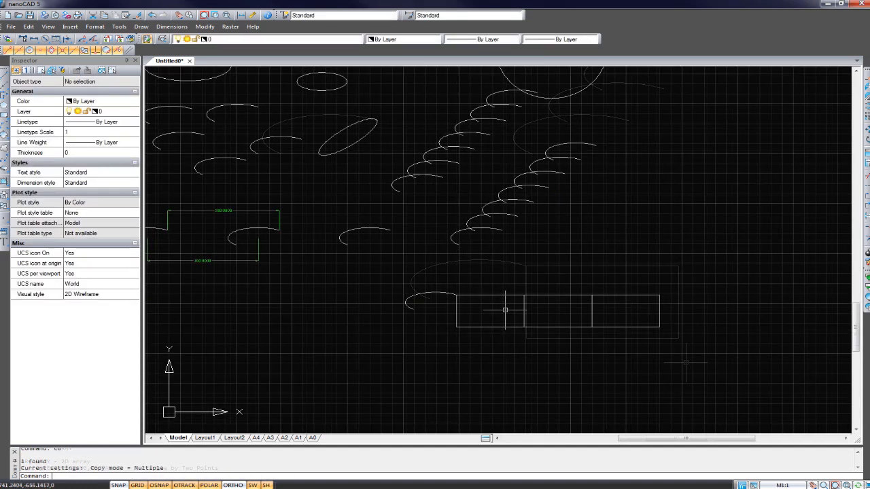
scroll(504, 310, up, 2)
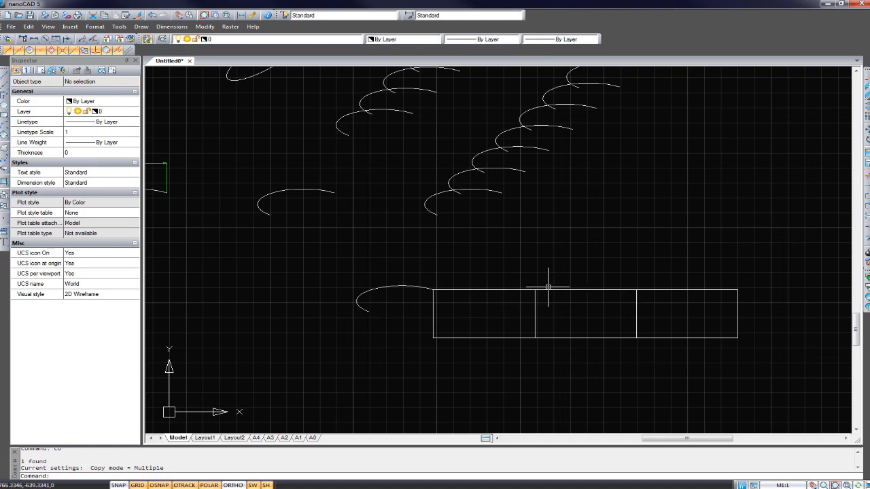
Create a rectangular array of the copied arc with 1 row and 3 columns, picking both offsets from the first rectangle's upper edge
click(413, 286)
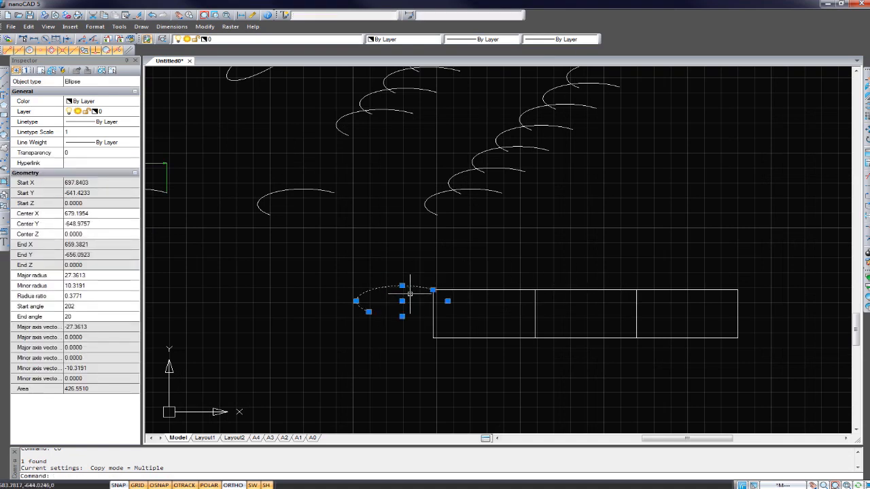
text(arca)
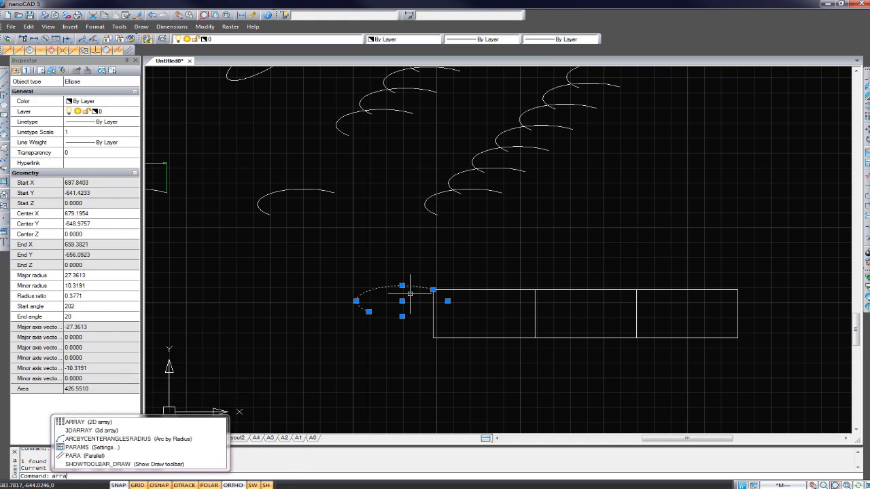
key(Return)
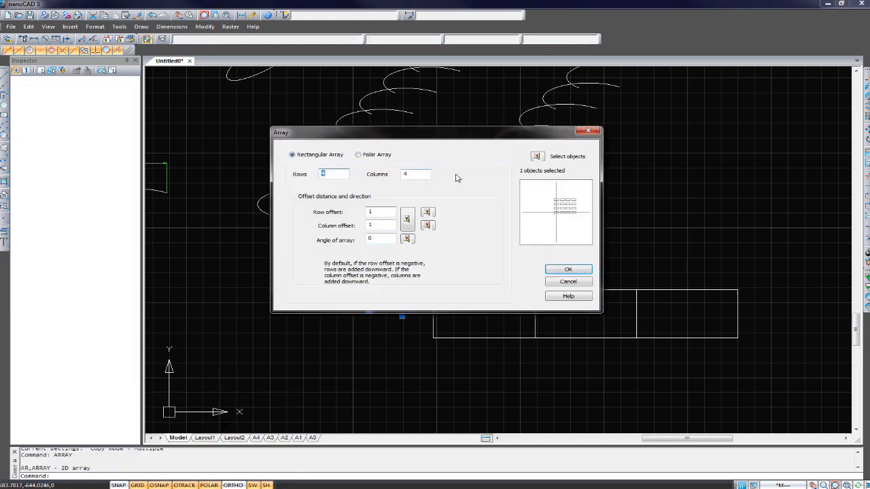
click(409, 220)
click(469, 204)
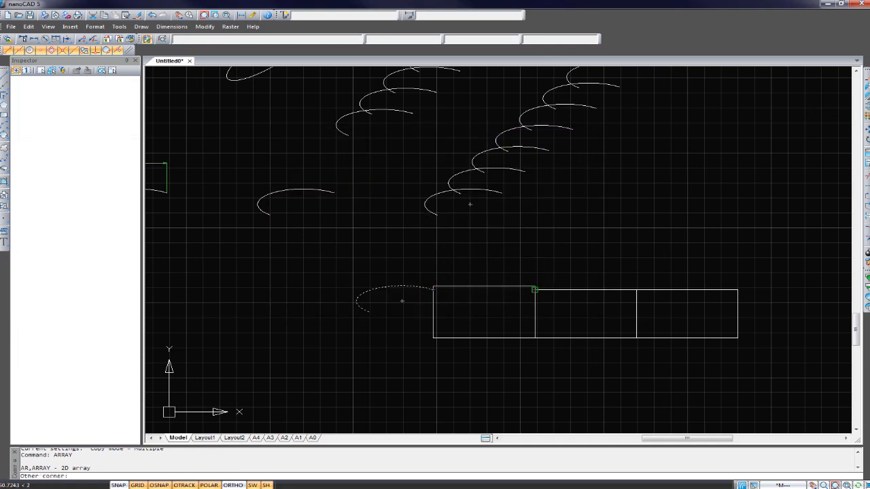
click(535, 289)
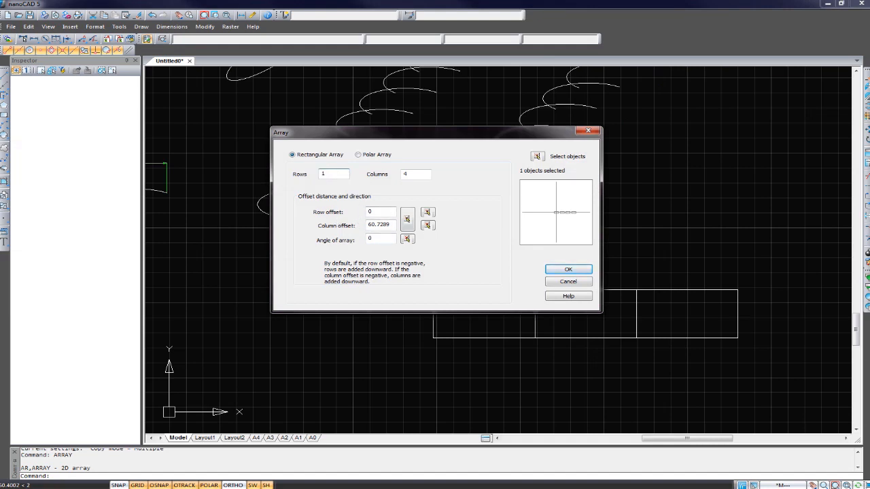
click(422, 173)
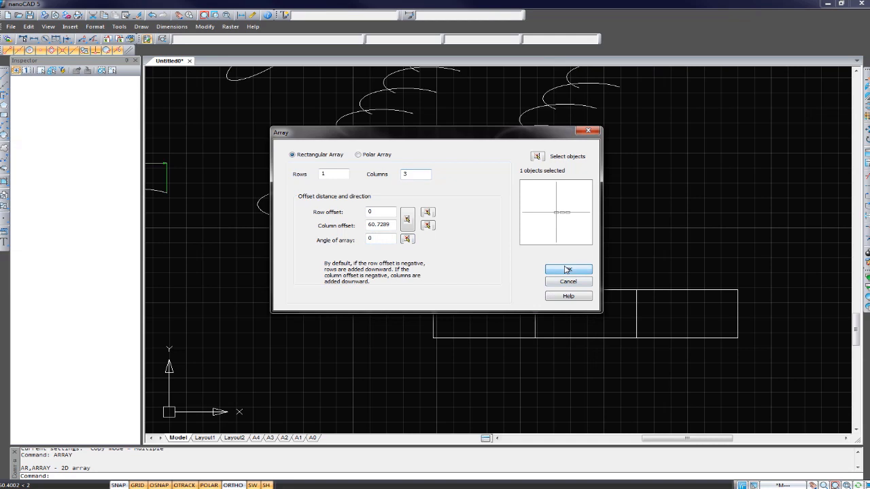
click(568, 270)
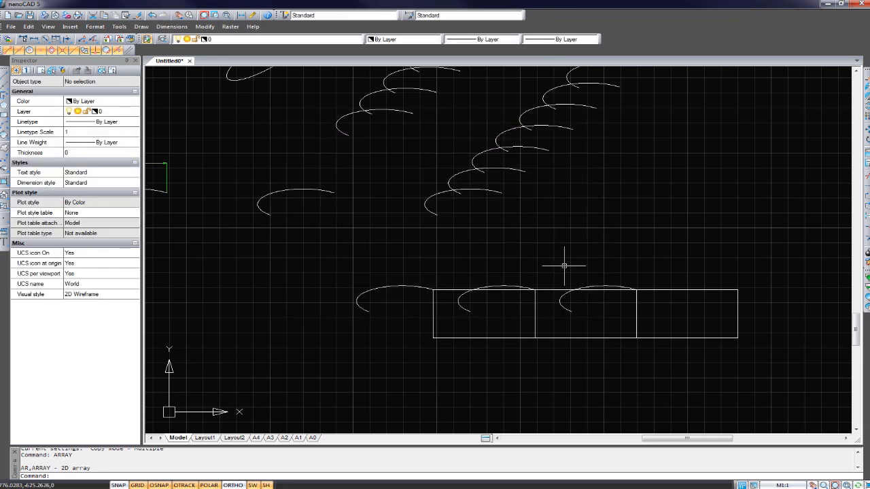
Copy the third elliptic arc of the dimensioned row once into the empty area below and to its left
middle_drag(604, 306, 569, 310)
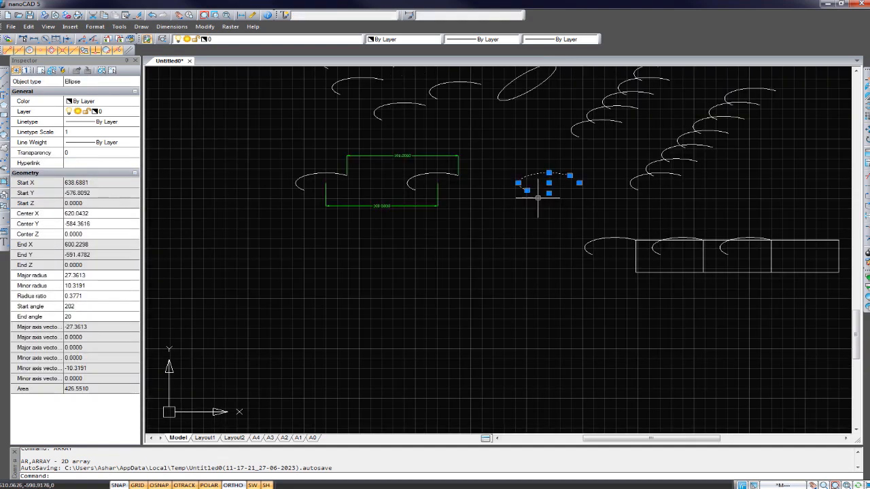
text(co)
key(Return)
click(548, 183)
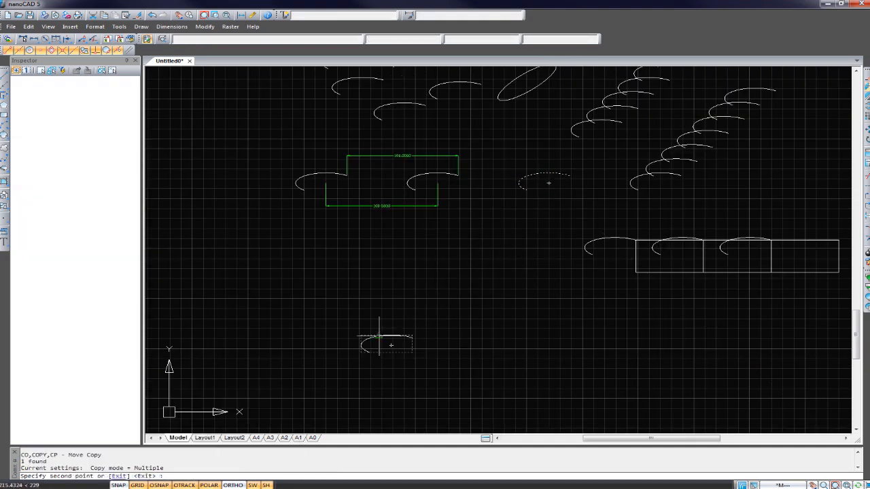
scroll(382, 346, up, 1)
key(Escape)
Create a polar array of the new arc with 29 items over 360 degrees, centred just below its right end, with items rotated as copied
click(396, 353)
click(343, 306)
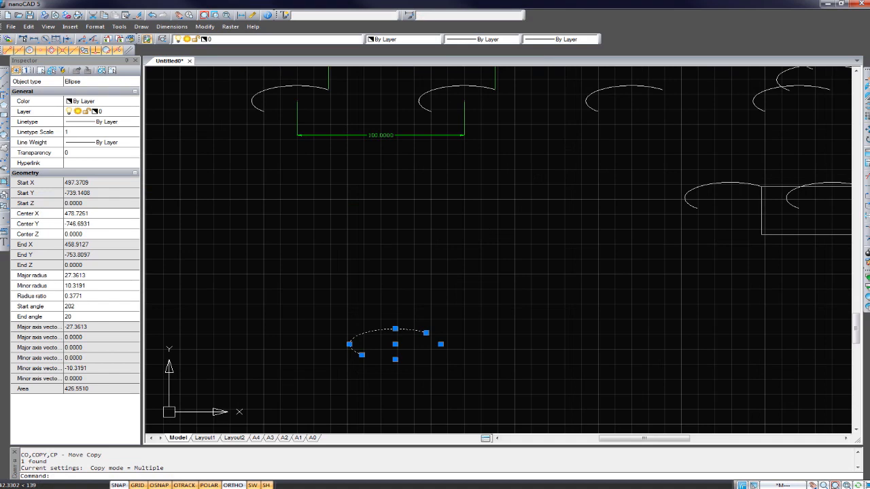
text(arc)
key(Return)
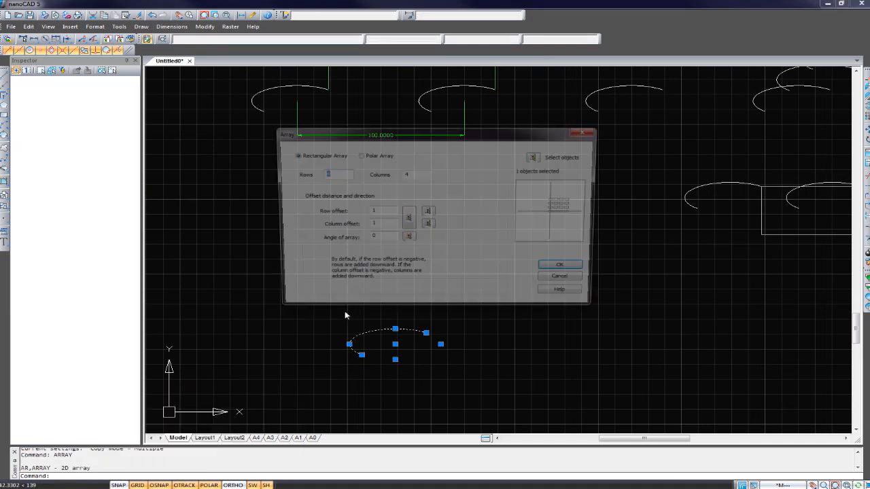
click(366, 157)
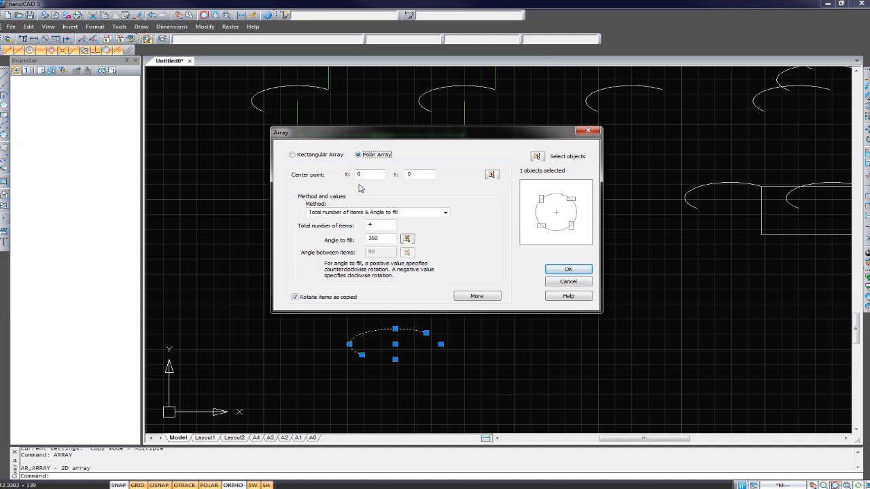
click(495, 177)
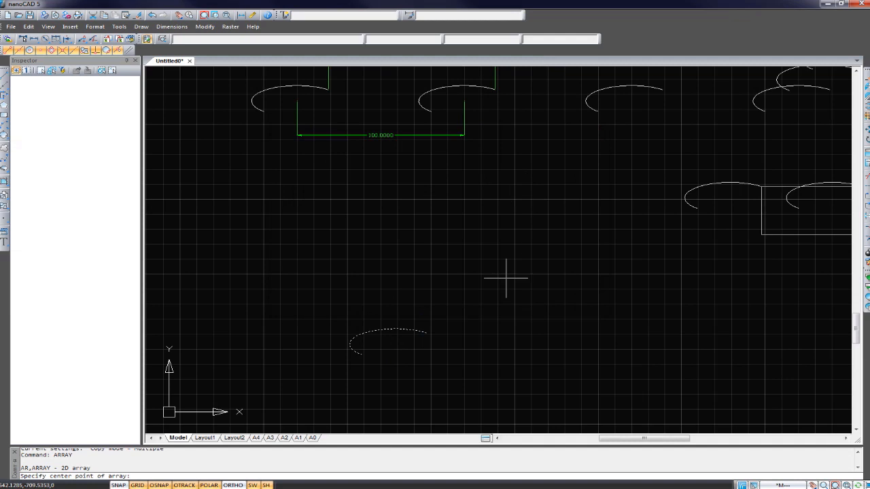
click(433, 354)
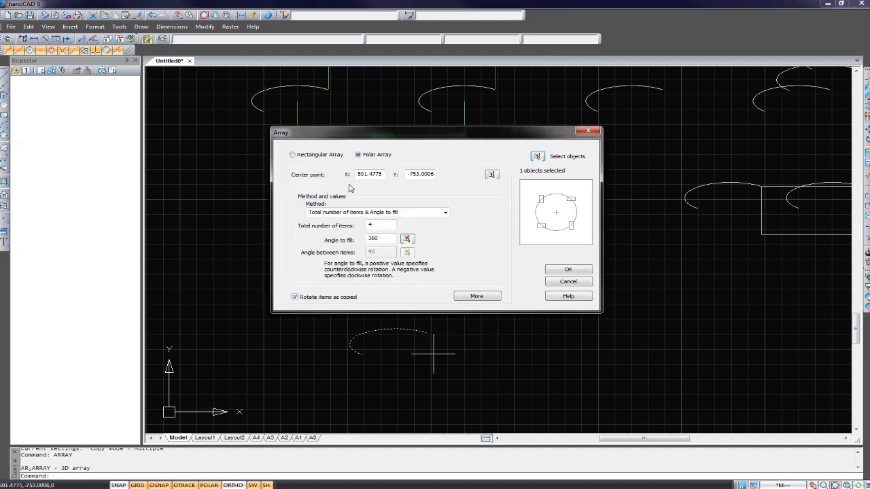
double_click(377, 227)
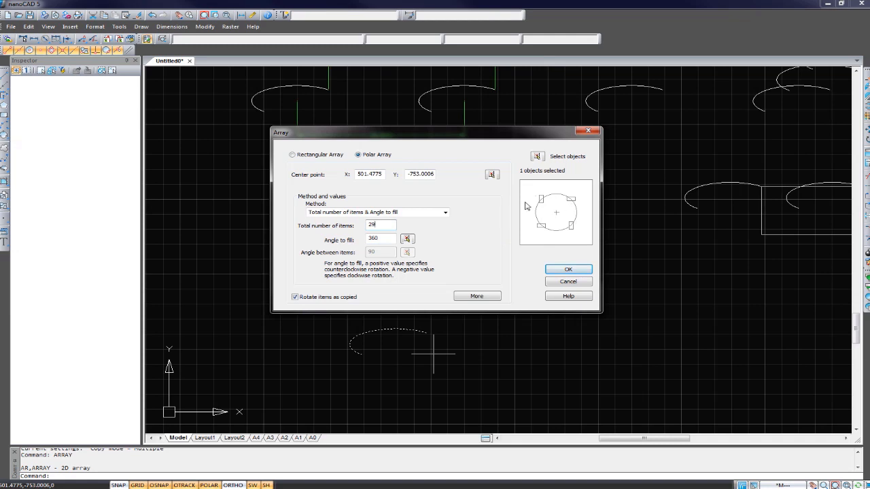
click(296, 297)
click(296, 298)
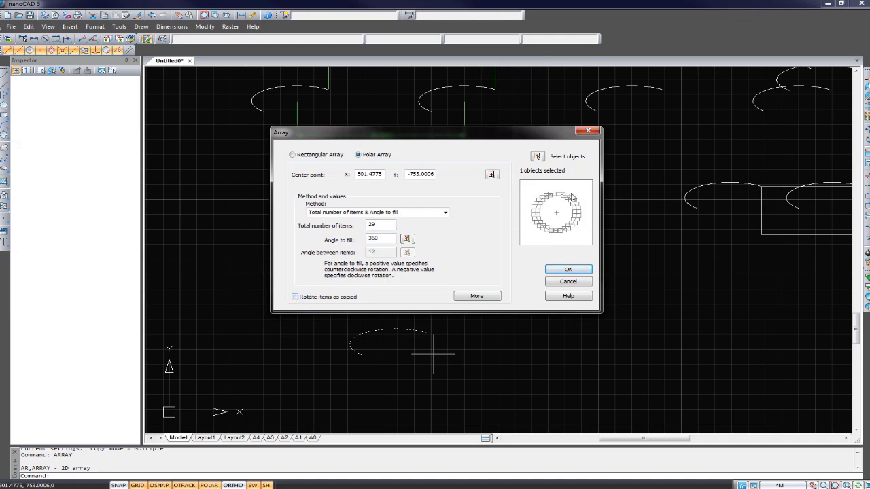
click(333, 299)
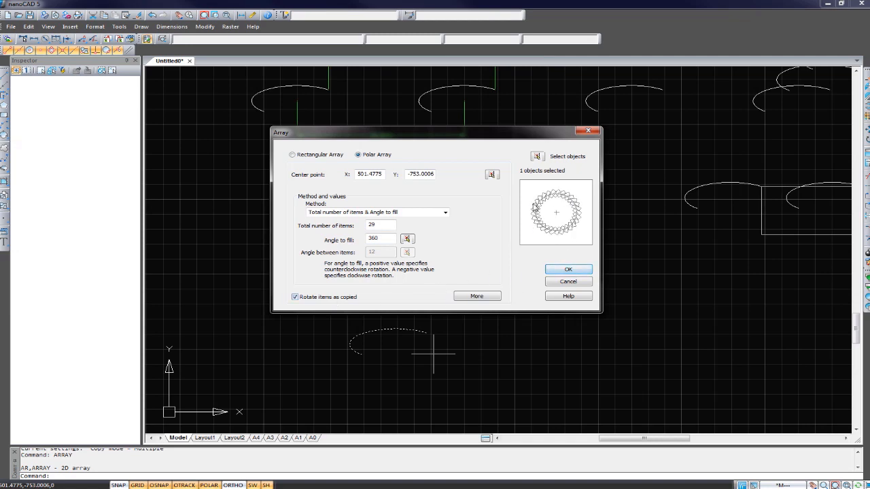
click(568, 270)
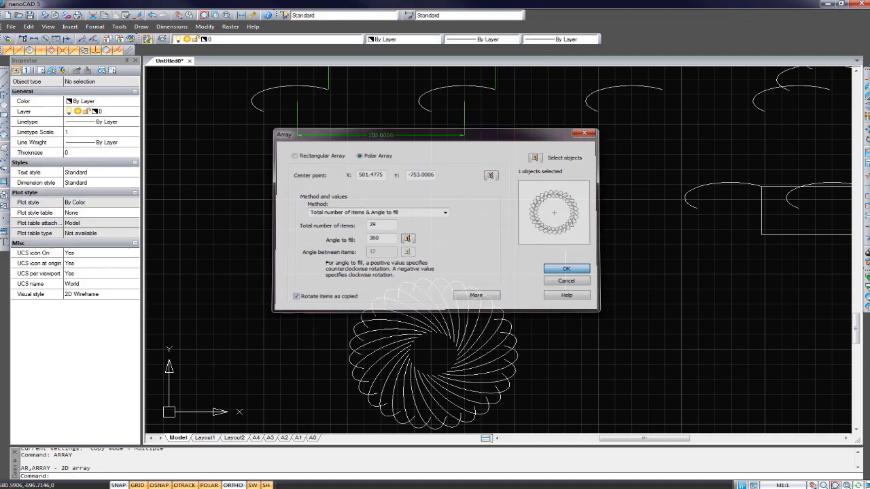
Copy an elliptic arc once into the empty area to the right of the polar array
scroll(523, 367, up, 2)
scroll(518, 358, up, 2)
middle_drag(518, 358, 526, 276)
click(621, 238)
scroll(621, 238, down, 2)
text(co)
key(Return)
click(524, 280)
middle_drag(723, 264, 588, 277)
Create a polar array of the copied arc centred at about X 672, Y -758, with 20 items and 75 degrees between items
scroll(612, 282, up, 2)
scroll(659, 288, up, 2)
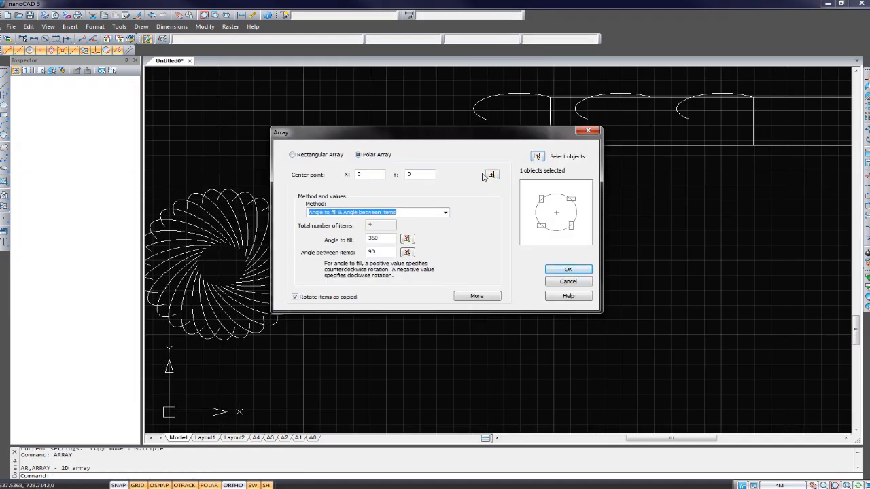
click(490, 175)
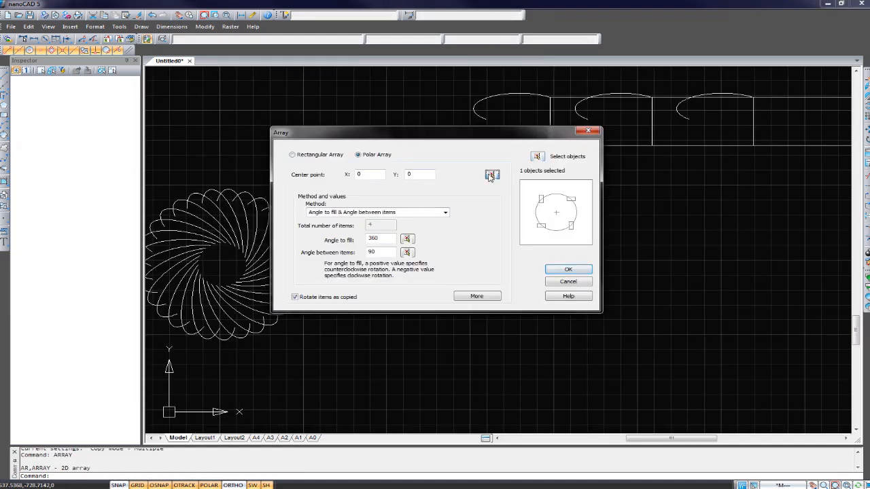
click(509, 272)
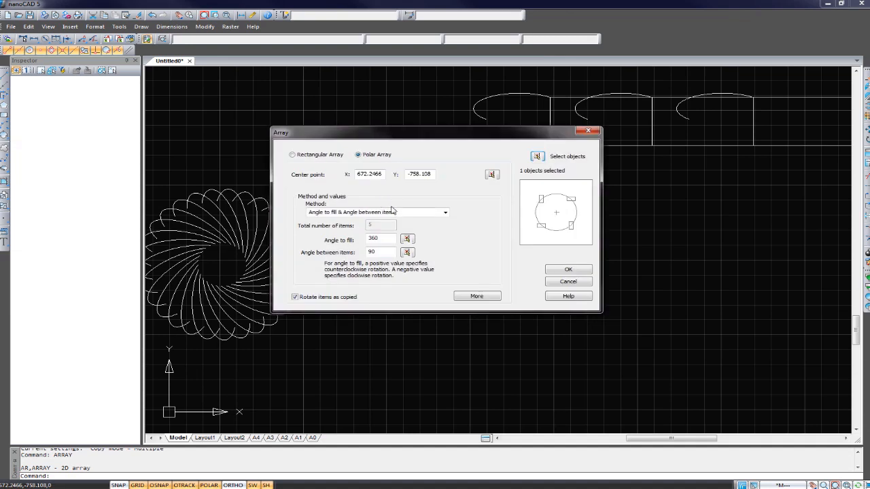
click(394, 212)
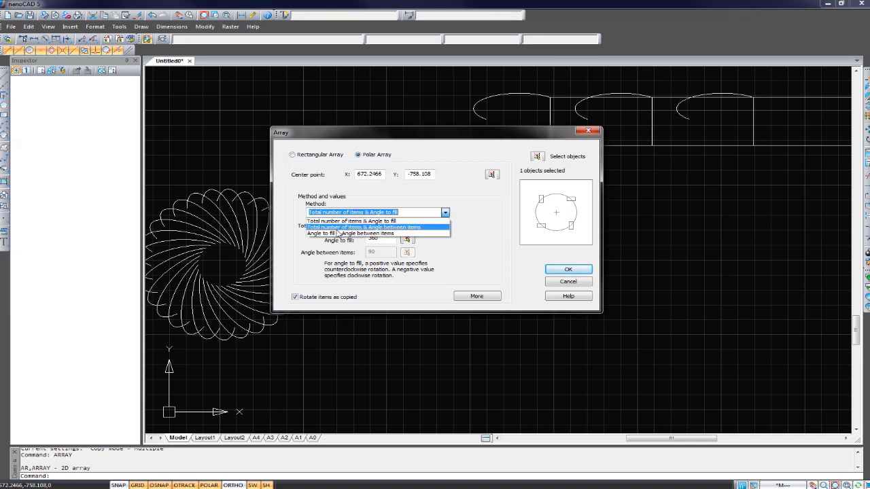
click(398, 229)
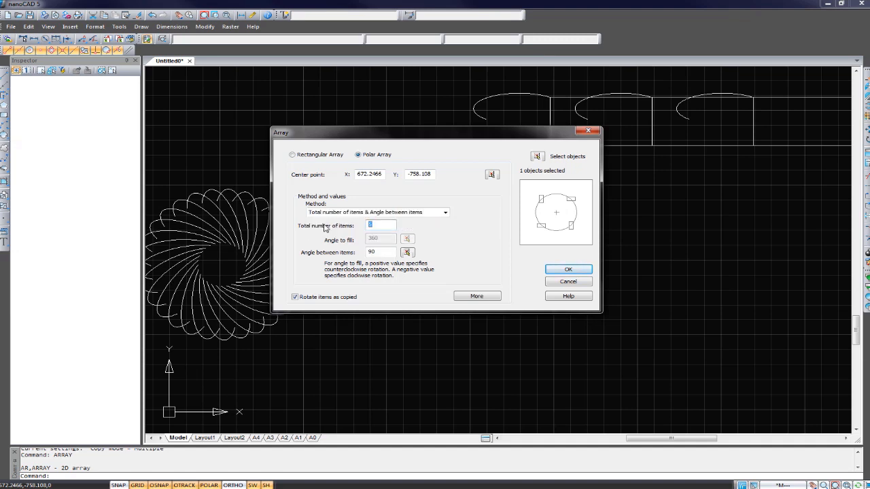
text(20)
drag(372, 252, 378, 252)
text(75)
click(564, 269)
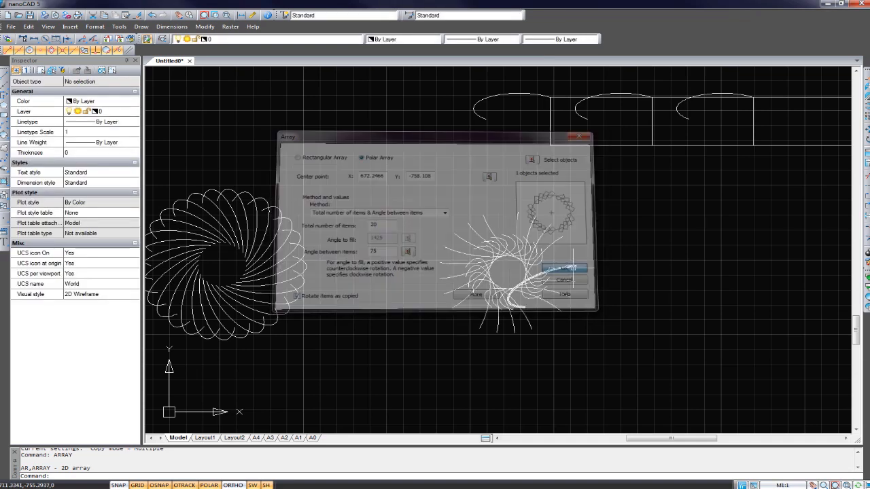
Copy one arc of the new 20-item polar array once into the empty area to its right
scroll(540, 287, up, 2)
scroll(631, 285, up, 1)
scroll(646, 292, up, 1)
scroll(621, 295, down, 2)
scroll(533, 299, down, 1)
scroll(532, 299, up, 3)
scroll(589, 305, down, 2)
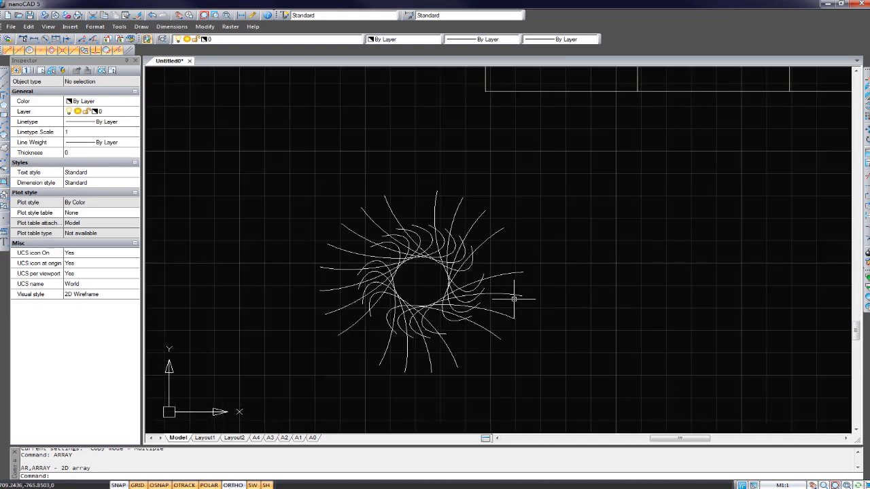
click(514, 294)
text(co)
key(Return)
click(499, 294)
click(694, 279)
key(Return)
scroll(567, 291, up, 2)
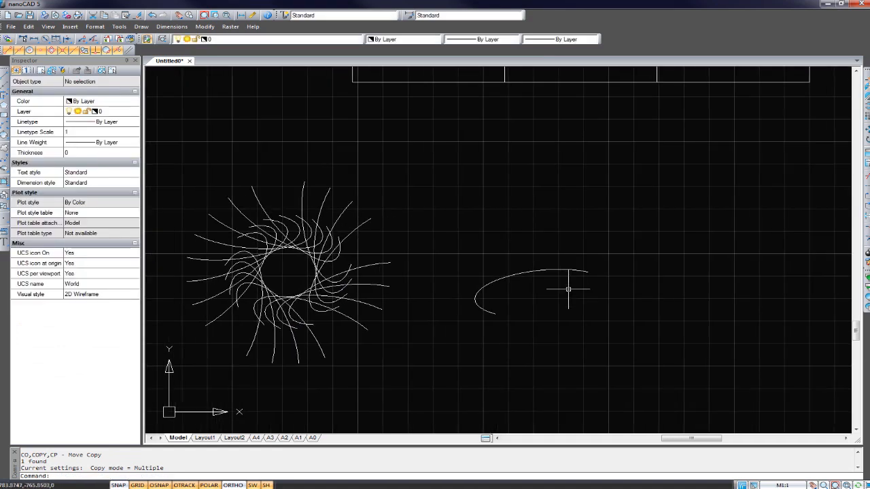
click(511, 260)
text(ar)
key(Return)
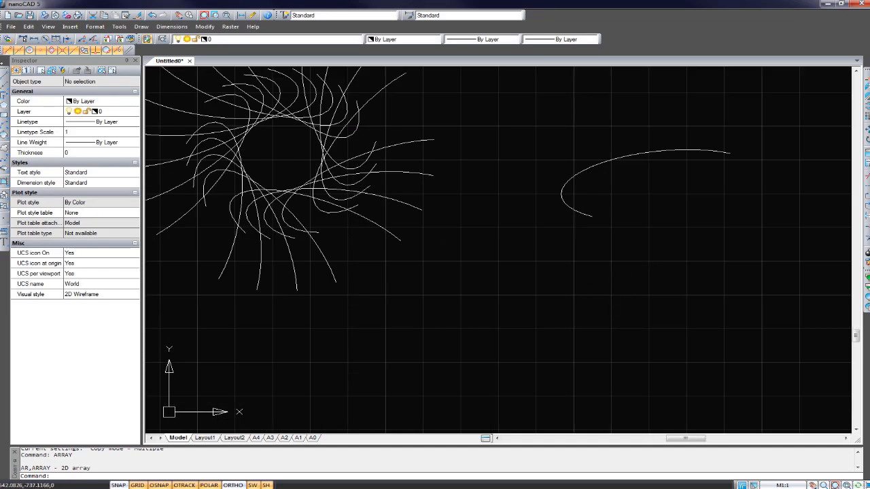
Draw a wide rectangle by two corner points in the empty area below the copied arc
click(4, 117)
click(564, 293)
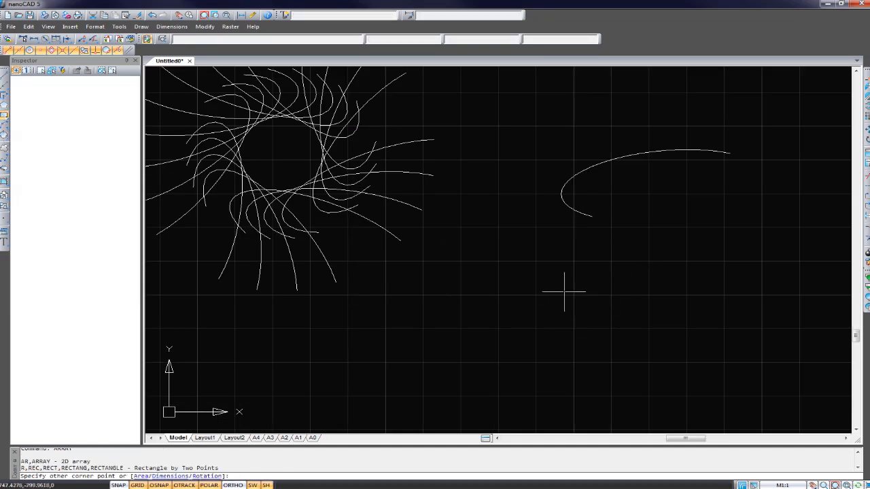
click(776, 356)
middle_drag(697, 391, 503, 363)
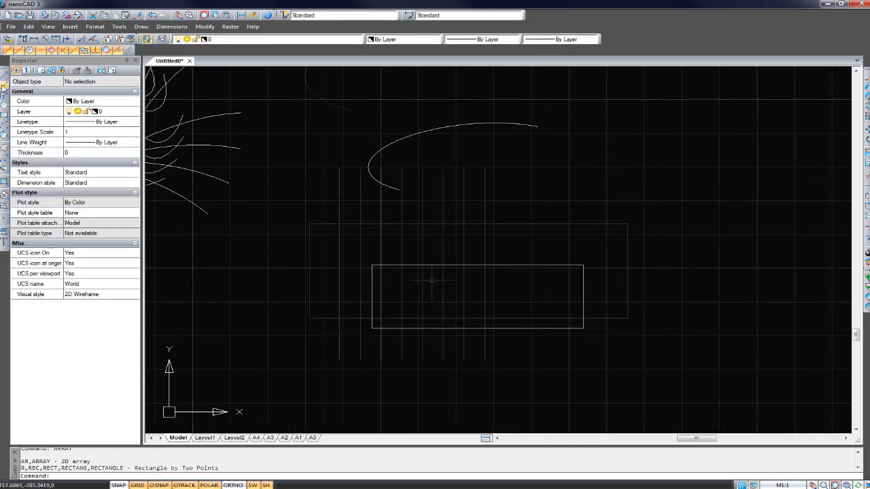
Trim the ends of the eight vertical lines above and below the wide rectangle, using the rectangle as the cutting edge
scroll(428, 263, down, 3)
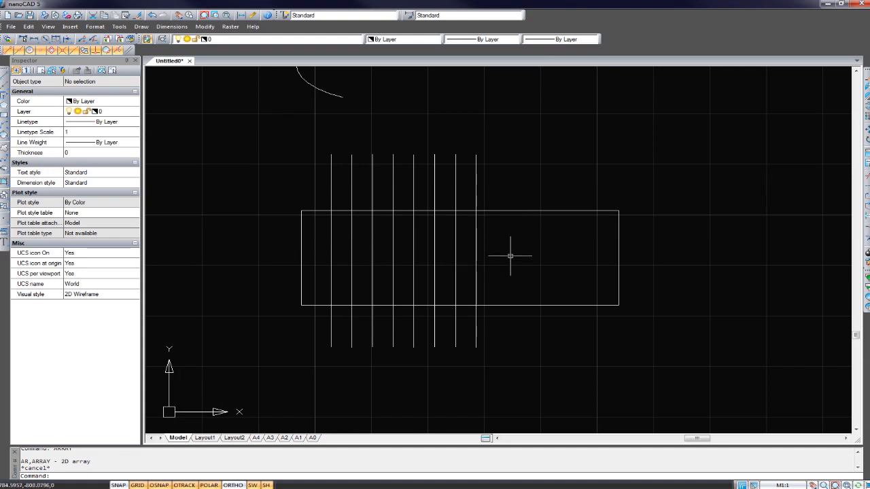
click(669, 330)
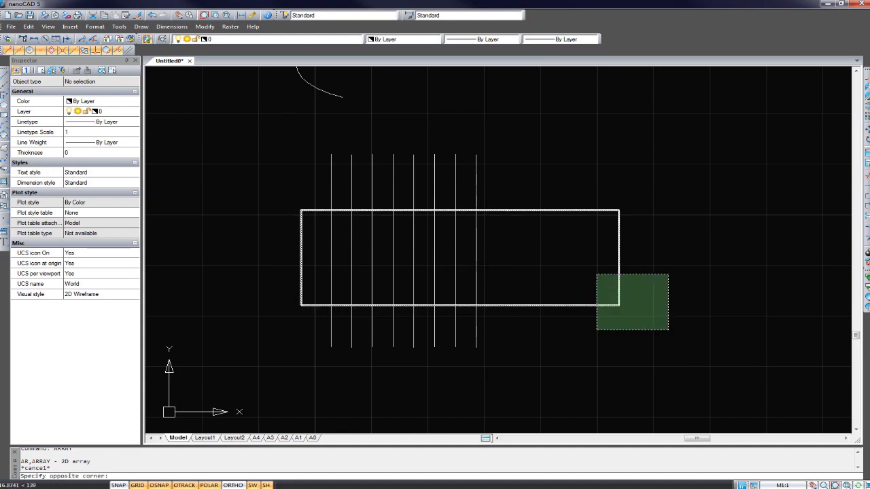
click(596, 274)
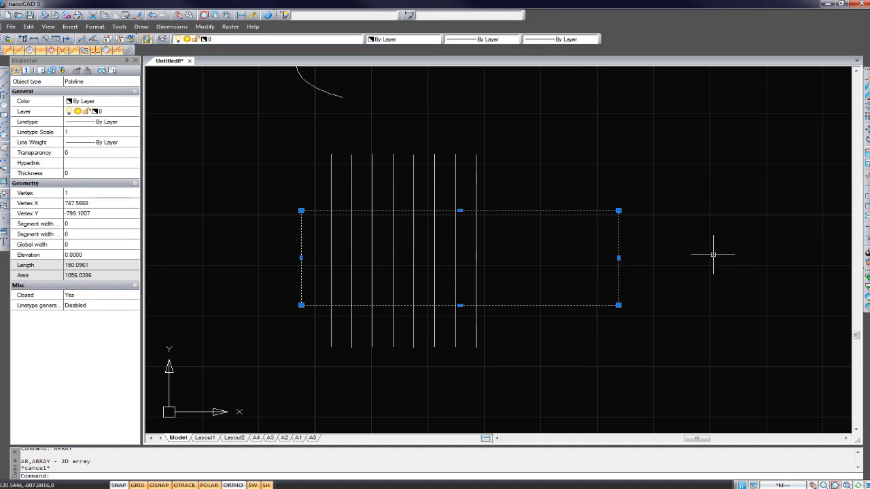
text(tr)
key(Return)
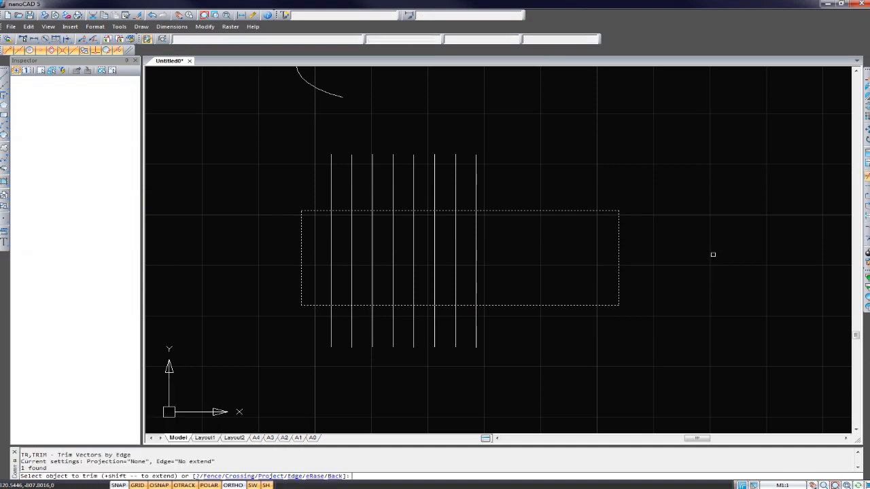
drag(545, 164, 246, 174)
drag(627, 386, 198, 305)
key(Return)
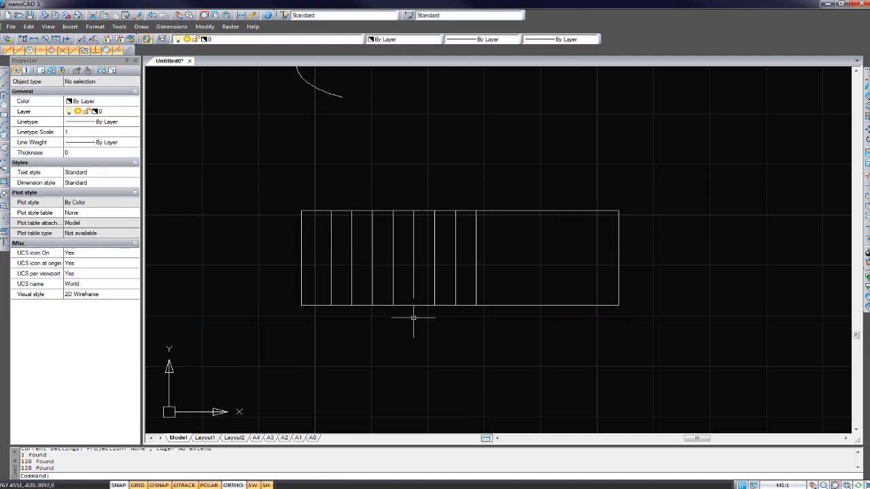
Scale the dimensioned square by a factor of 2 about its lower-left corner
scroll(413, 317, down, 1)
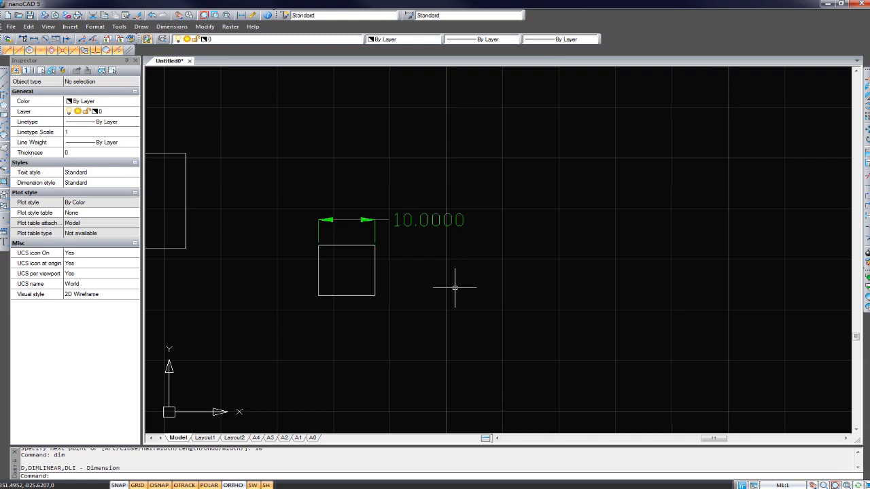
click(486, 326)
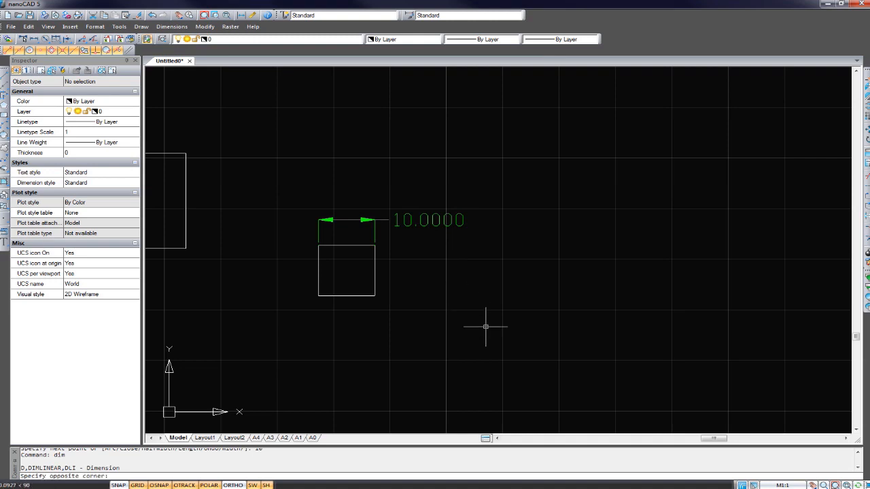
click(356, 272)
text(sc)
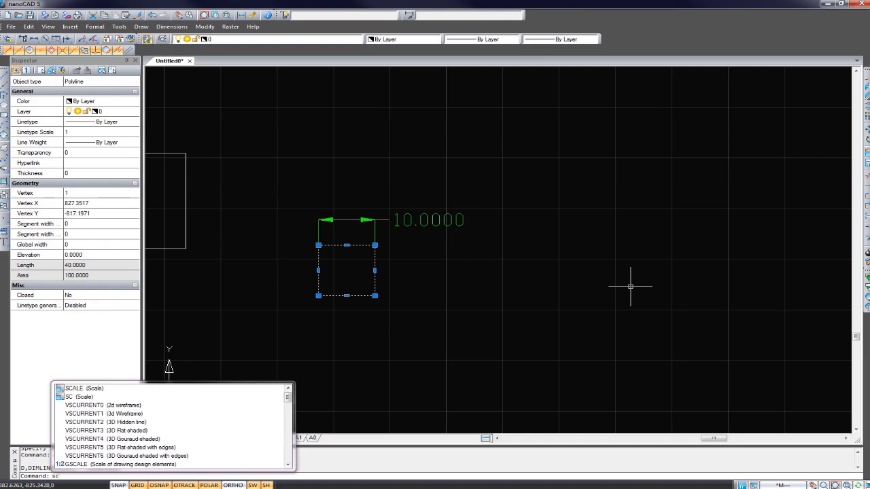
key(Return)
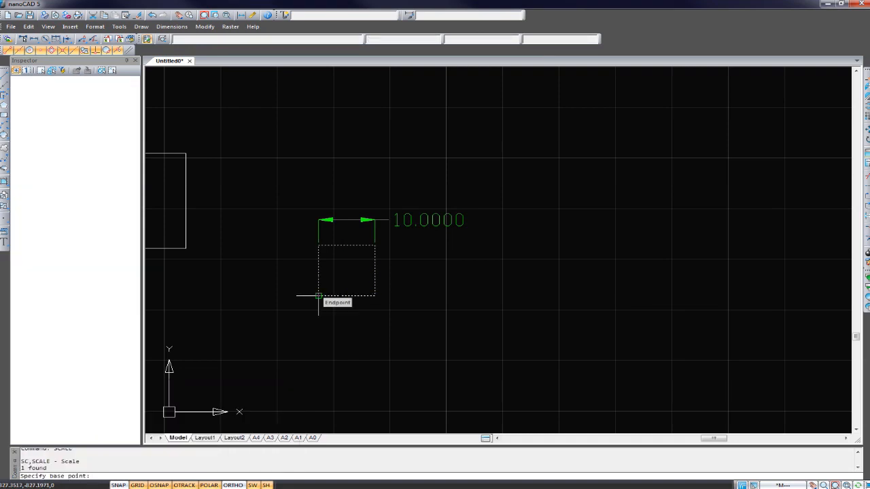
click(319, 296)
scroll(334, 252, up, 2)
scroll(334, 265, down, 2)
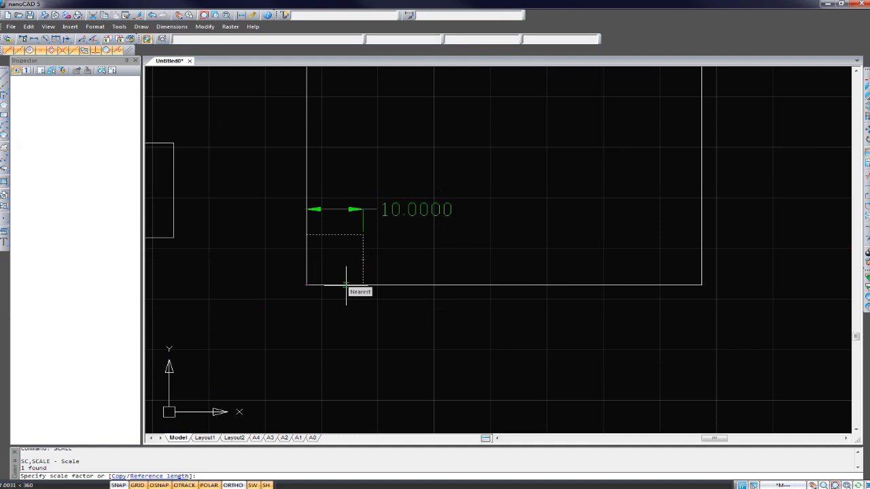
text(2)
key(Return)
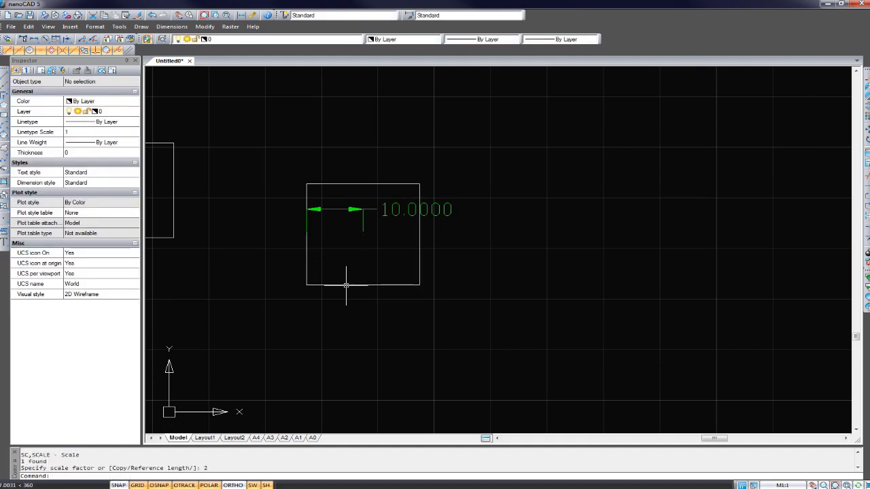
Scale the same square by a factor of 0.5 about its lower-left corner
key(Return)
click(306, 286)
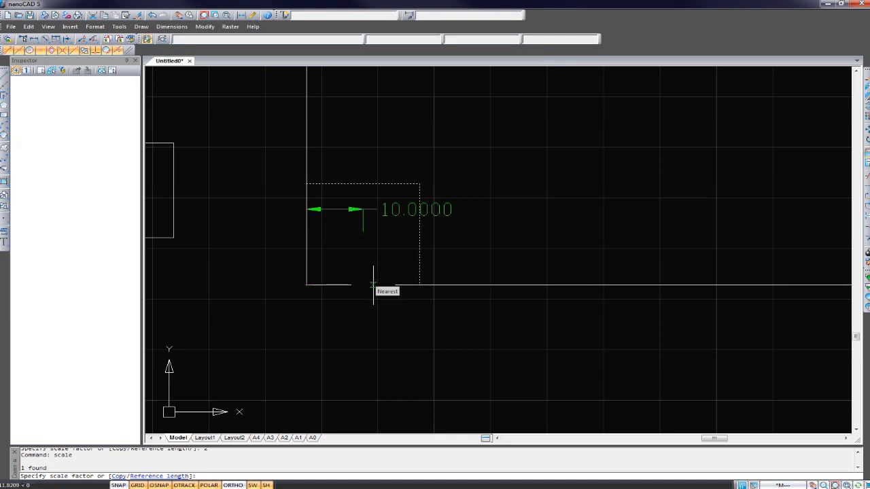
text(0.5)
key(Return)
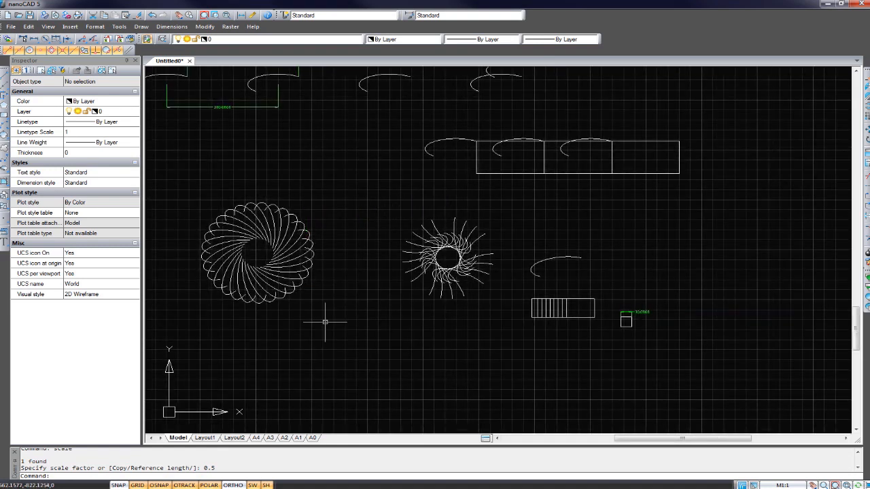
Select all arcs of the 29-item polar array and open the block definition for them with the BLOCK command
scroll(502, 310, up, 1)
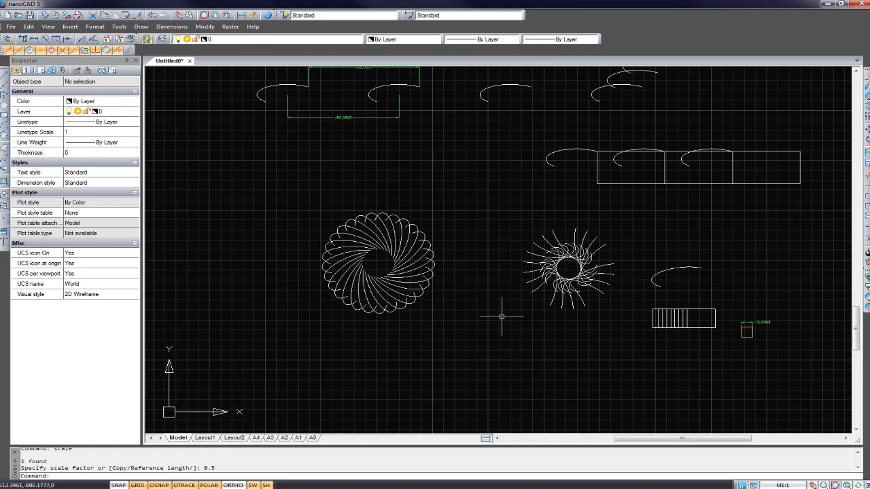
scroll(490, 306, up, 1)
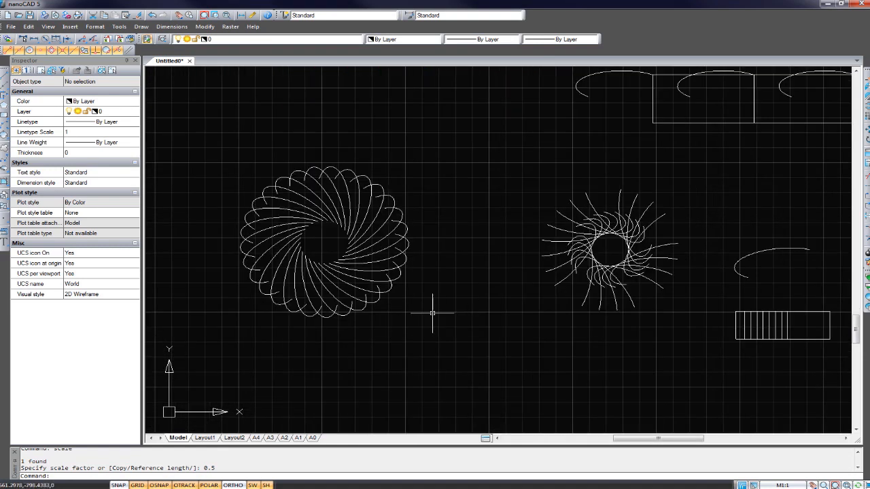
middle_drag(425, 293, 485, 289)
middle_drag(546, 316, 524, 316)
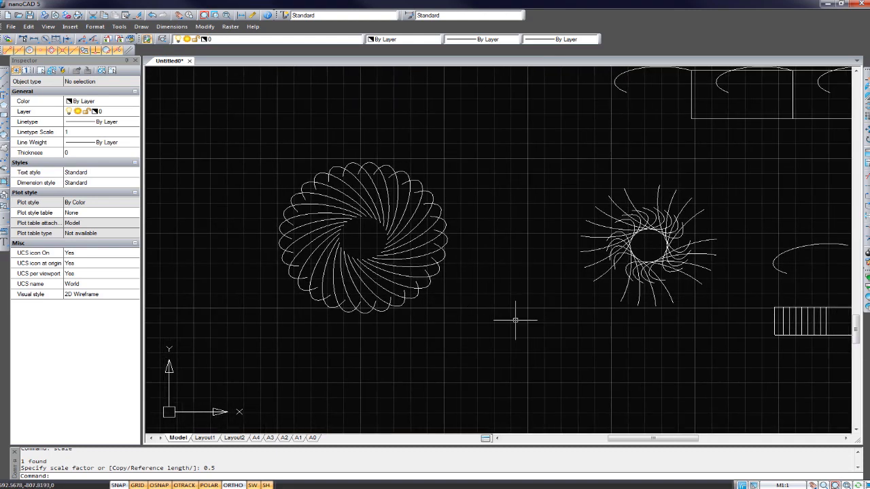
key(Escape)
key(Escape)
drag(519, 332, 198, 130)
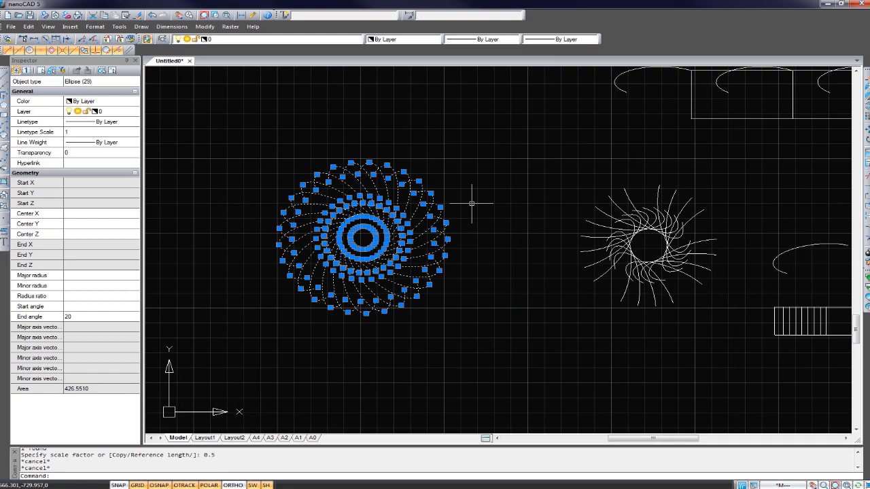
text(bl)
key(Down)
key(Down)
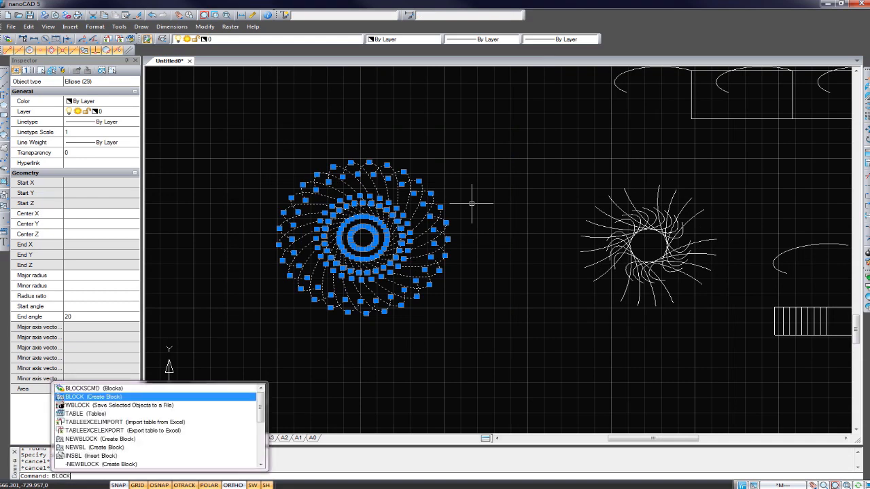
key(Return)
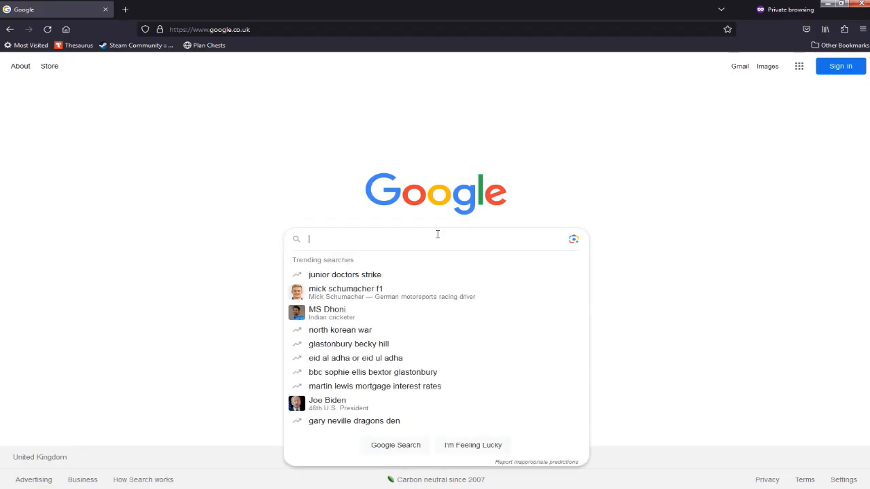
In the web browser, search Google for "madeira cake", preview ring-shaped cakes in the image results, and return to the drawing
click(438, 234)
text(madeira )
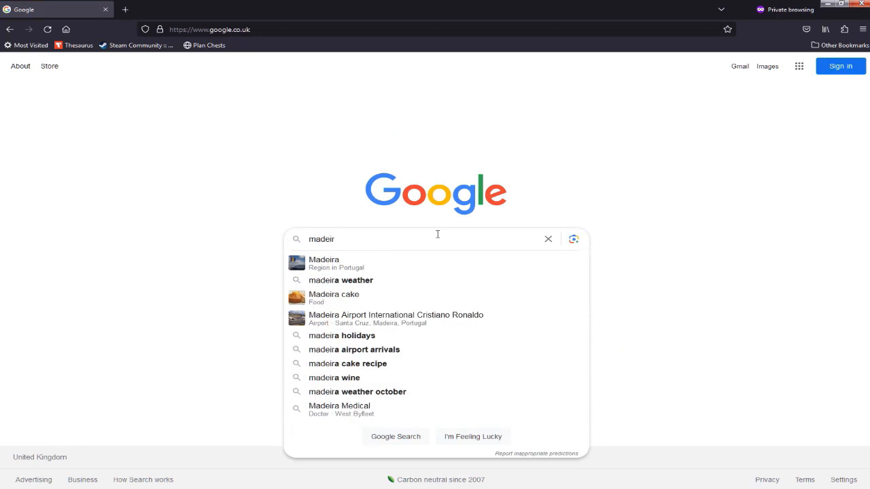
text(cake)
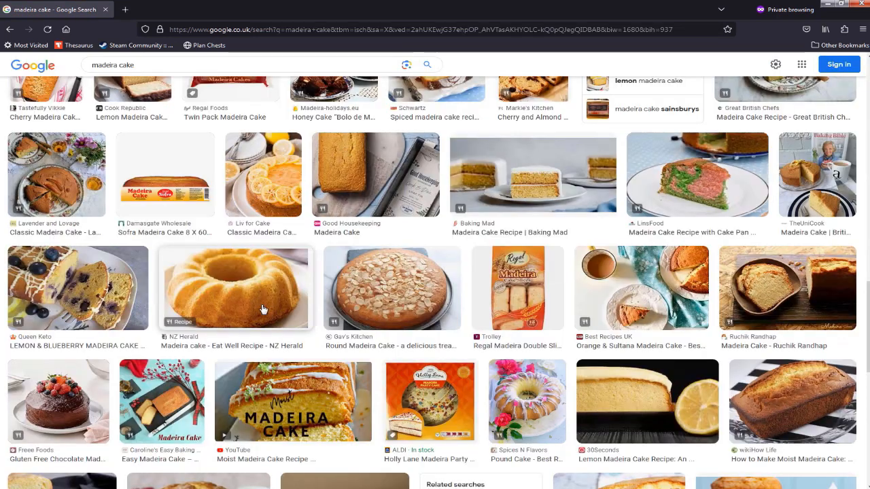
click(263, 309)
click(694, 433)
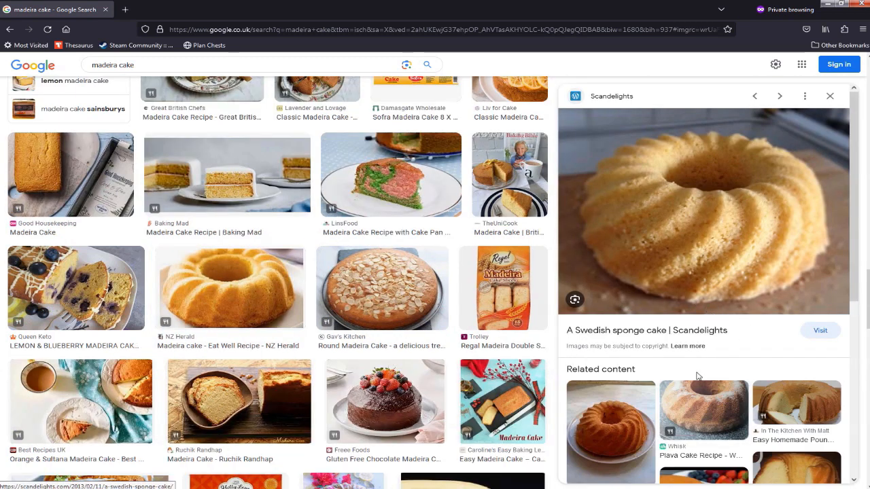
click(625, 433)
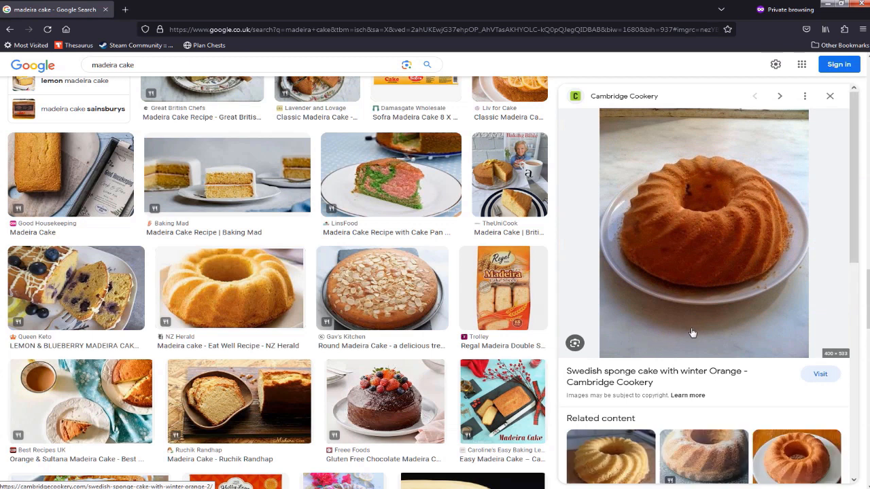
click(829, 4)
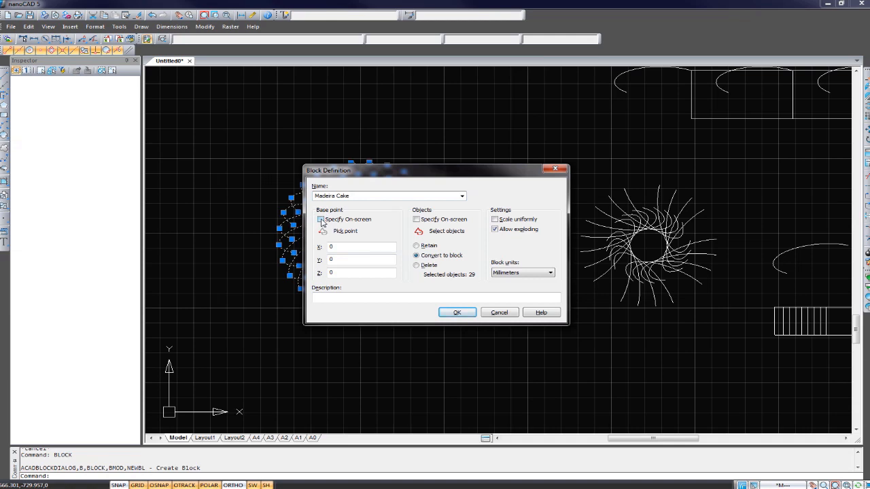
click(322, 221)
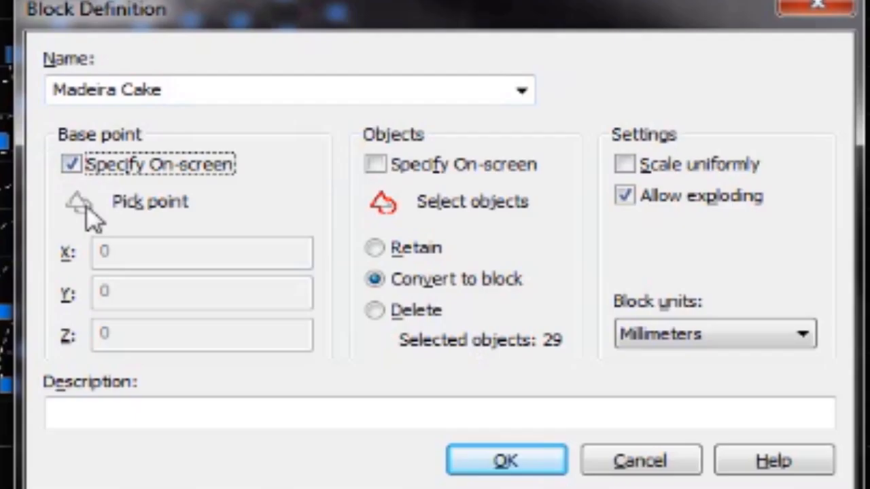
click(102, 167)
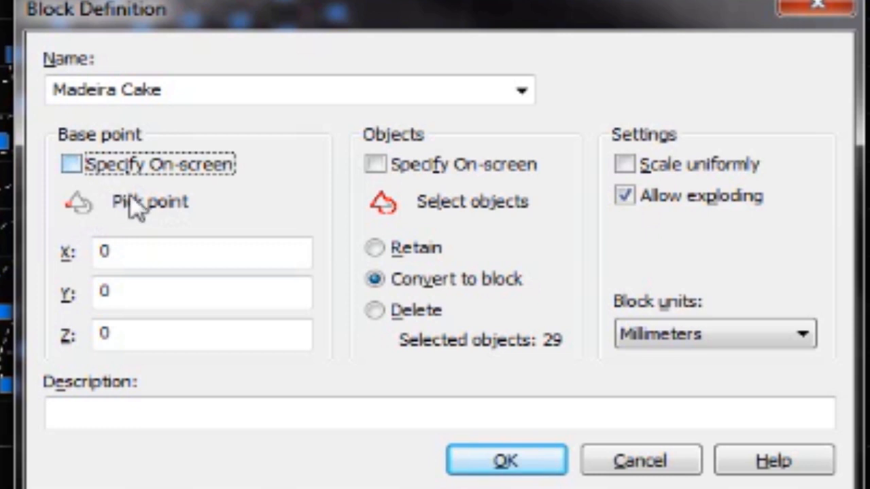
click(87, 208)
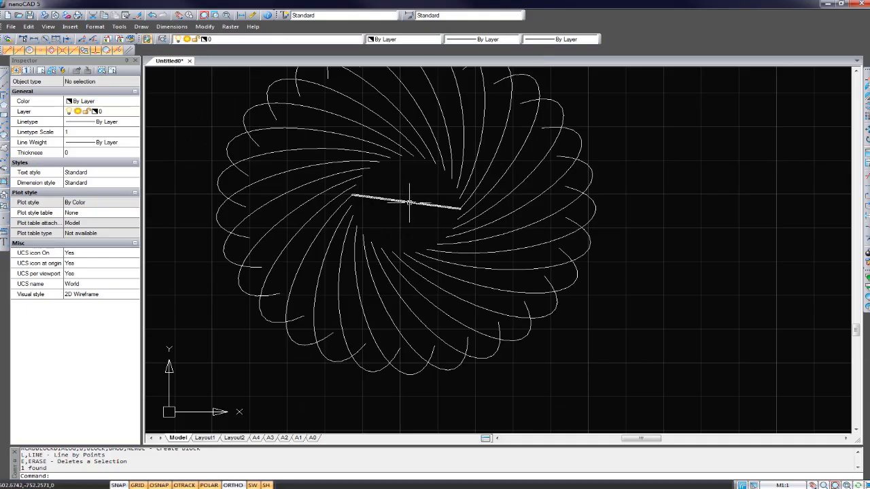
Select all arcs of the 29-item polar array, leaving the line across its centre out of the selection
scroll(414, 202, down, 3)
scroll(428, 208, up, 4)
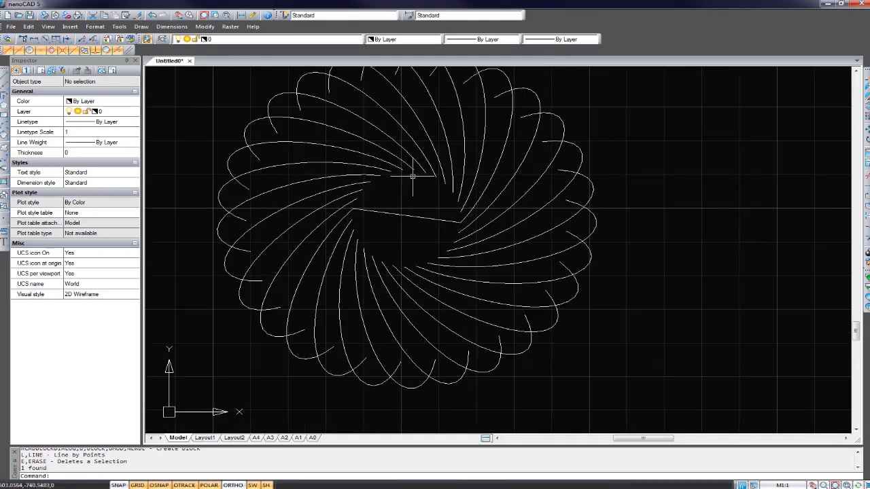
scroll(557, 317, down, 3)
click(629, 359)
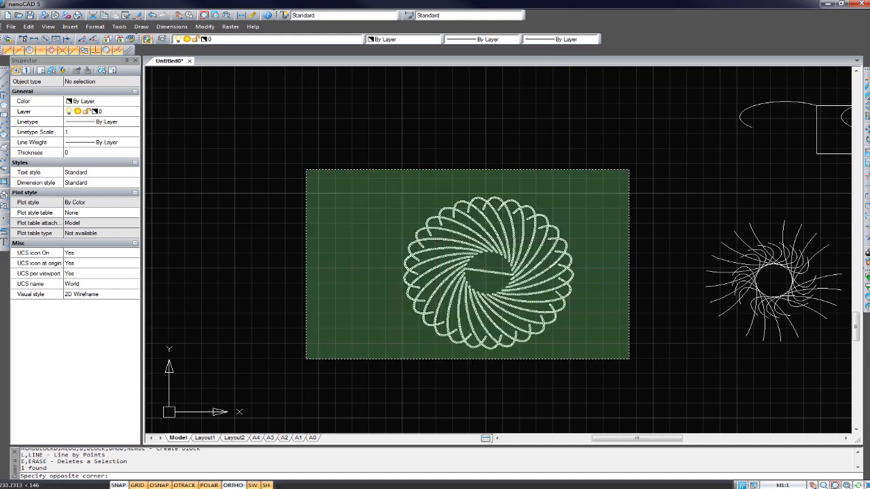
click(305, 169)
scroll(557, 285, up, 6)
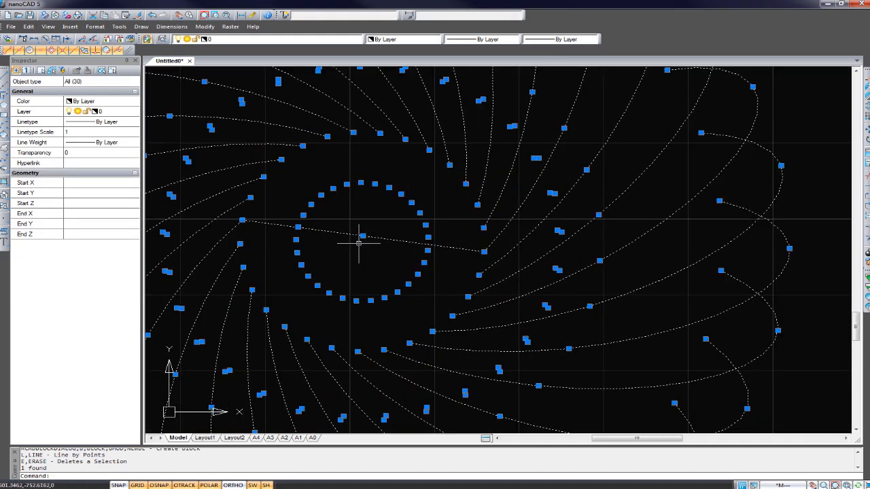
shift+click(374, 236)
scroll(469, 245, down, 4)
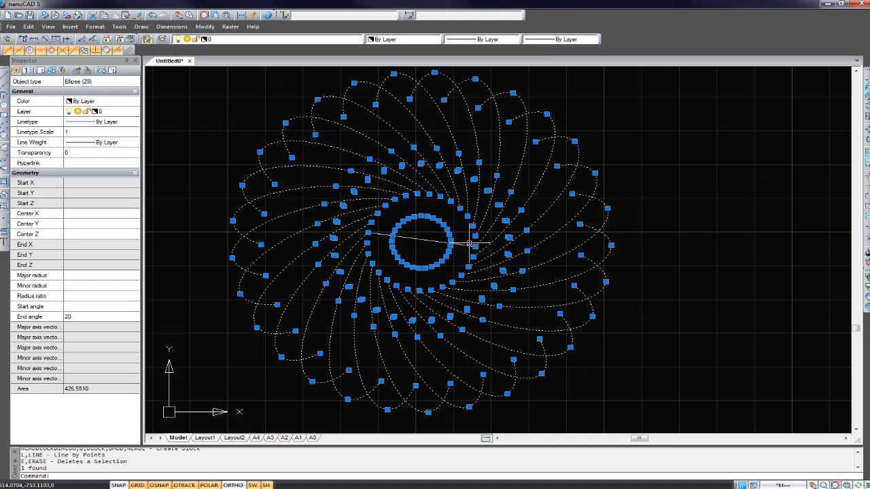
scroll(438, 243, up, 4)
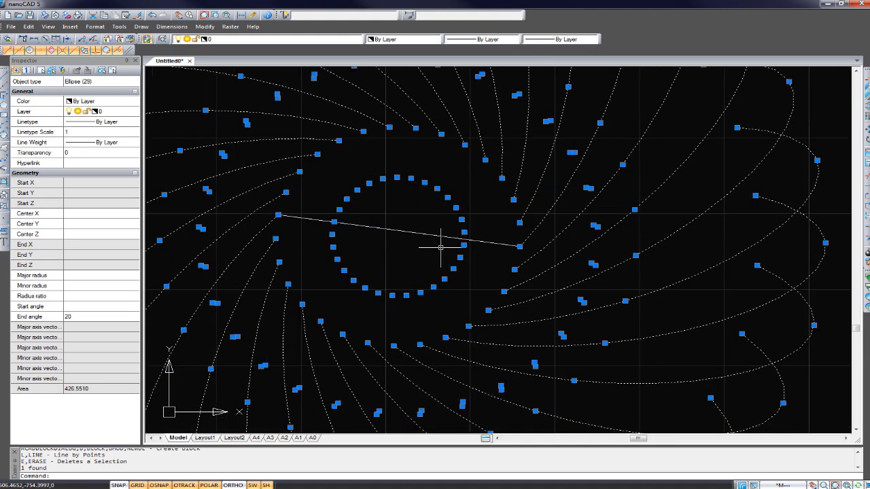
scroll(424, 234, down, 5)
scroll(421, 234, up, 3)
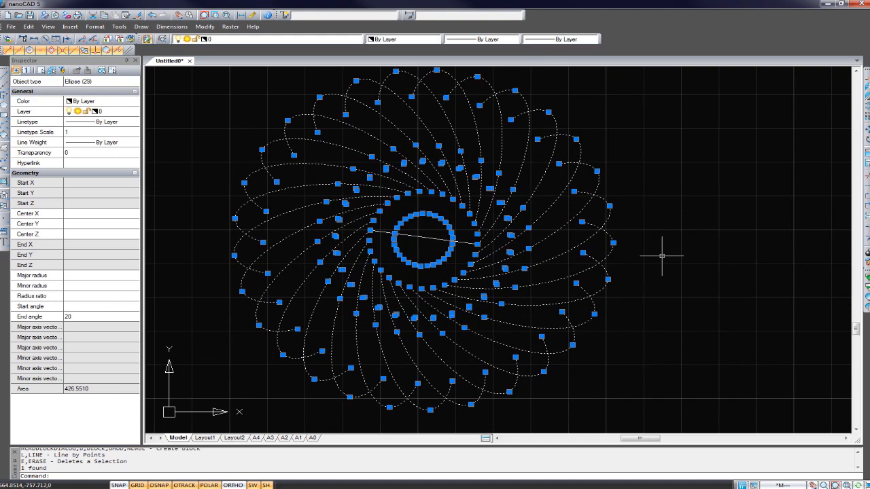
Start a BLOCK definition named Madeira Cake from the selected arcs, with its base point at the midpoint of the centre line
text(bloc)
key(Down)
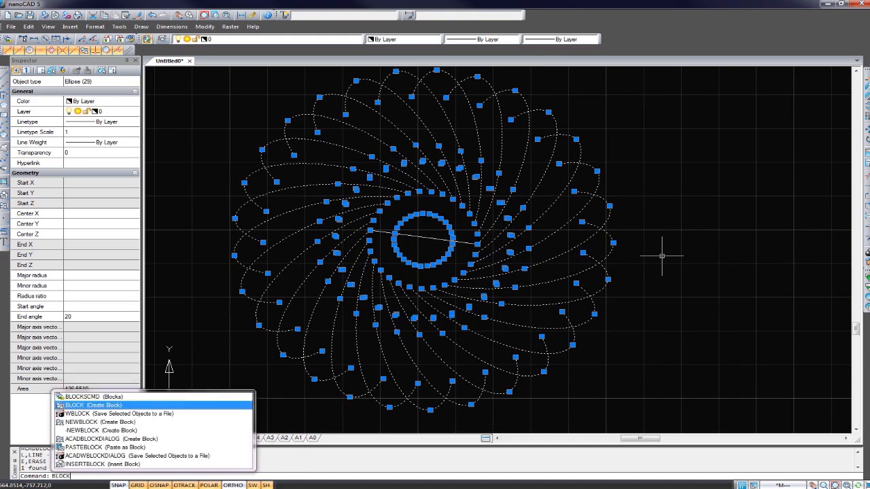
key(Return)
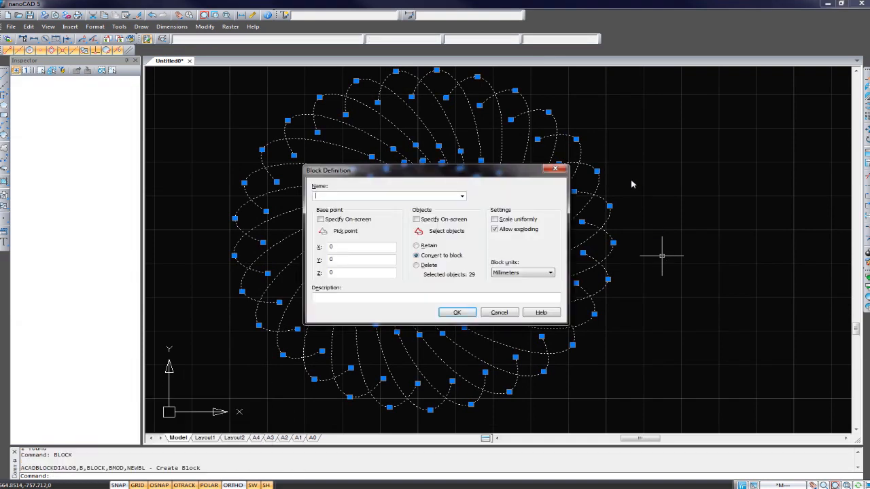
text(Madel)
text(r)
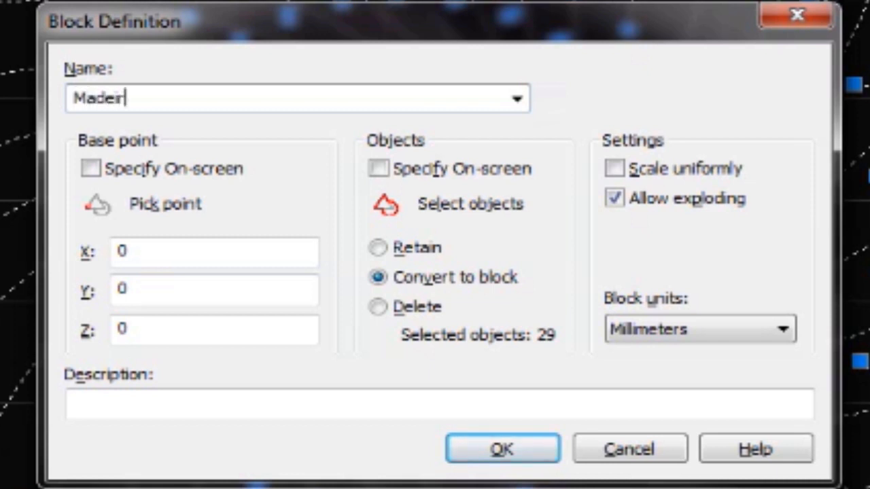
text(a Oake)
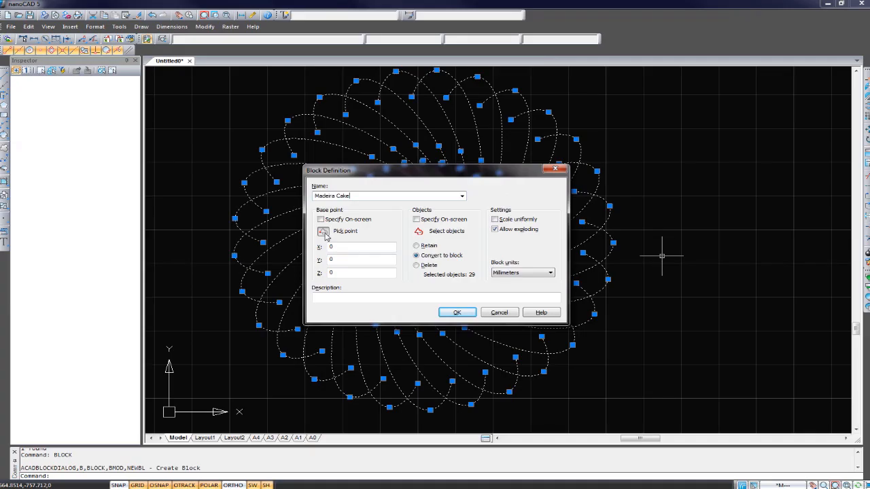
click(100, 207)
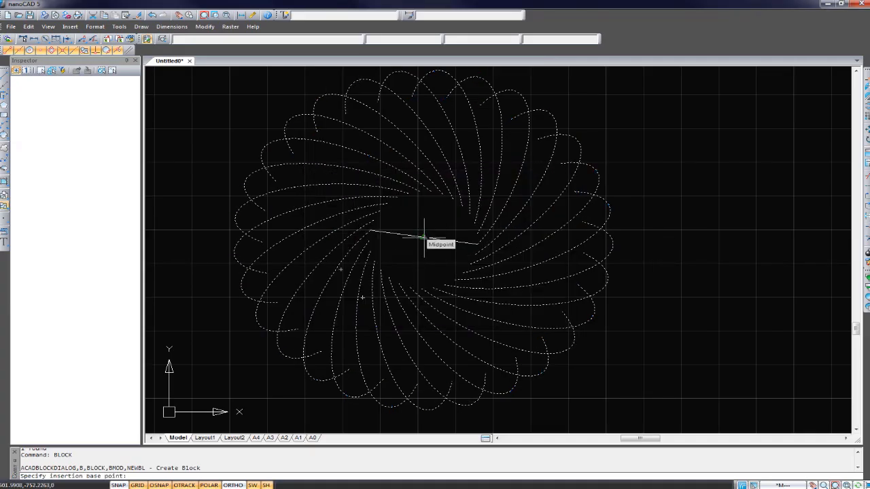
click(424, 238)
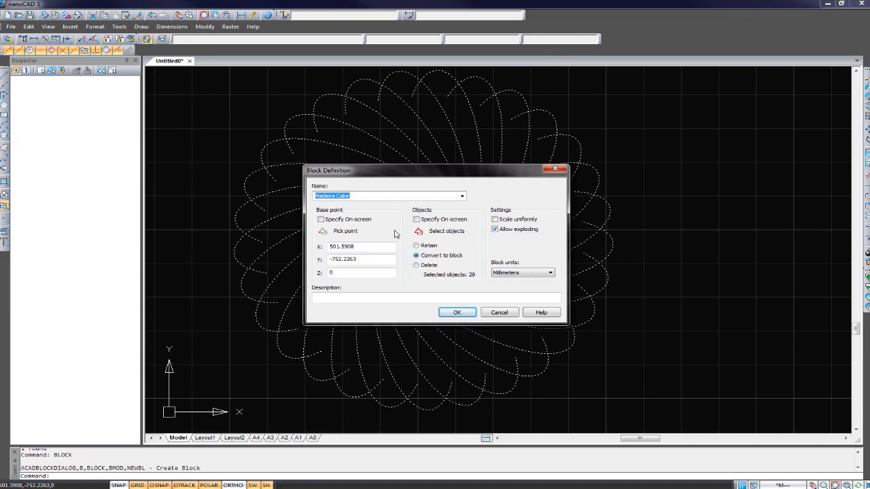
Describe the block as "A cake I once saw in a bakery, I never bought it, but somehow I remembered it's name." and create it
click(337, 297)
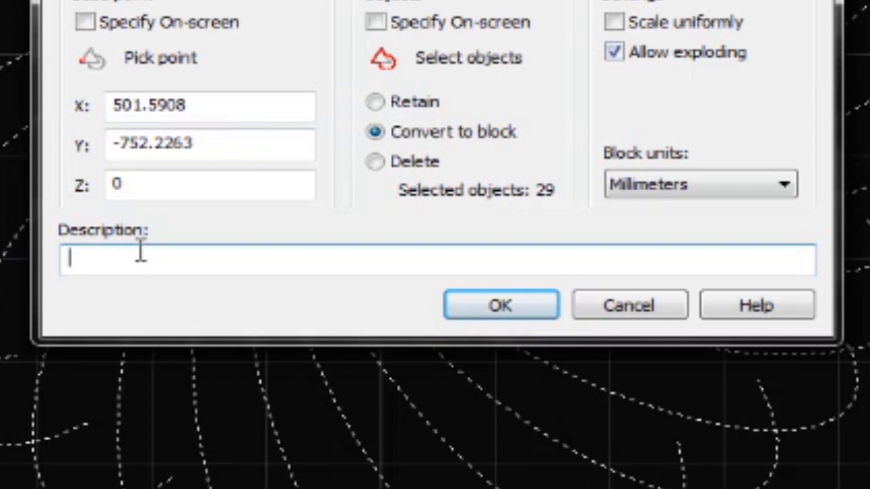
text(A cake I once)
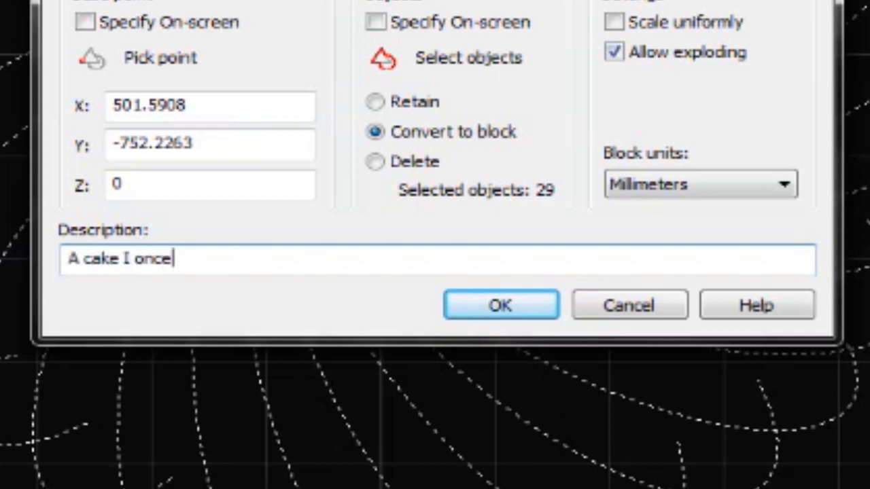
text( saw)
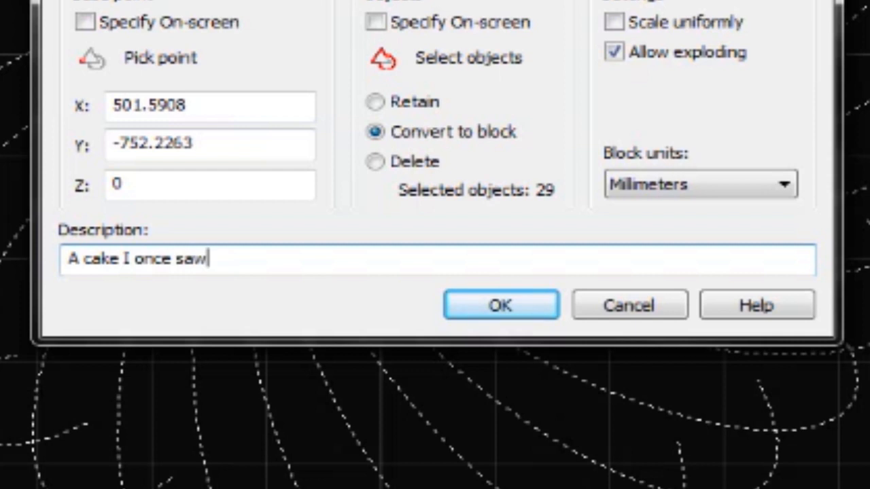
text( in a bakery)
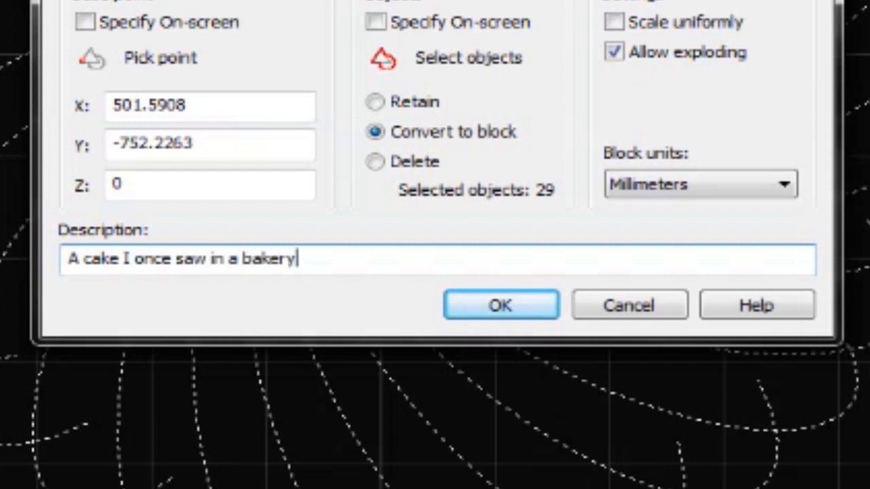
text(, I never bou)
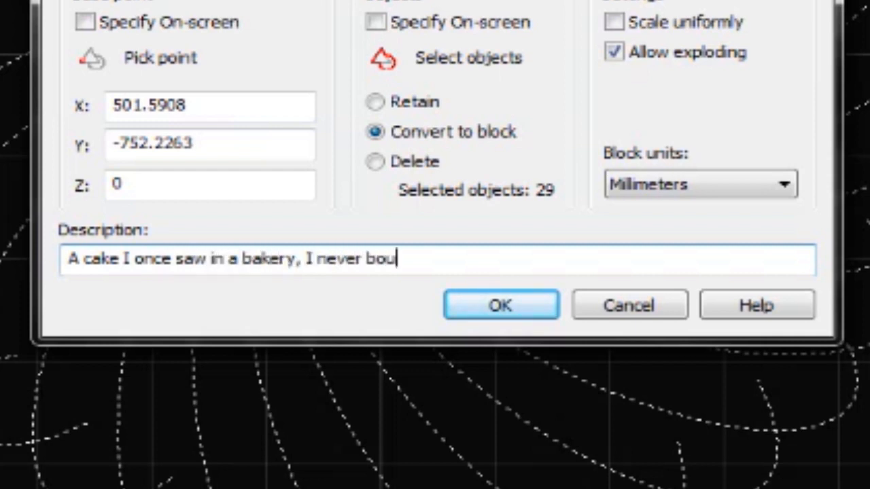
text(ght it, but )
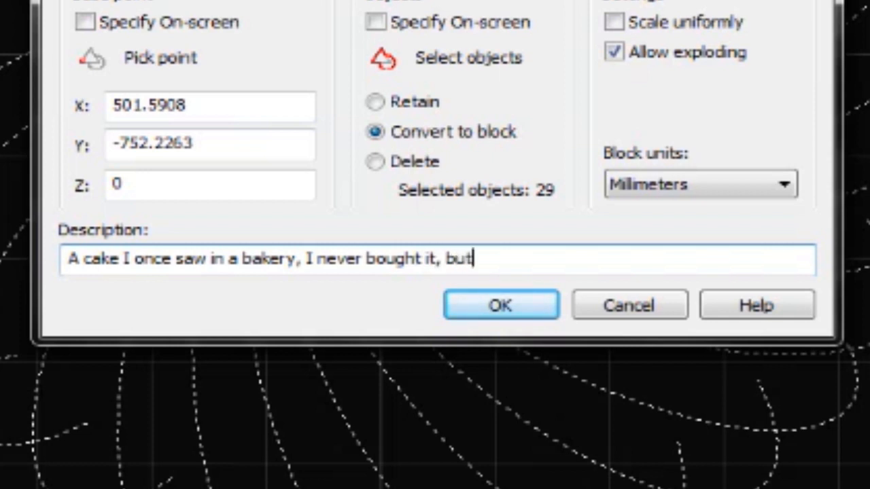
text(somehow)
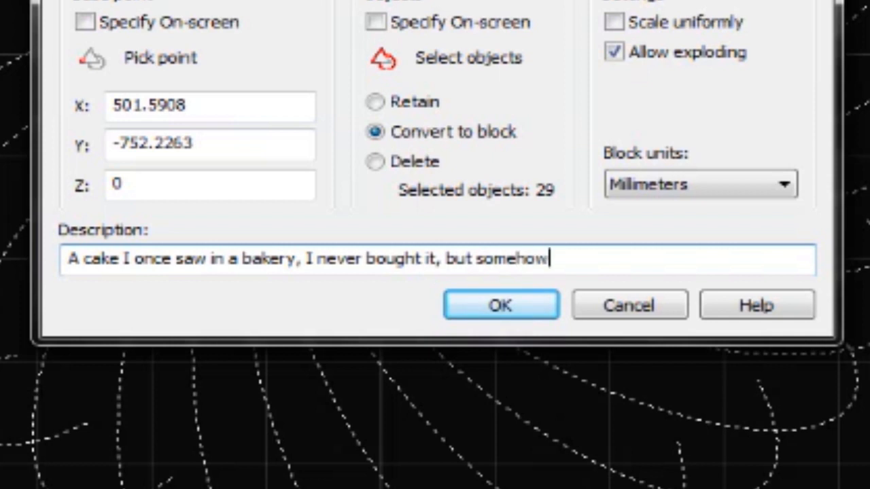
text( I remembered th)
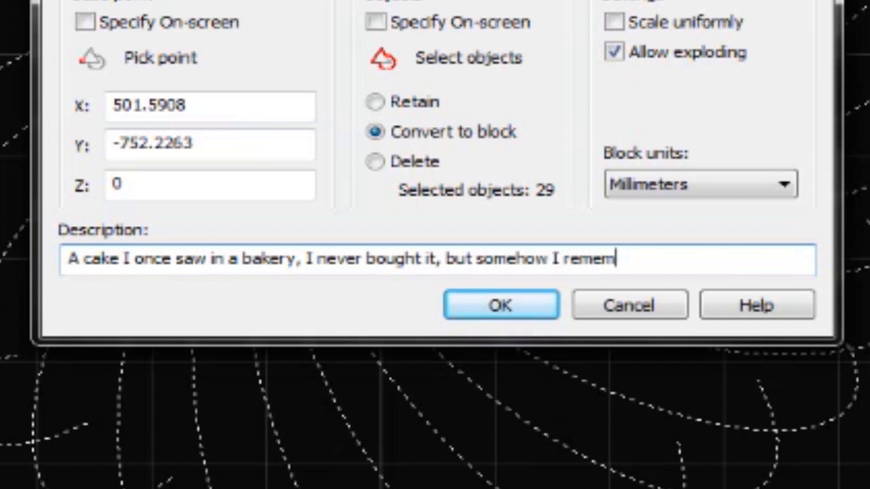
text(a)
key(BackSpace)
key(BackSpace)
key(BackSpace)
text(it's name.)
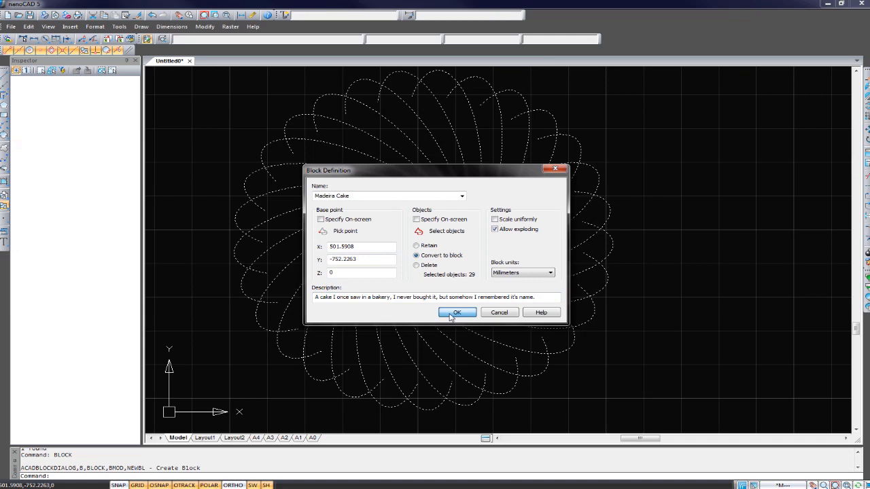
click(456, 313)
Copy the Madeira Cake block three times, placing two copies to its left, one above the other, and one to its lower right
scroll(469, 261, down, 3)
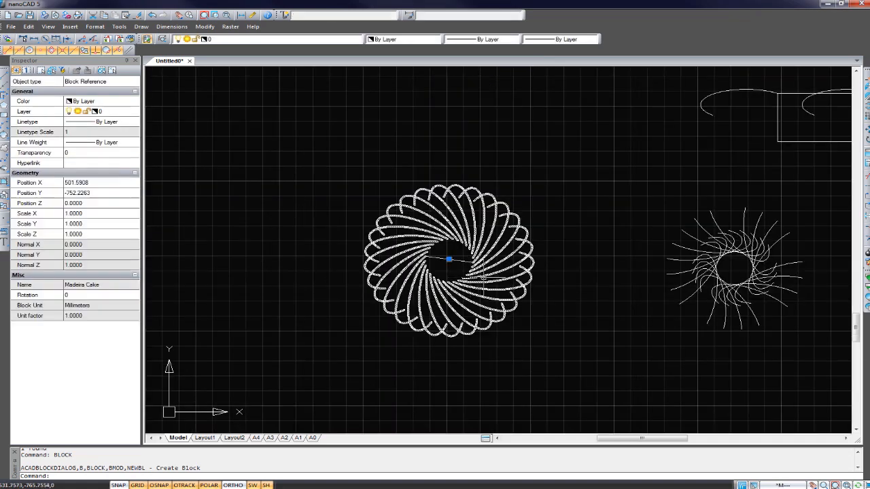
scroll(513, 283, down, 1)
text(co)
key(Return)
click(512, 264)
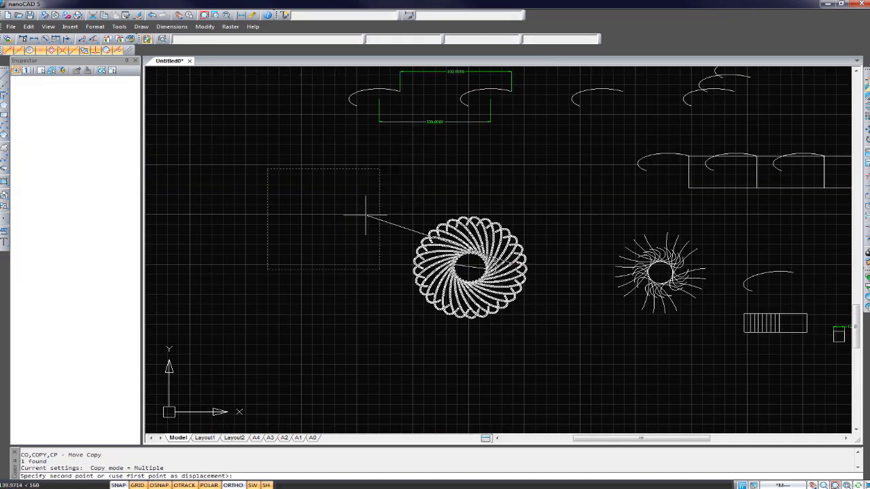
click(365, 215)
click(365, 344)
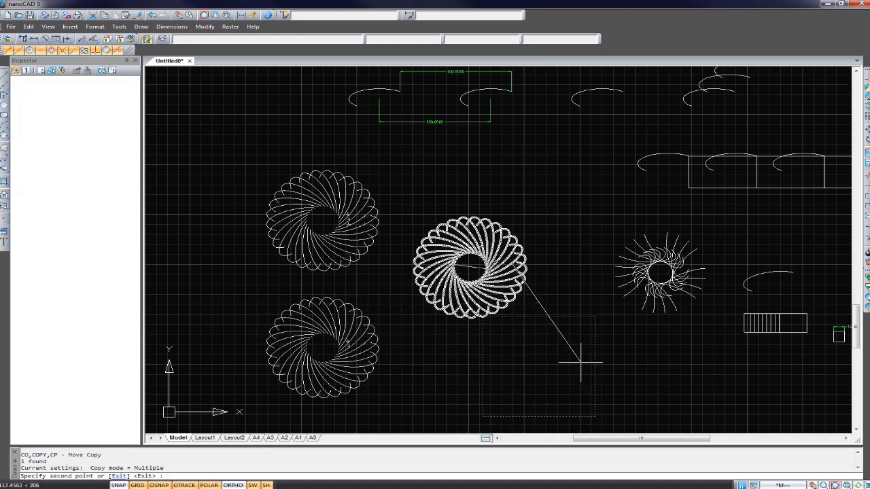
click(560, 359)
key(Escape)
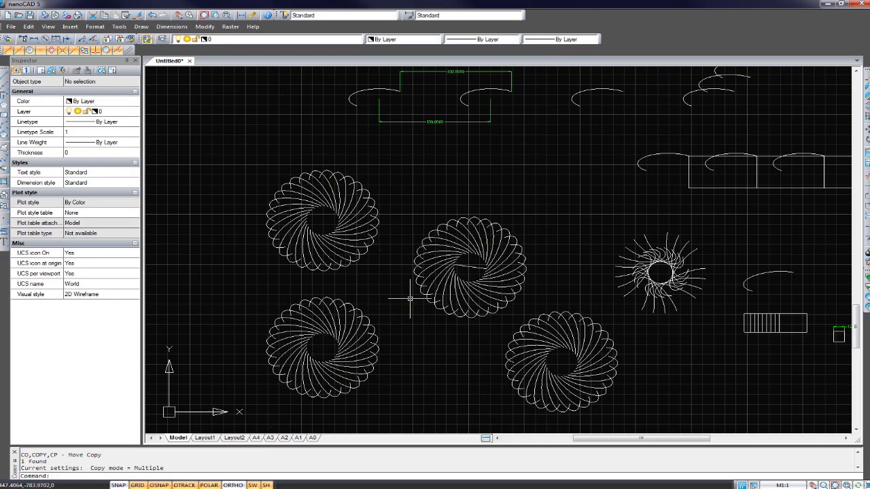
Examine the Madeira Cake block and its copies among the other shapes in the drawing
scroll(409, 298, down, 2)
scroll(468, 280, up, 1)
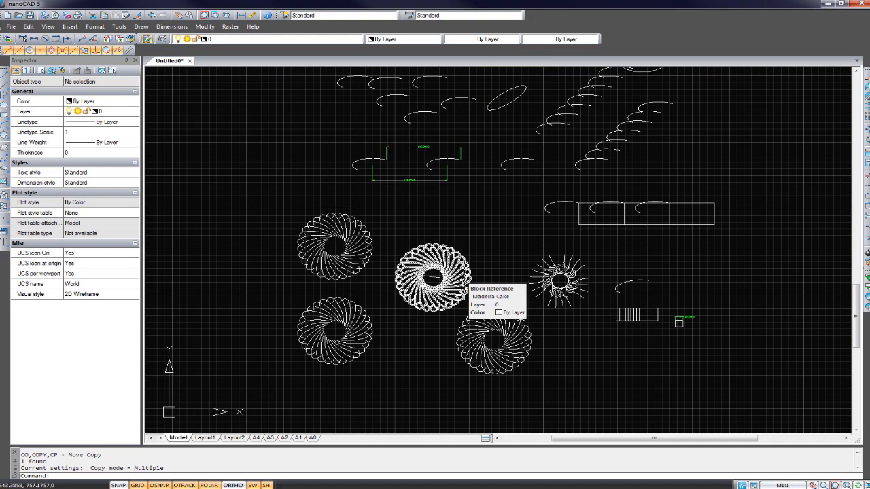
scroll(468, 280, down, 5)
scroll(543, 307, up, 2)
scroll(490, 305, up, 1)
middle_drag(511, 288, 606, 259)
scroll(452, 320, up, 2)
mouse_move(454, 319)
middle_down()
mouse_move(484, 310)
mouse_move(453, 261)
middle_up()
scroll(453, 314, up, 1)
scroll(452, 314, down, 4)
scroll(342, 376, up, 4)
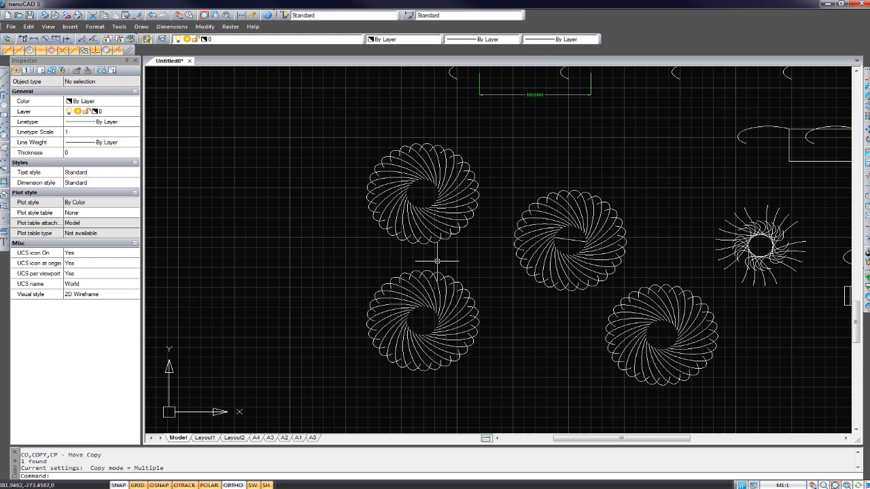
Open the drawing's block list with the BLOCKSCMD command
text(bl)
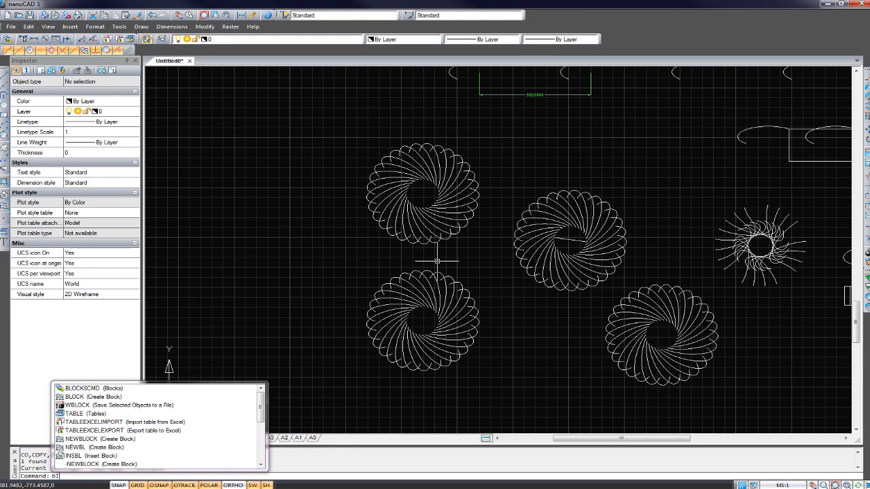
key(Down)
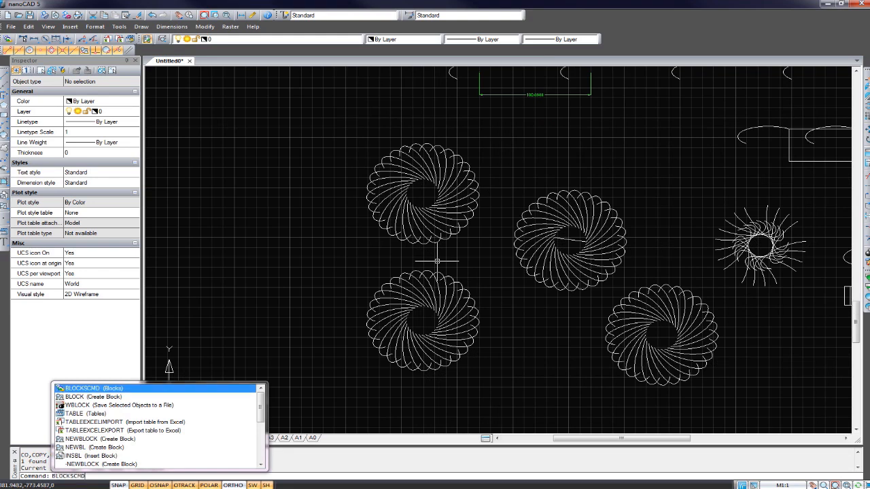
key(Return)
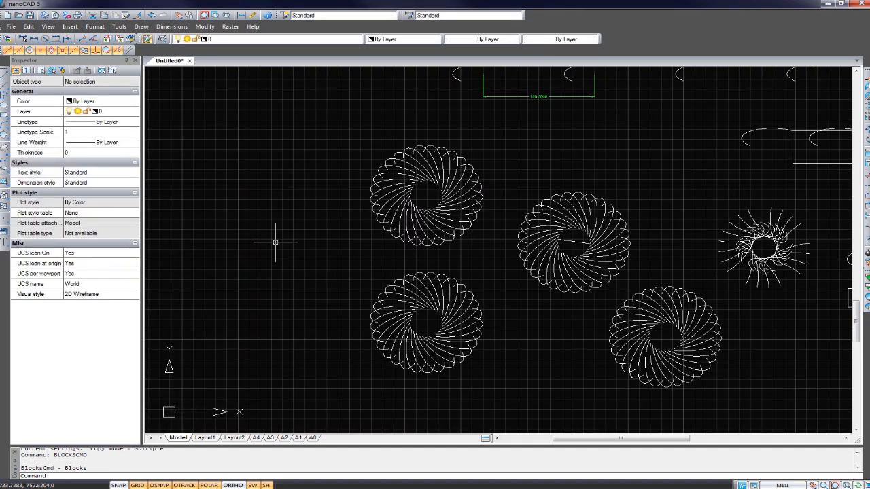
text(I)
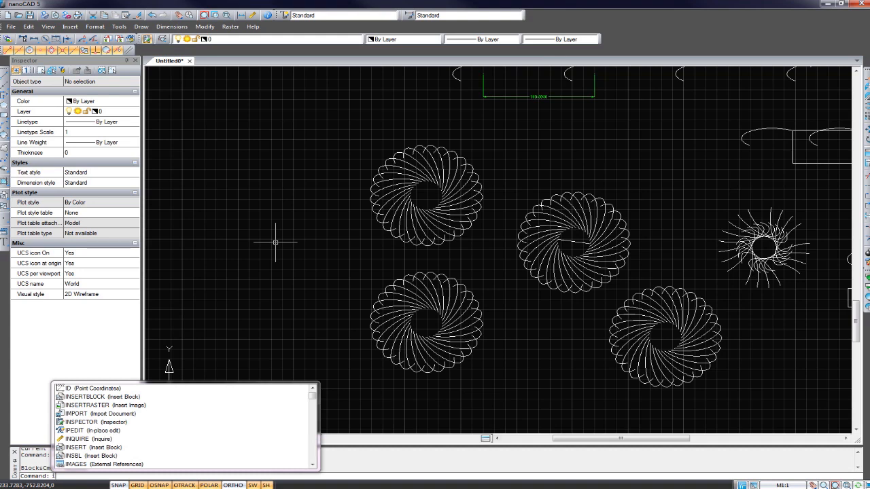
key(Down)
key(Down)
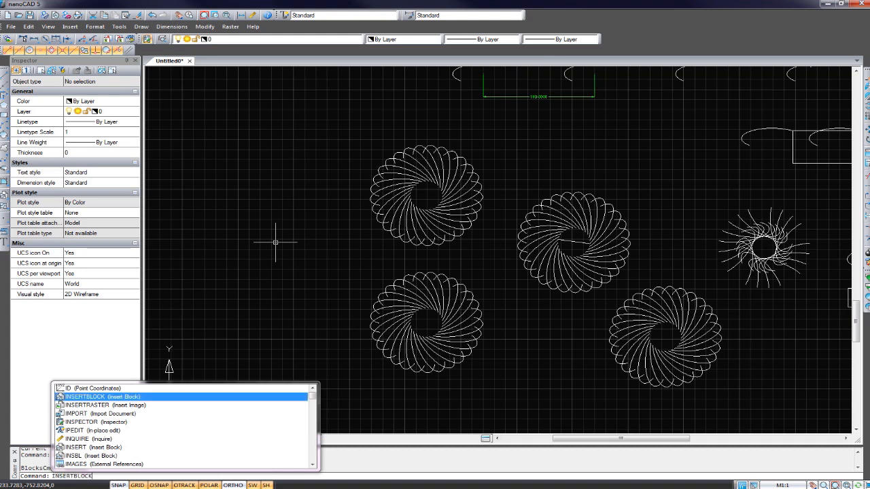
key(Escape)
key(Escape)
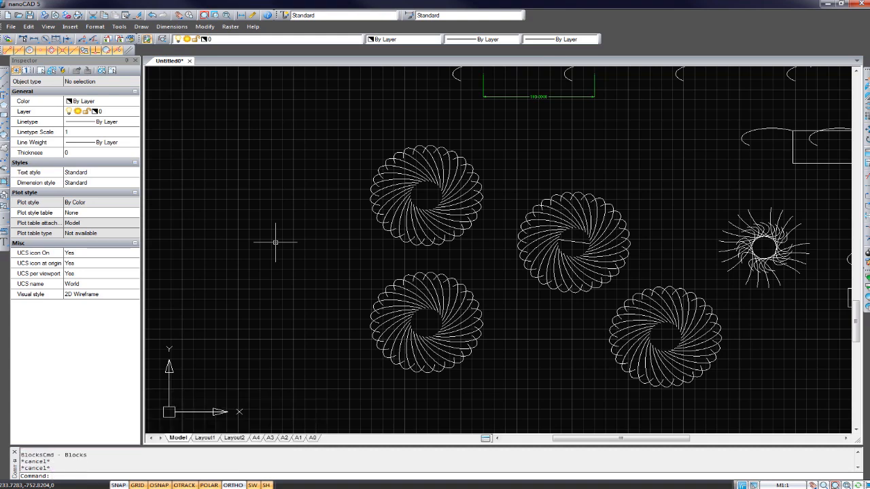
Insert the Madeira Cake block at scale 1 and rotation 0, in the empty area left of the existing copies
text(i)
key(Return)
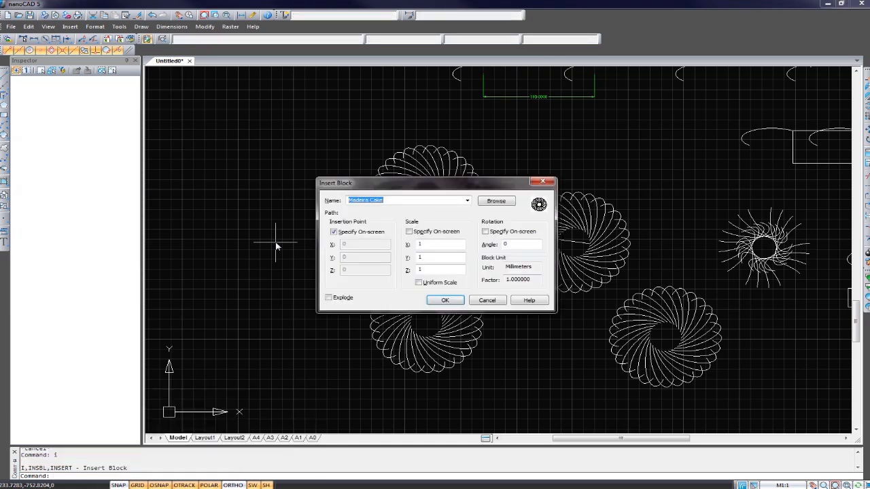
click(466, 200)
click(397, 211)
click(445, 300)
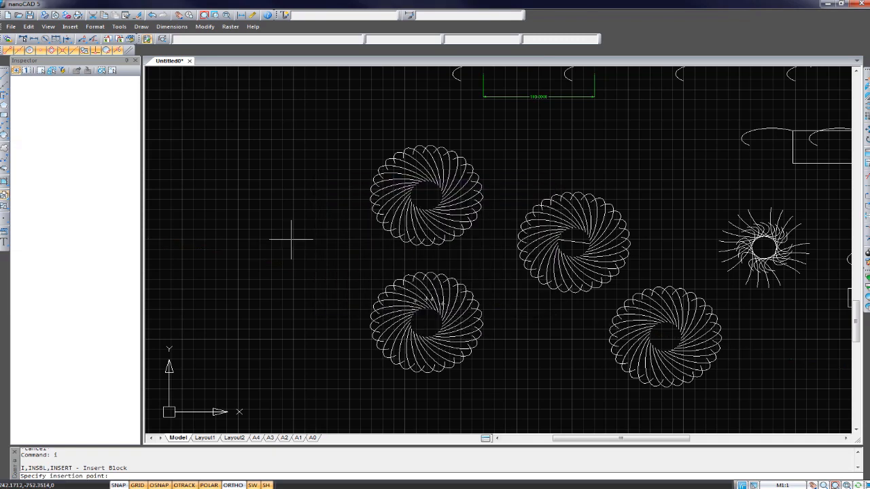
click(258, 255)
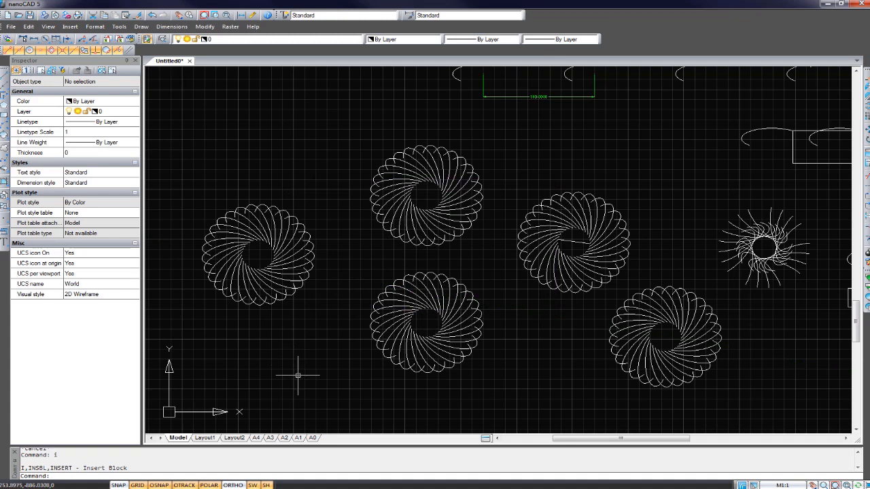
Move the newly inserted Madeira Cake block up and slightly right, to the upper left of the other copies
scroll(421, 315, down, 3)
scroll(441, 262, up, 2)
click(381, 263)
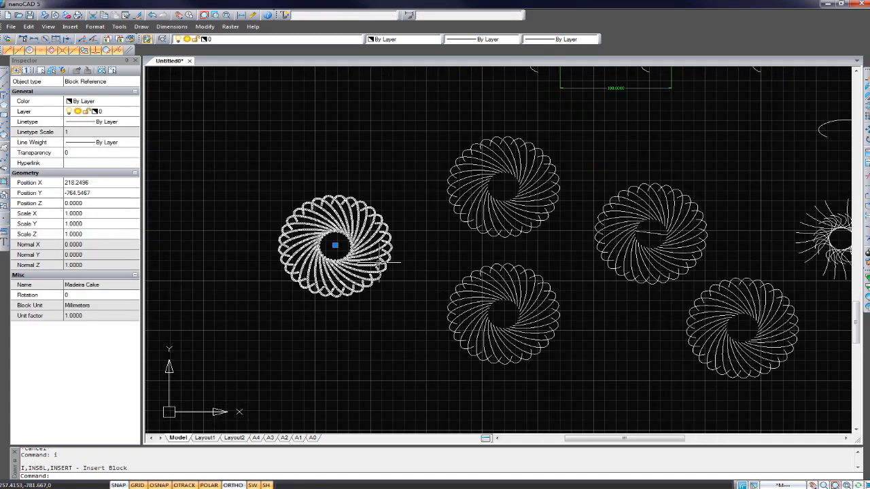
key(Escape)
click(398, 319)
click(374, 278)
text(m)
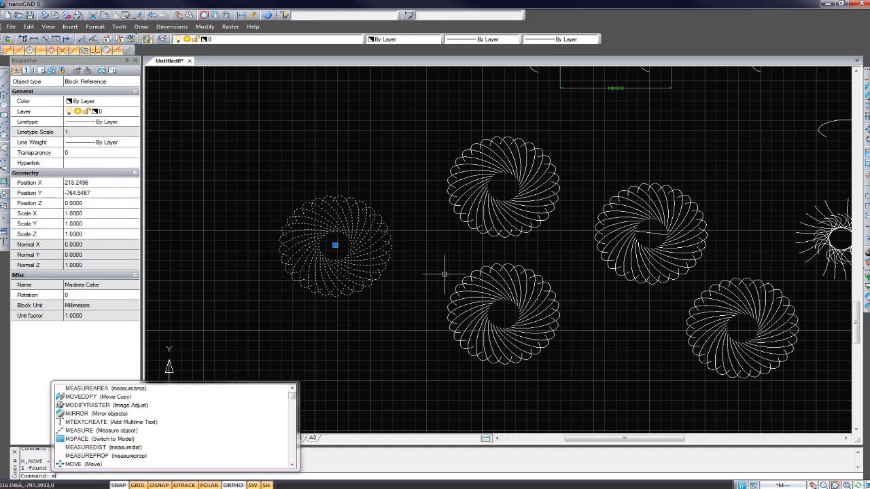
key(Return)
click(383, 269)
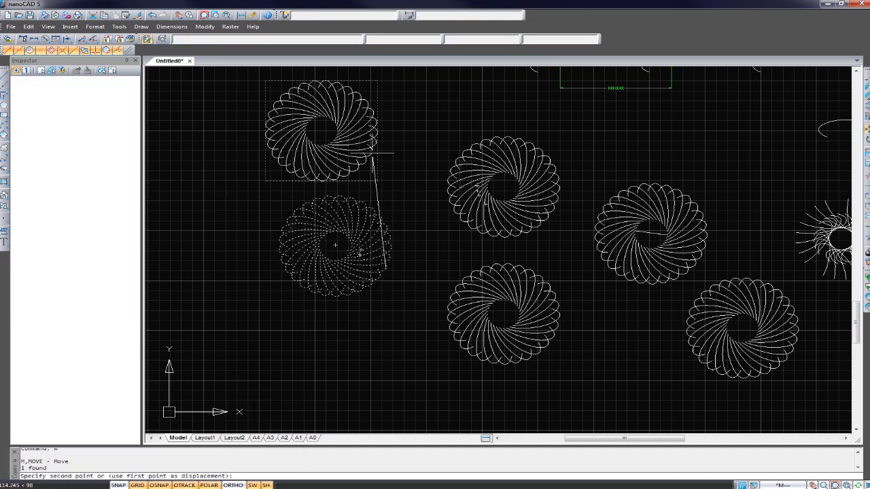
click(423, 155)
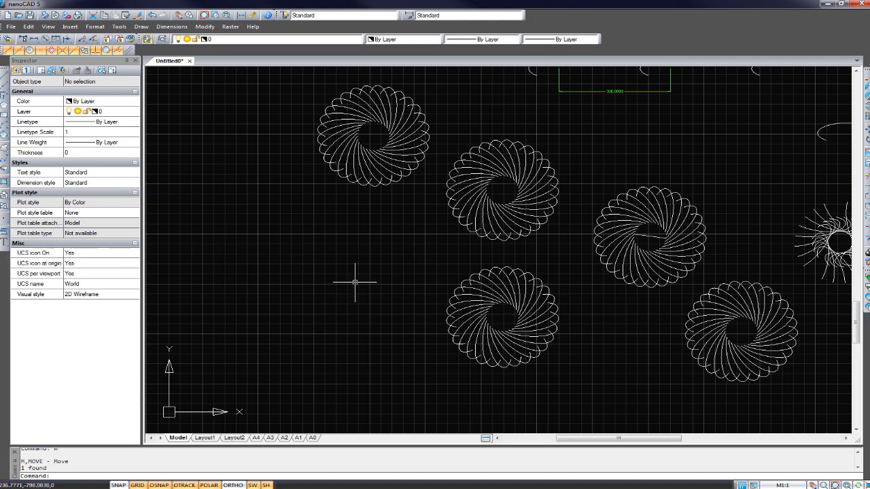
Add a multiline text box in the empty area left of the blocks and enter "Drawing Technical" in it
click(5, 243)
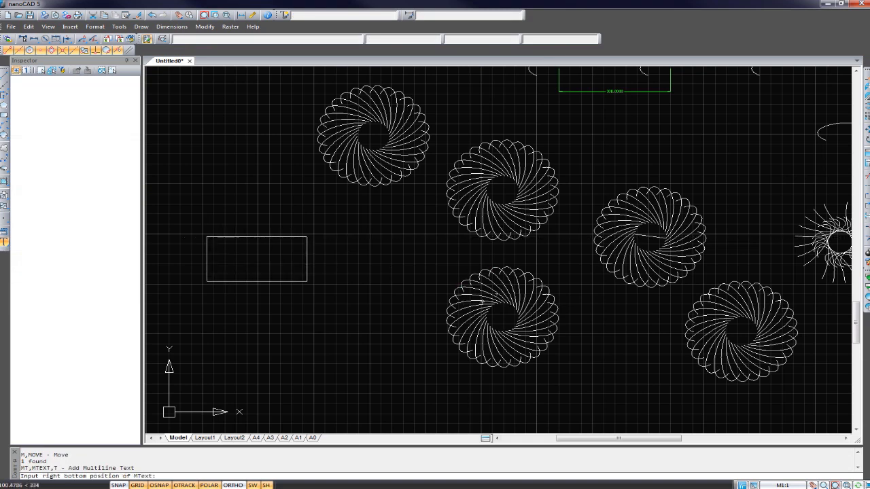
click(314, 280)
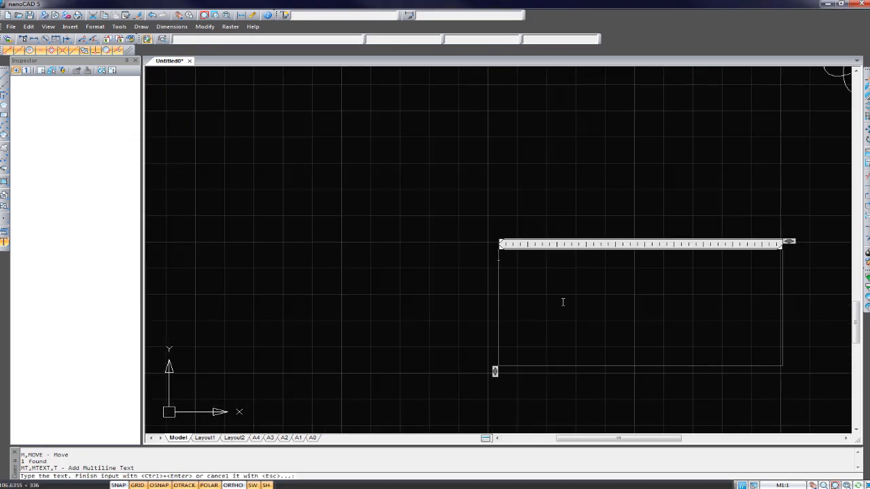
drag(508, 82, 290, 102)
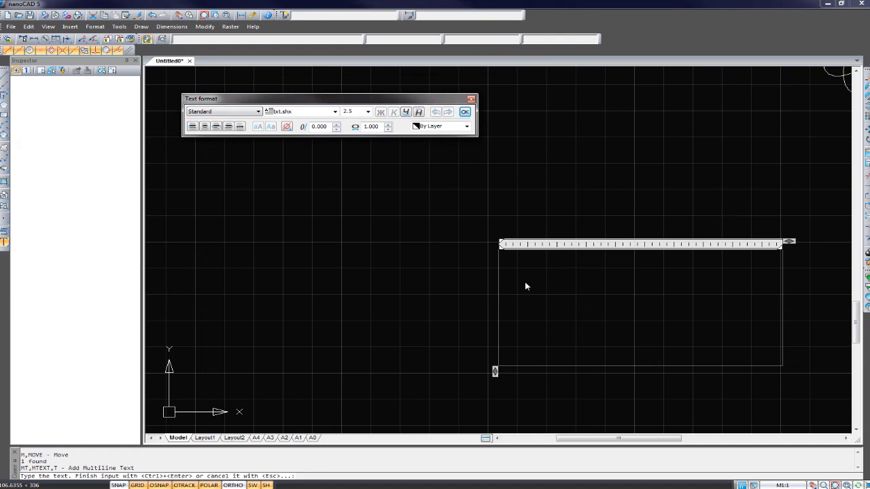
text(Drawing Technical)
key(ctrl+a)
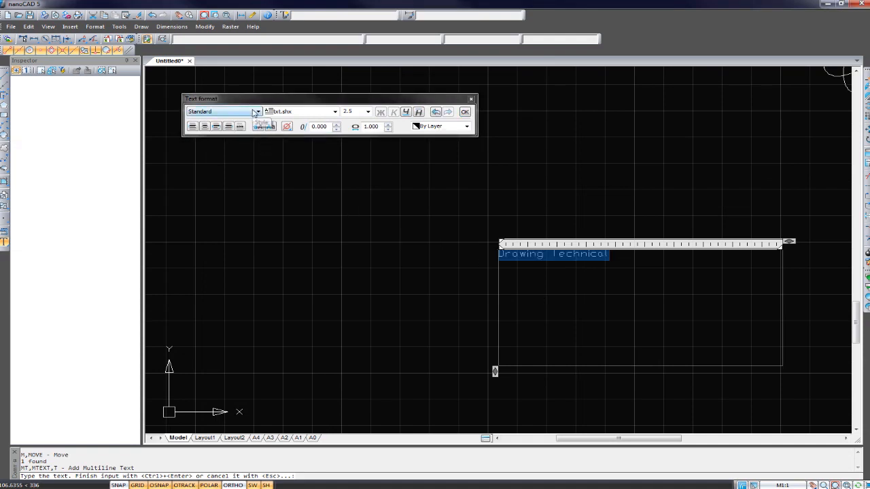
click(253, 111)
click(319, 113)
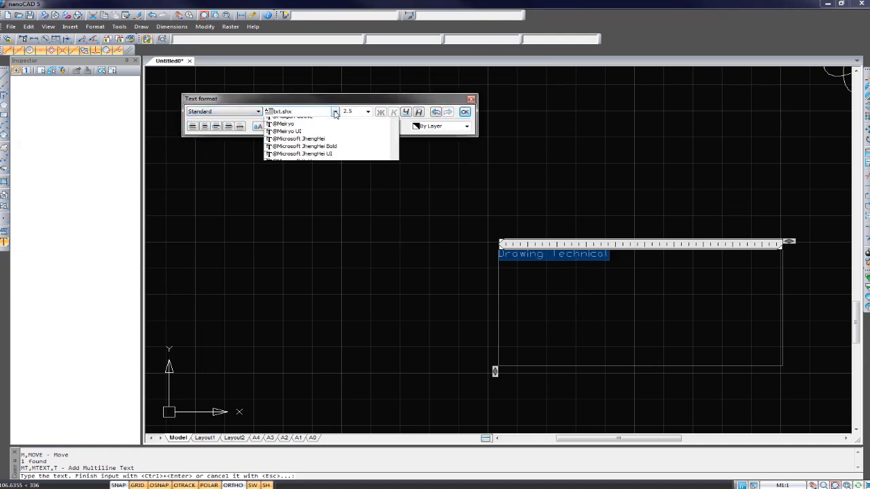
click(319, 288)
click(350, 111)
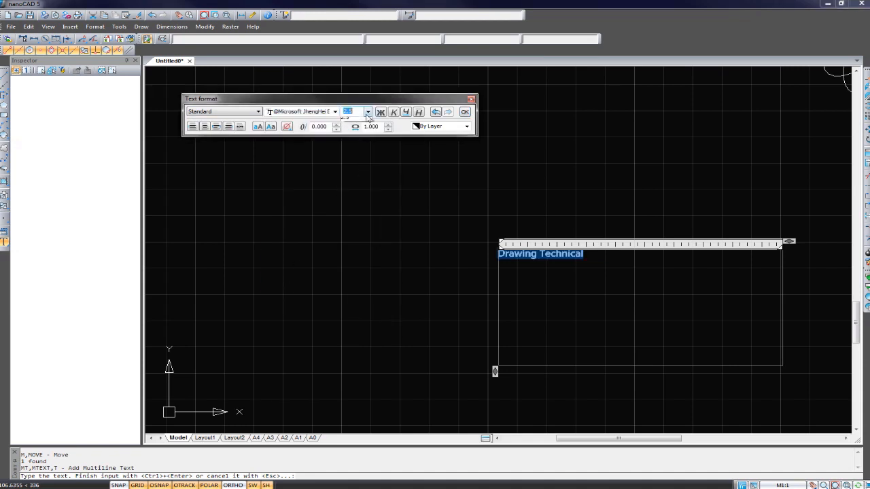
text(5)
key(Return)
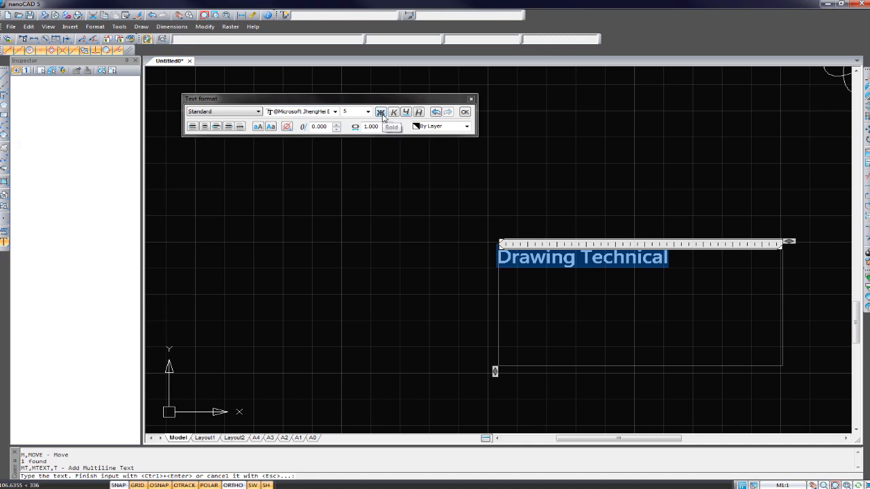
Try underline and overline on the selected text, and convert it to lowercase and back to all uppercase
click(408, 113)
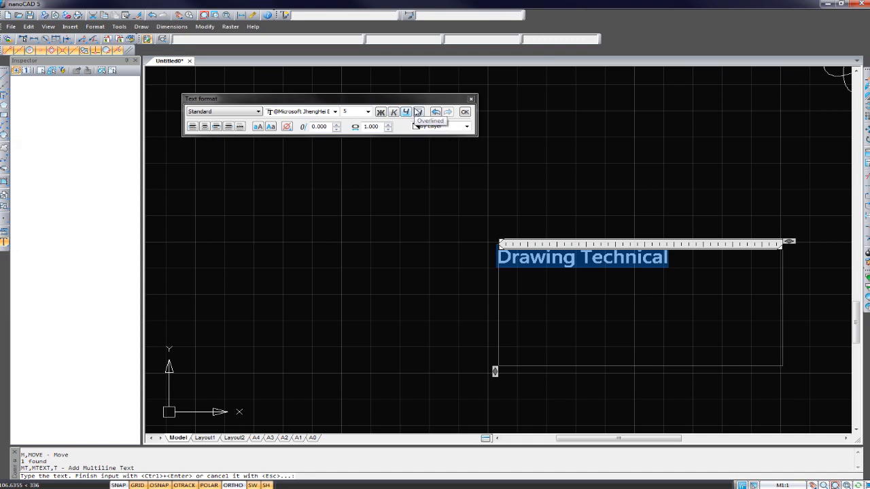
click(417, 113)
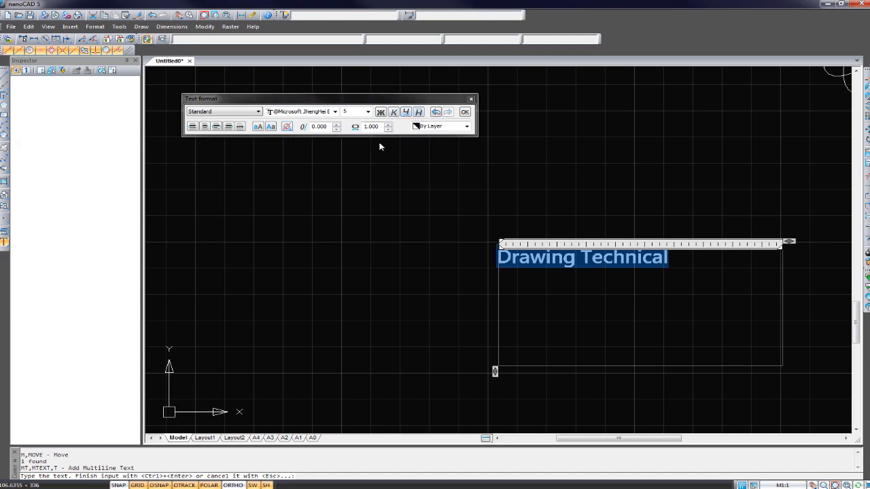
click(270, 127)
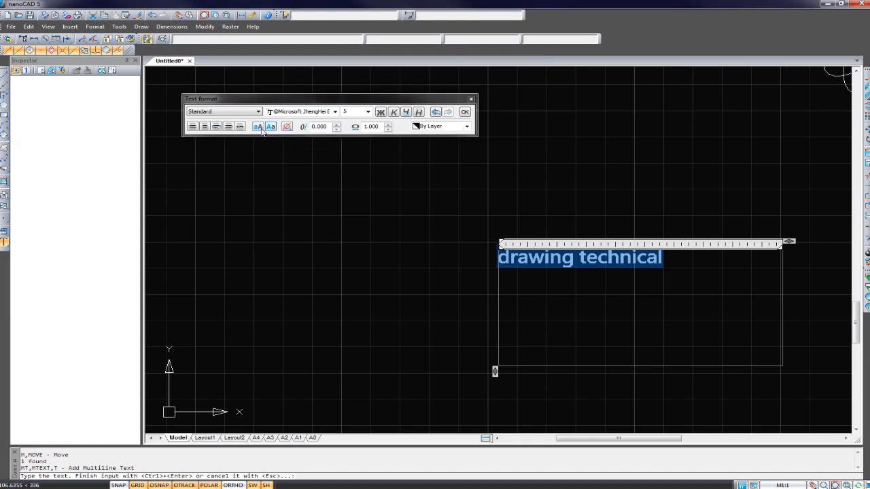
click(259, 128)
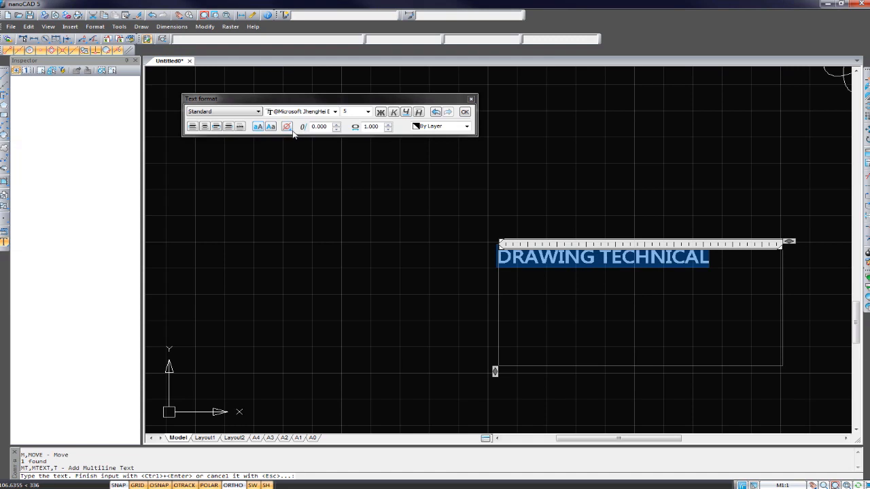
click(289, 129)
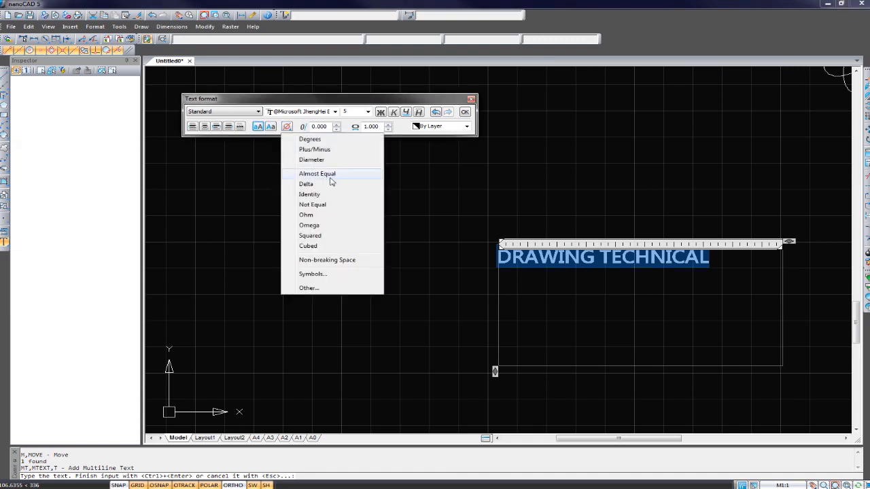
click(316, 174)
click(334, 111)
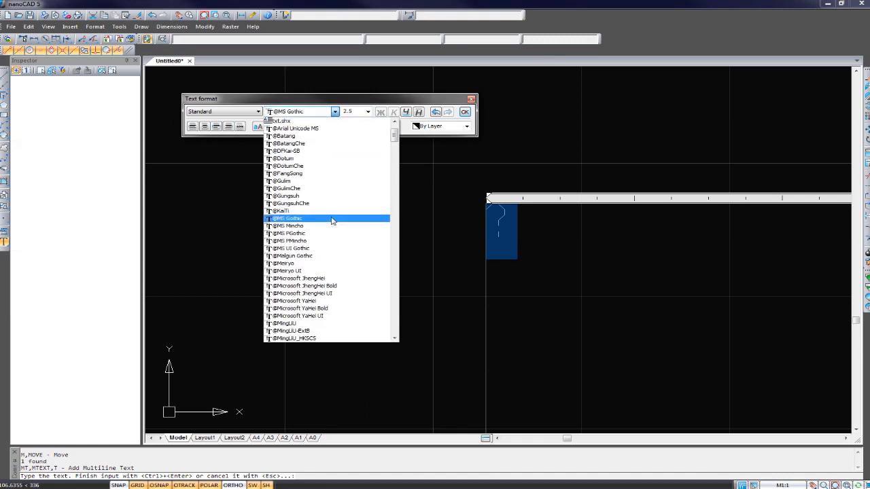
click(333, 218)
click(610, 273)
scroll(600, 252, down, 1)
middle_drag(593, 255, 473, 237)
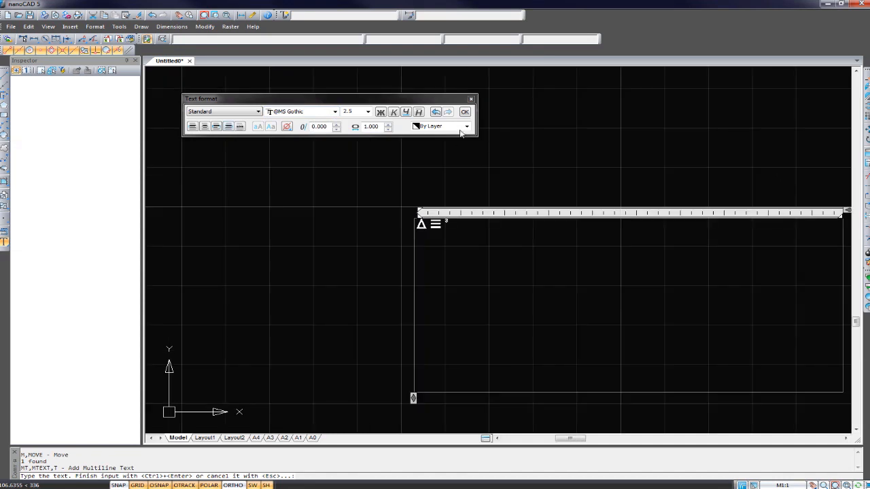
Color the three symbols green and finish the multiline text
drag(451, 225, 410, 231)
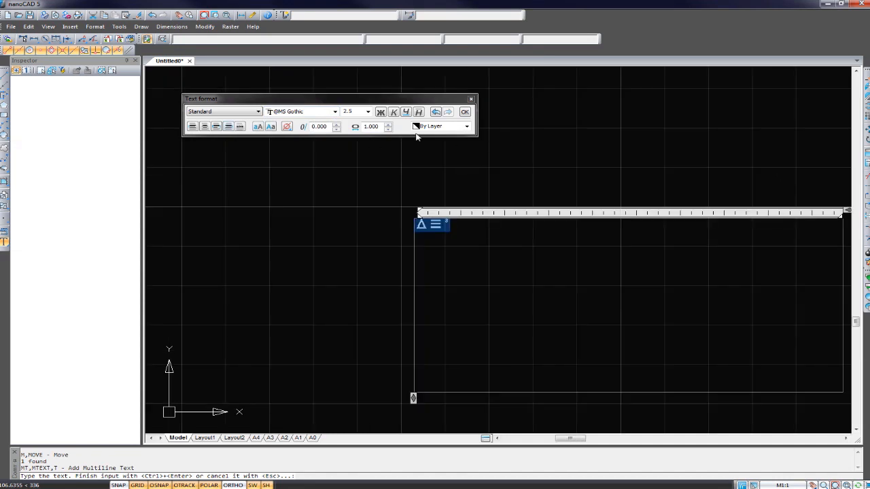
click(467, 126)
click(427, 165)
click(448, 169)
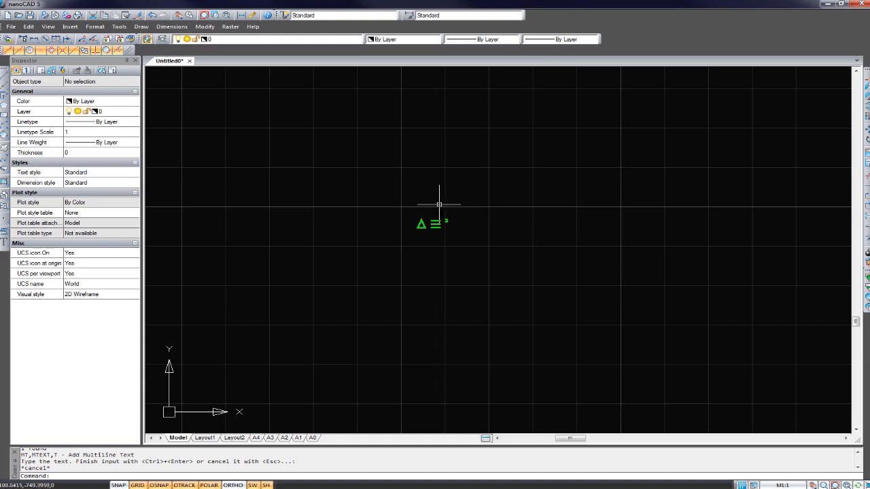
Create a new text style named "New Font 1" in the text style settings
text(st)
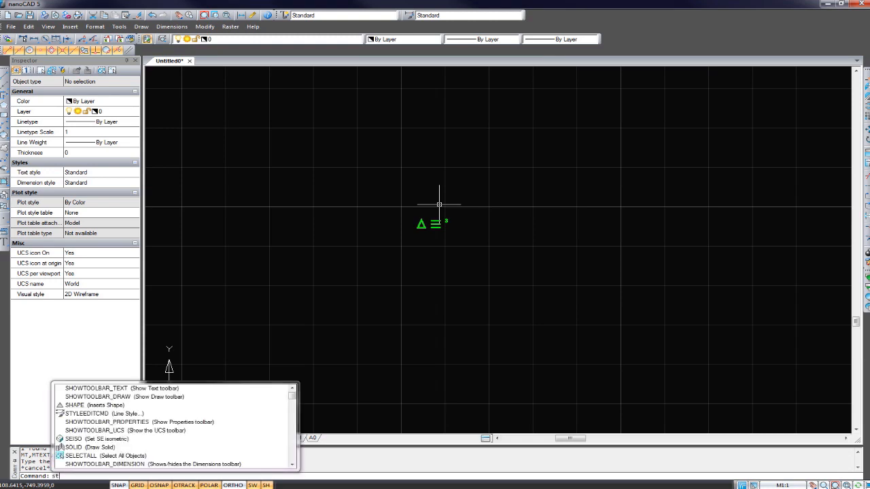
key(Return)
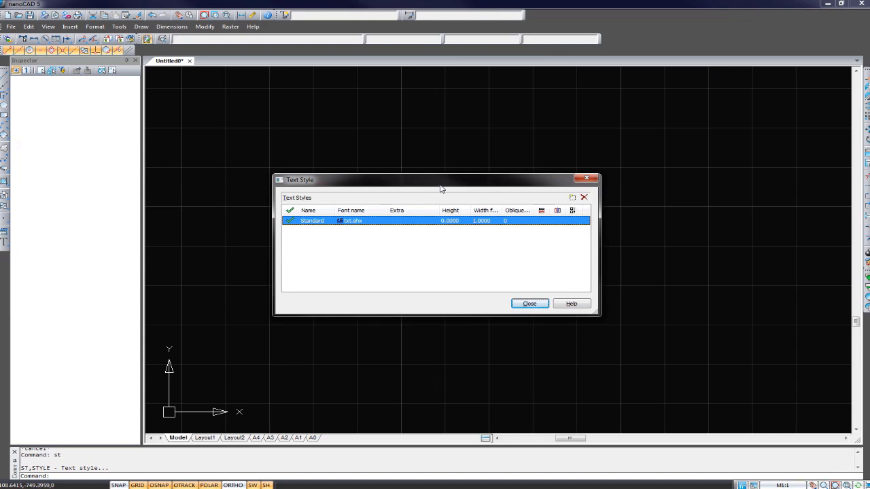
right_click(314, 223)
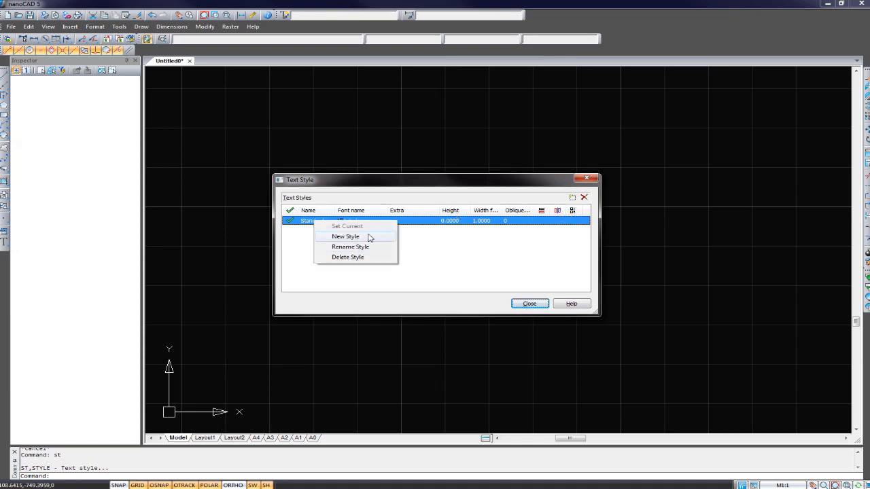
click(428, 249)
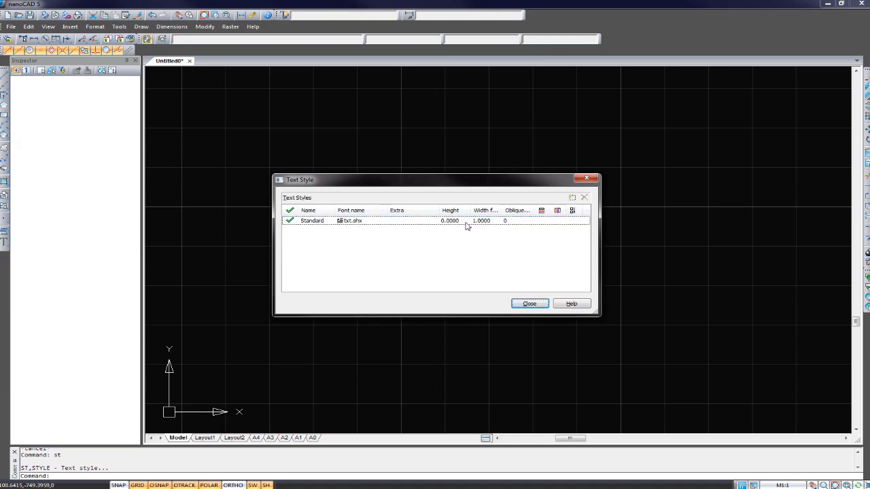
click(572, 198)
click(330, 231)
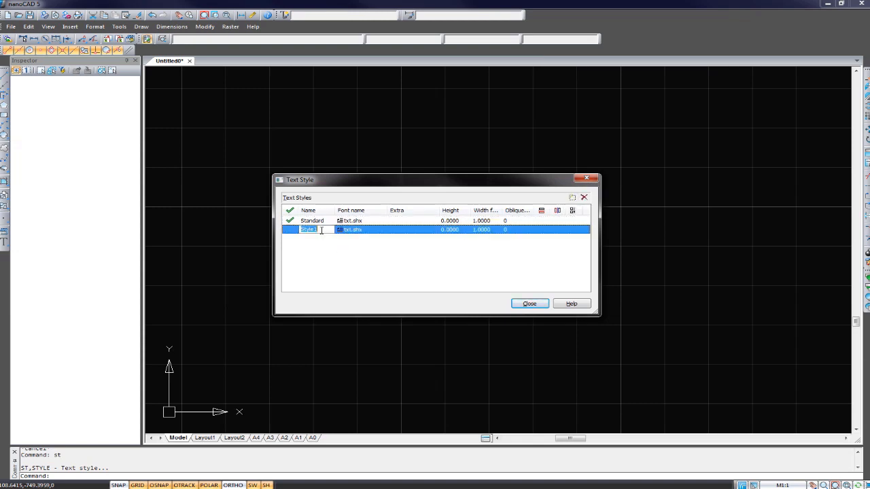
text(N)
click(401, 230)
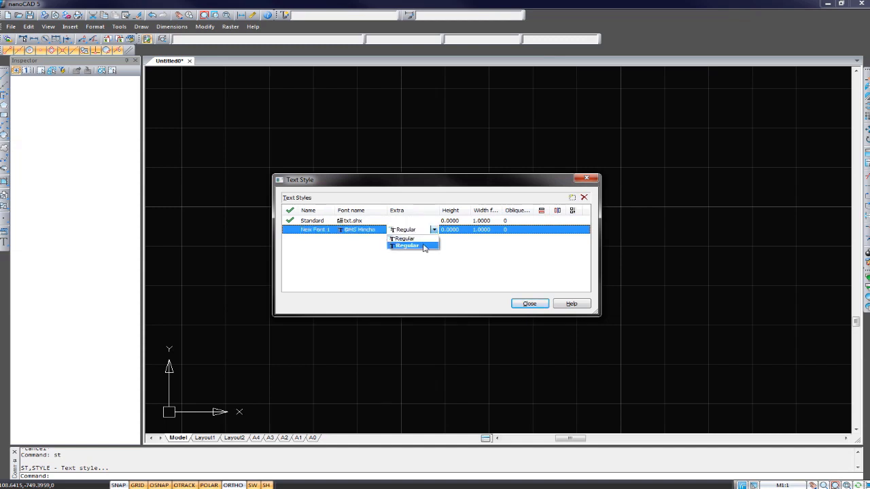
click(424, 247)
click(466, 231)
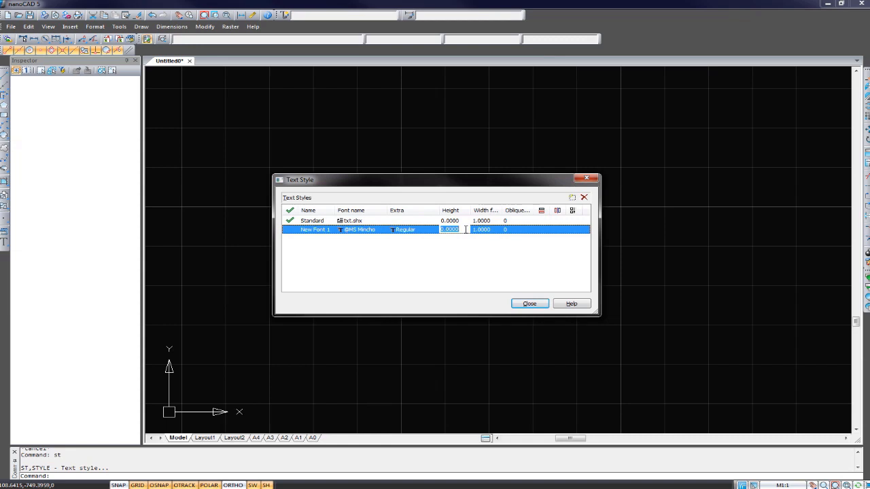
text(5)
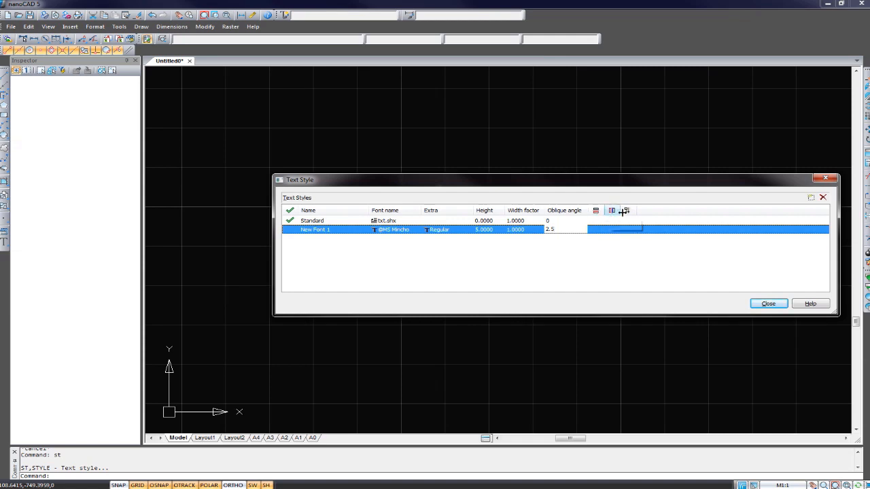
key(Escape)
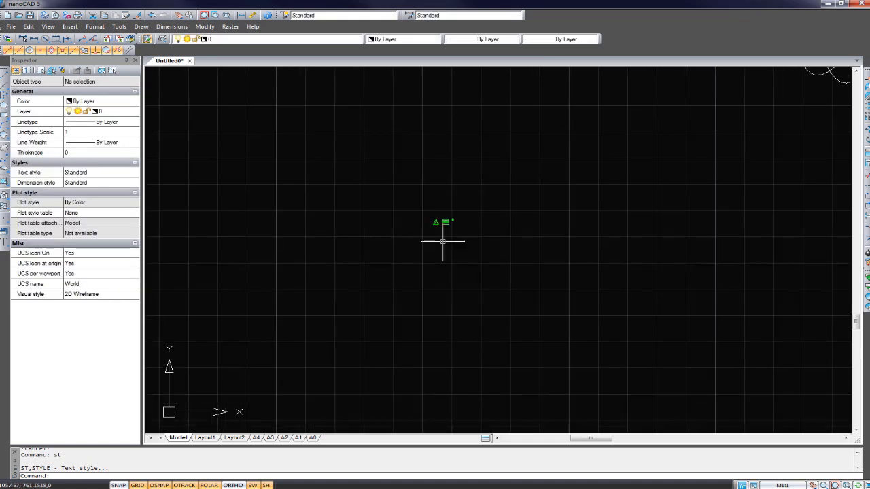
Add the multiline text "Good day" below the green symbols, using the New Font 1 style
click(4, 243)
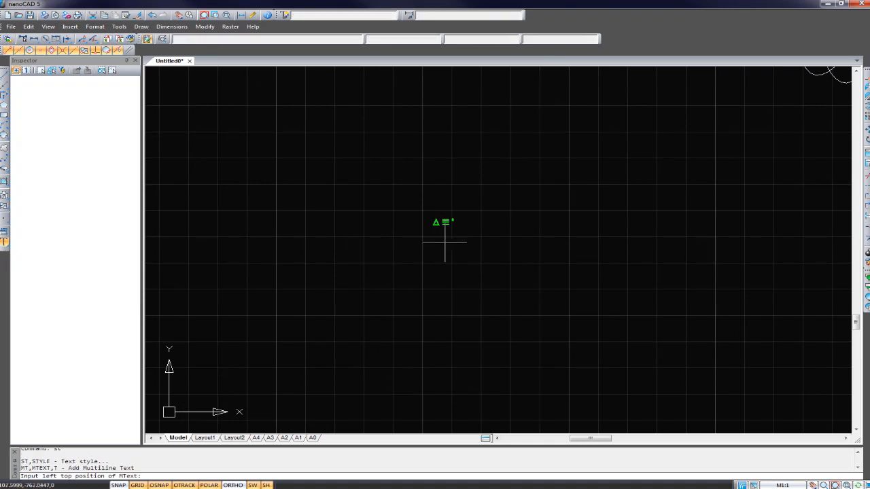
click(512, 258)
click(584, 280)
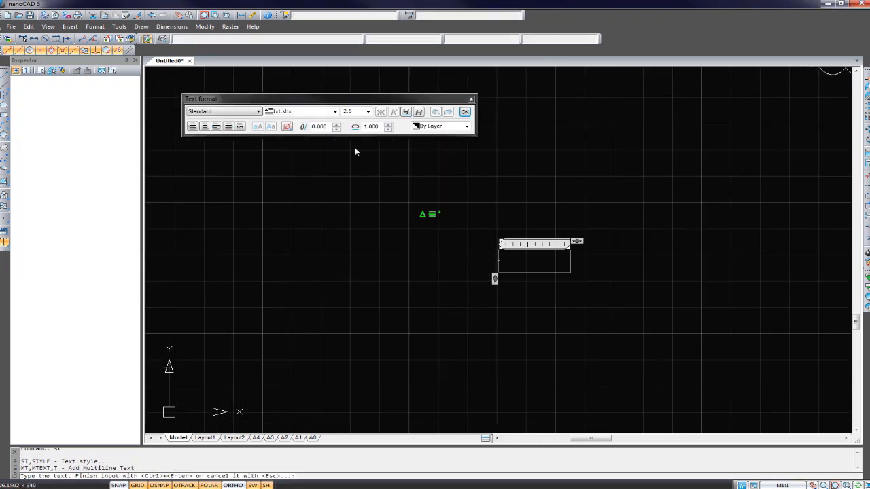
click(258, 111)
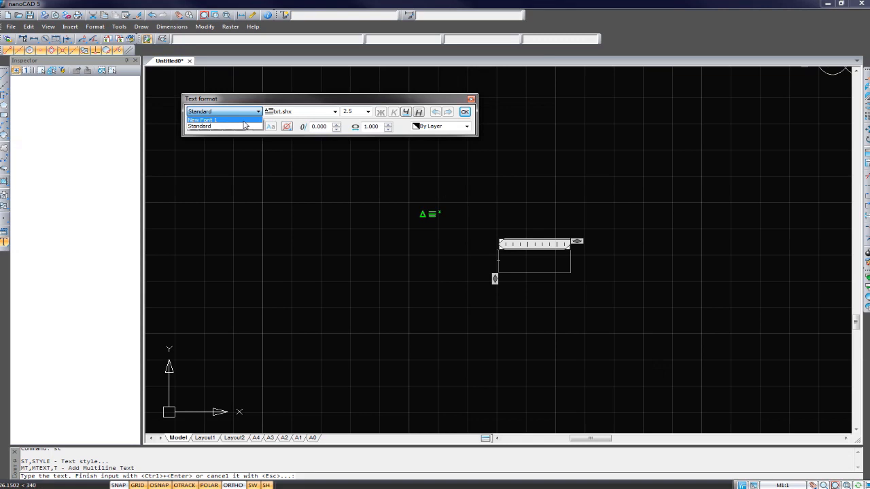
click(243, 120)
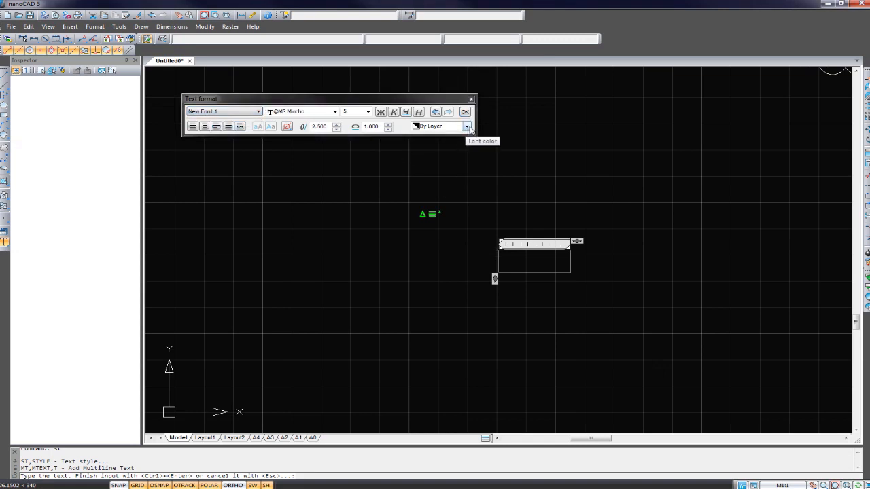
text(Good day)
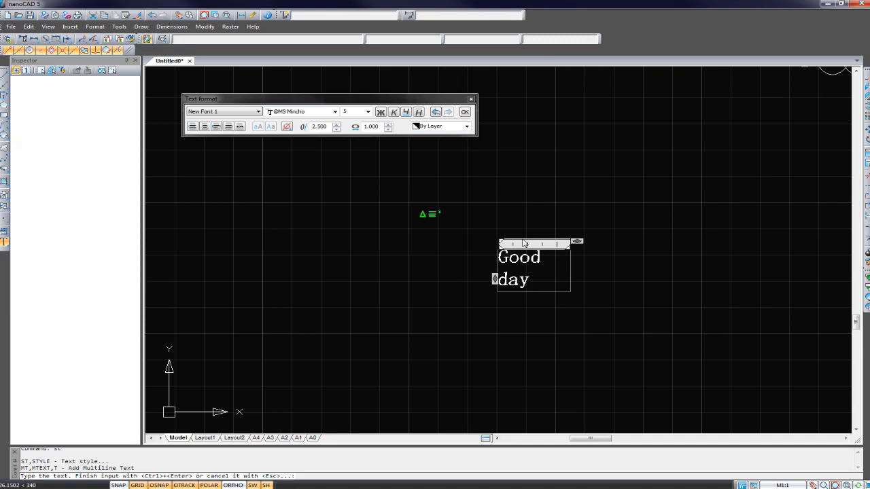
Give the whole "Good day" text the custom index color 112 and finish the multiline text
key(ctrl+a)
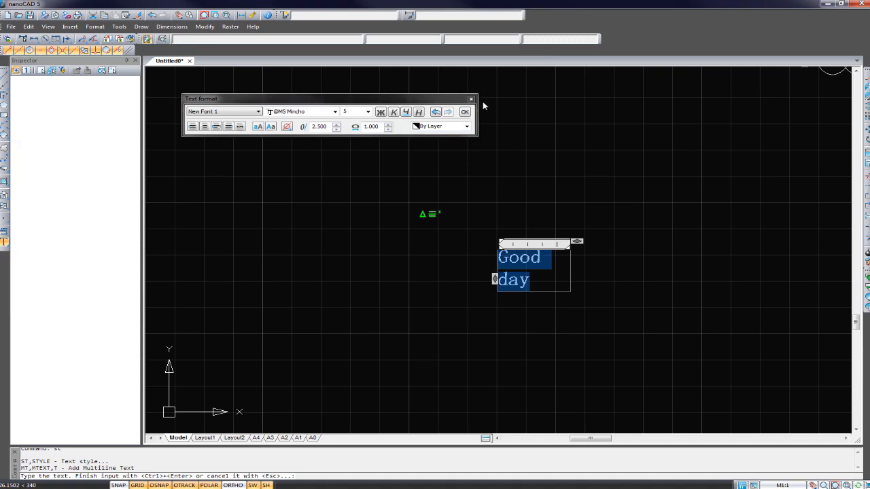
click(467, 126)
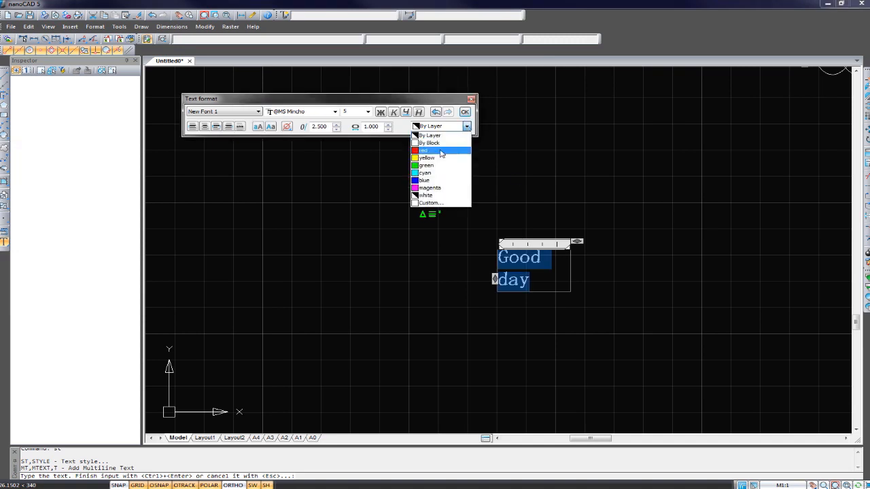
click(429, 197)
click(302, 97)
click(281, 90)
click(281, 90)
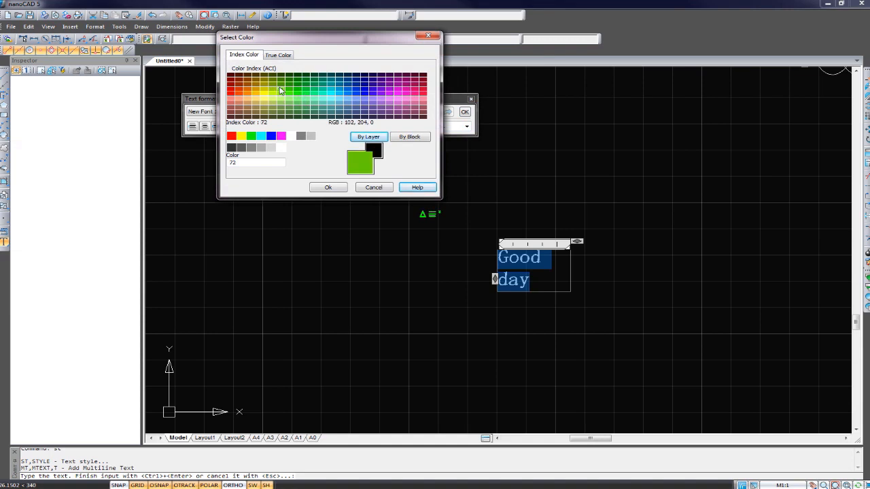
click(316, 90)
click(327, 187)
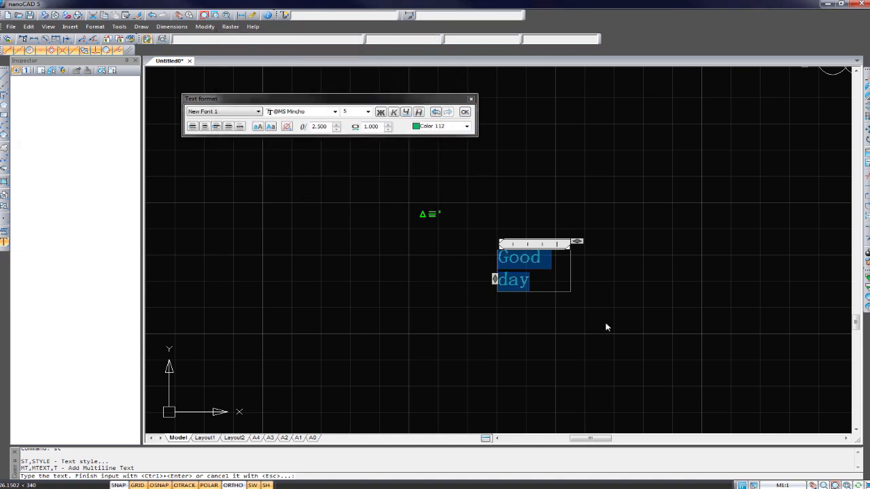
click(618, 310)
scroll(564, 286, up, 3)
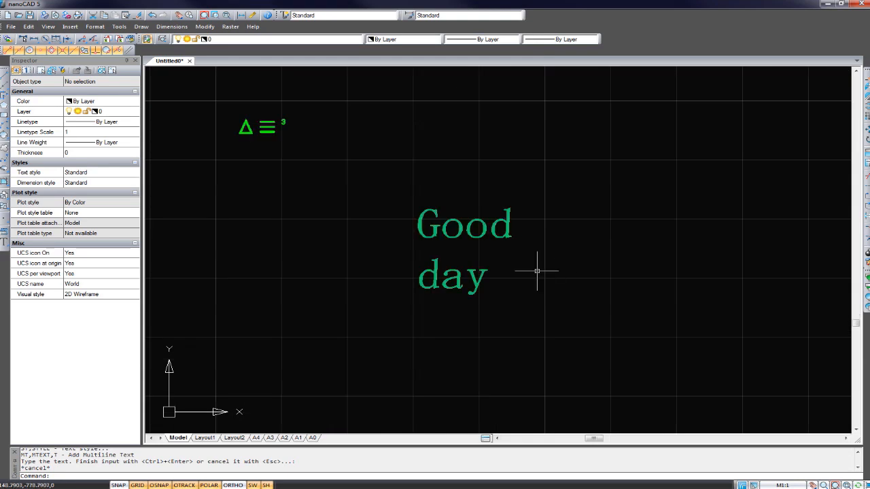
scroll(527, 265, up, 1)
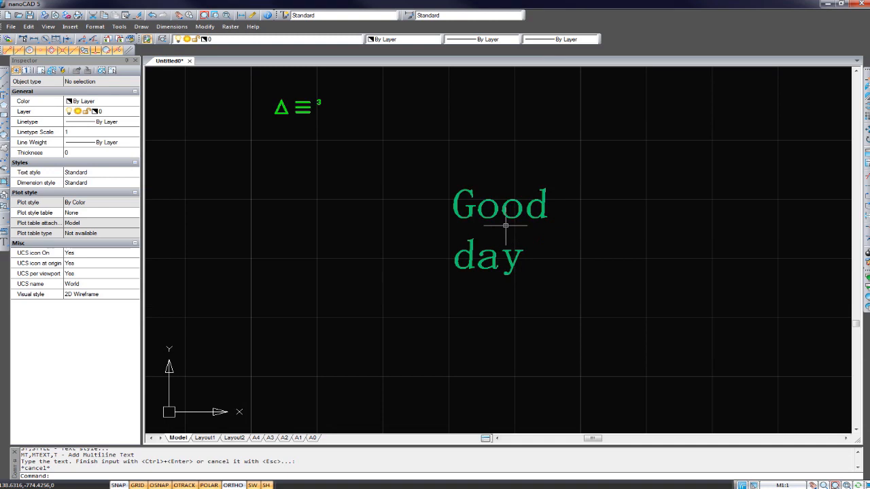
Explode the Madeira Cake block reference nearest above the "Good day" text
scroll(464, 224, down, 7)
scroll(527, 178, up, 3)
middle_drag(524, 195, 506, 247)
middle_drag(381, 243, 521, 234)
scroll(521, 234, up, 1)
scroll(529, 241, down, 2)
scroll(507, 257, up, 1)
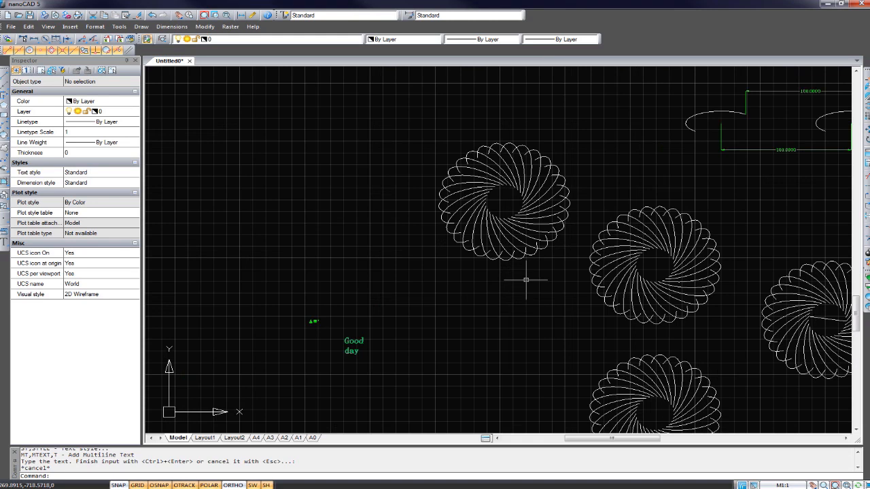
click(546, 287)
click(405, 161)
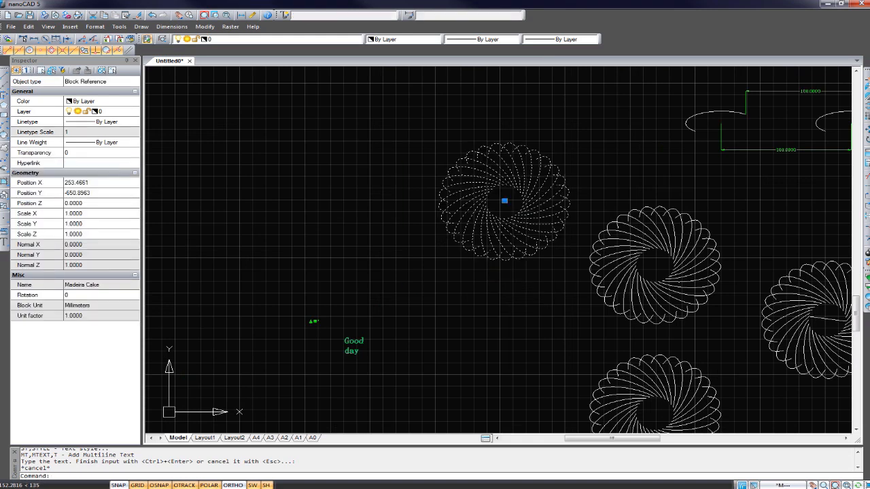
text(e)
key(BackSpace)
text(x)
key(Return)
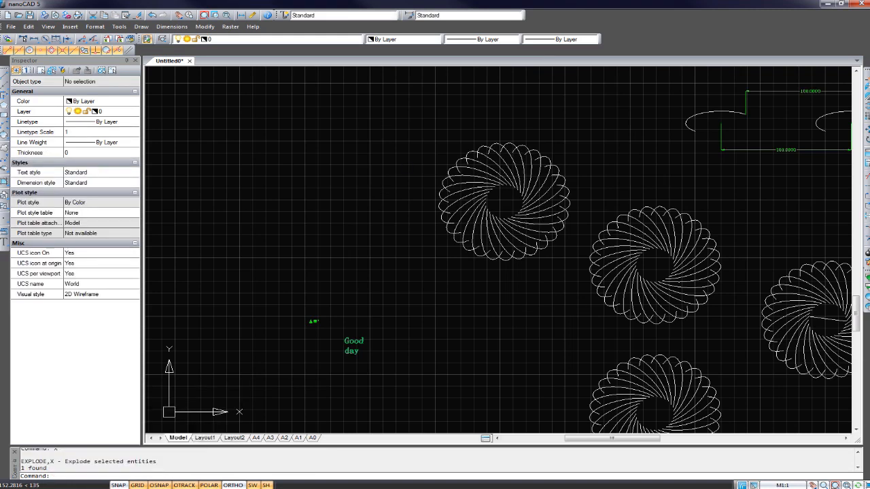